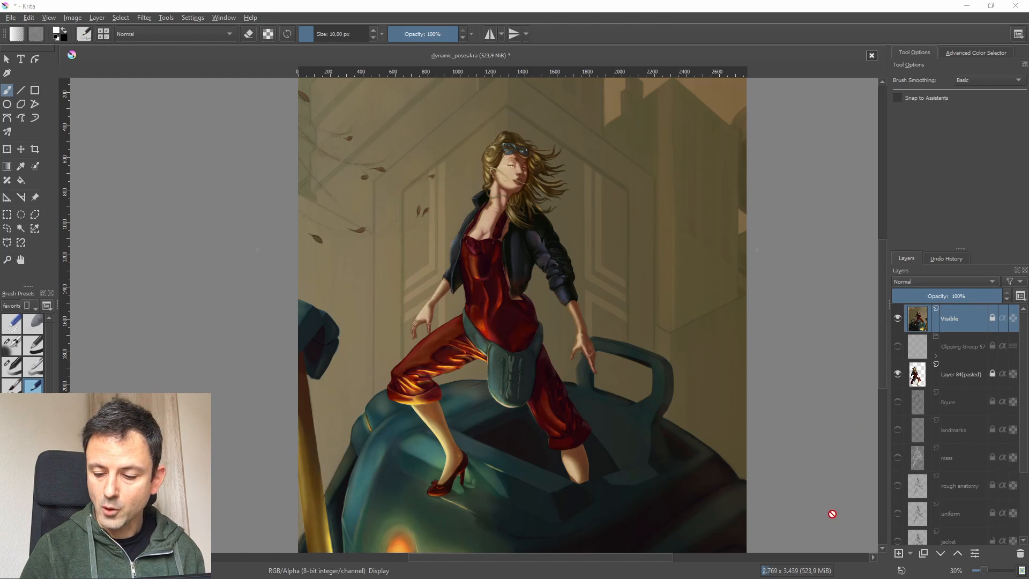
- Hide the Visible painting layer and show the Knowledge + Resources heading and the Perspective box drawing inside Clipping Group 57
click(897, 319)
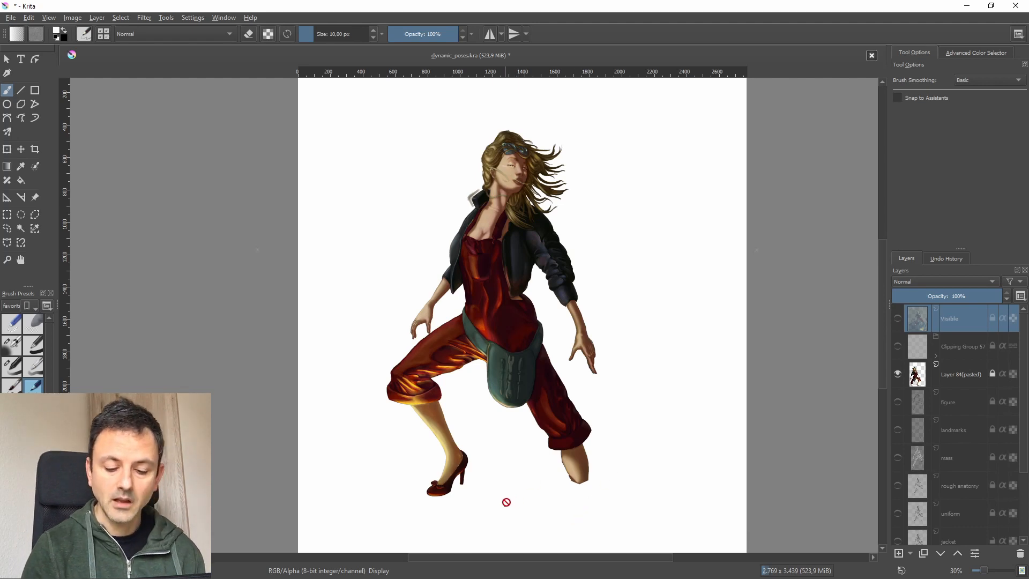
click(897, 346)
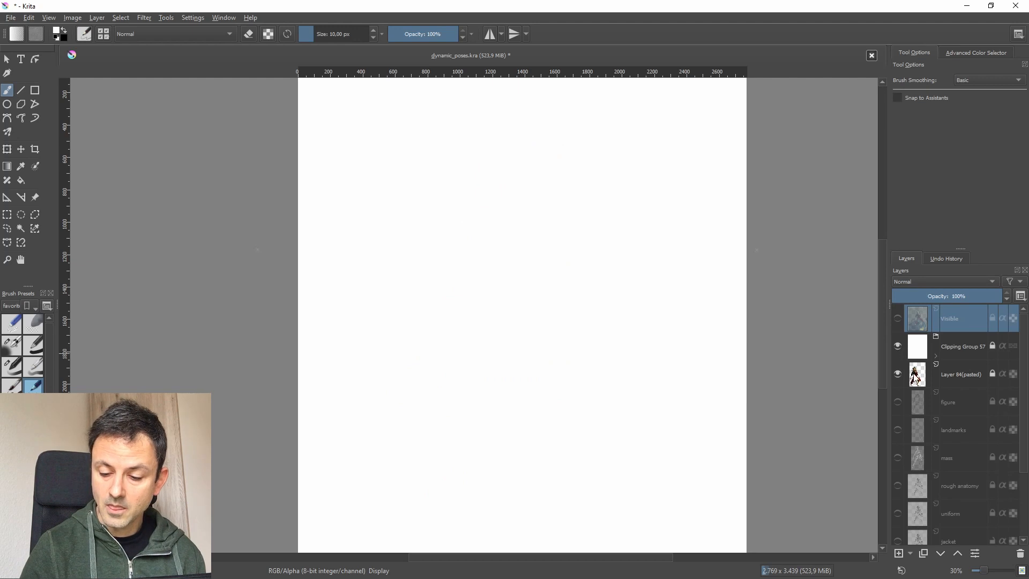
click(935, 356)
click(898, 373)
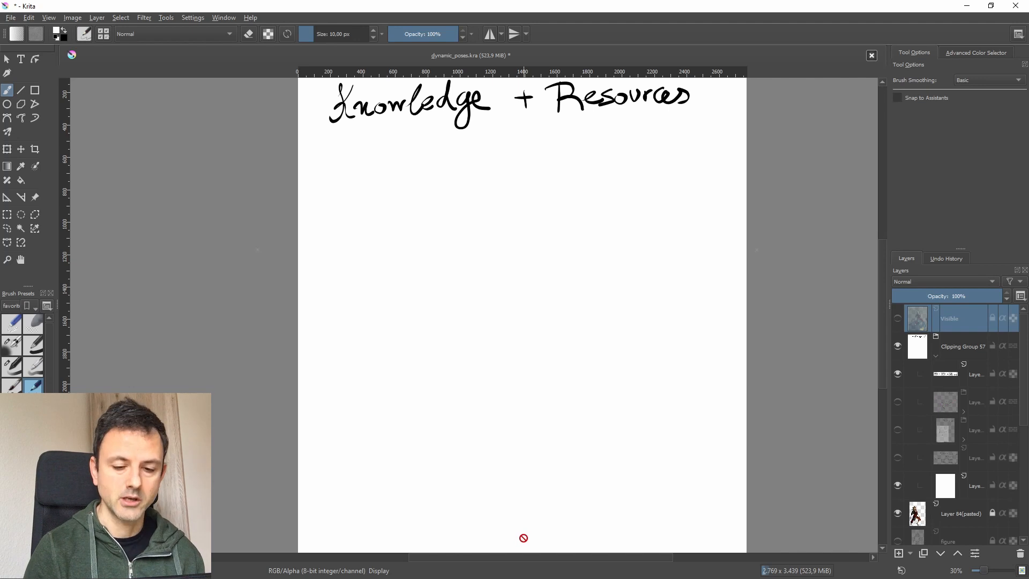
click(898, 402)
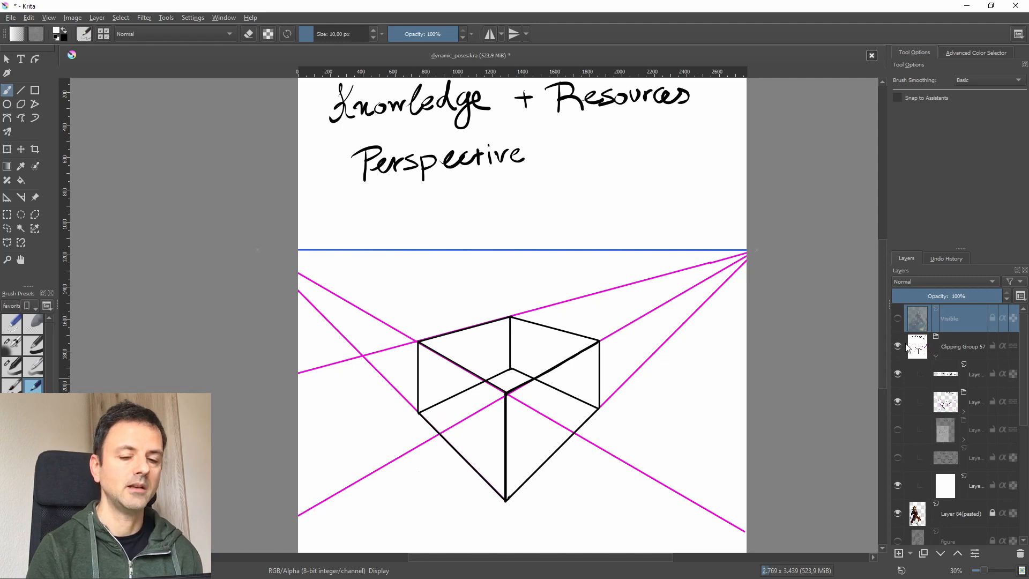
- Collapse Clipping Group 57, toggle it off and on to compare with the painted figure, and hide Layer 84(pasted)
click(935, 356)
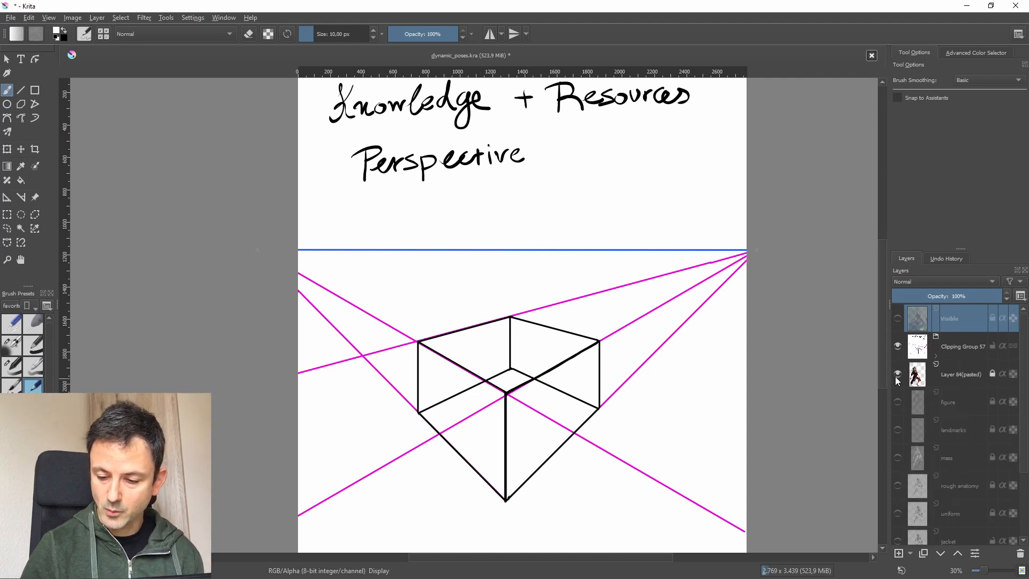
click(897, 345)
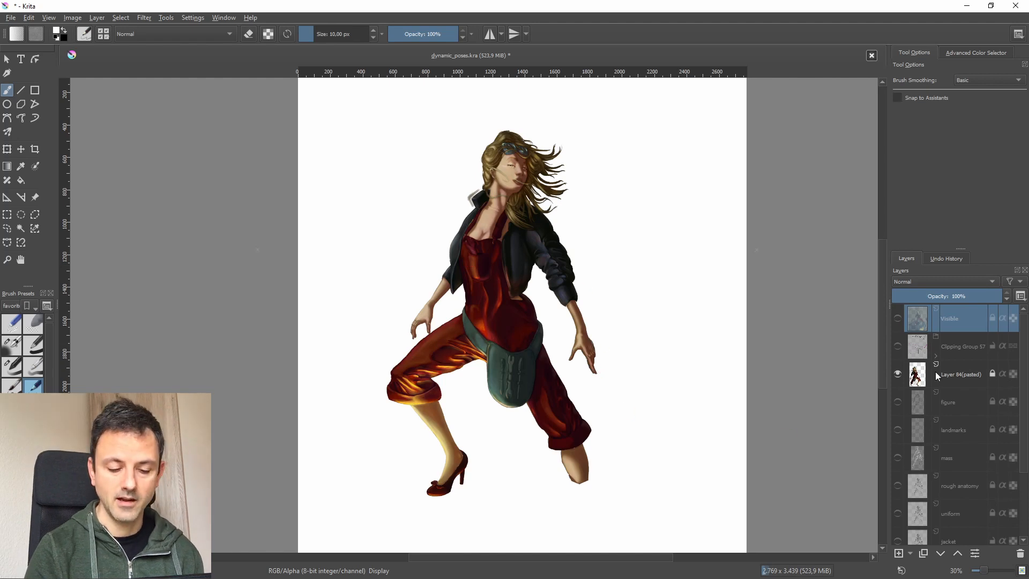
click(898, 346)
click(897, 373)
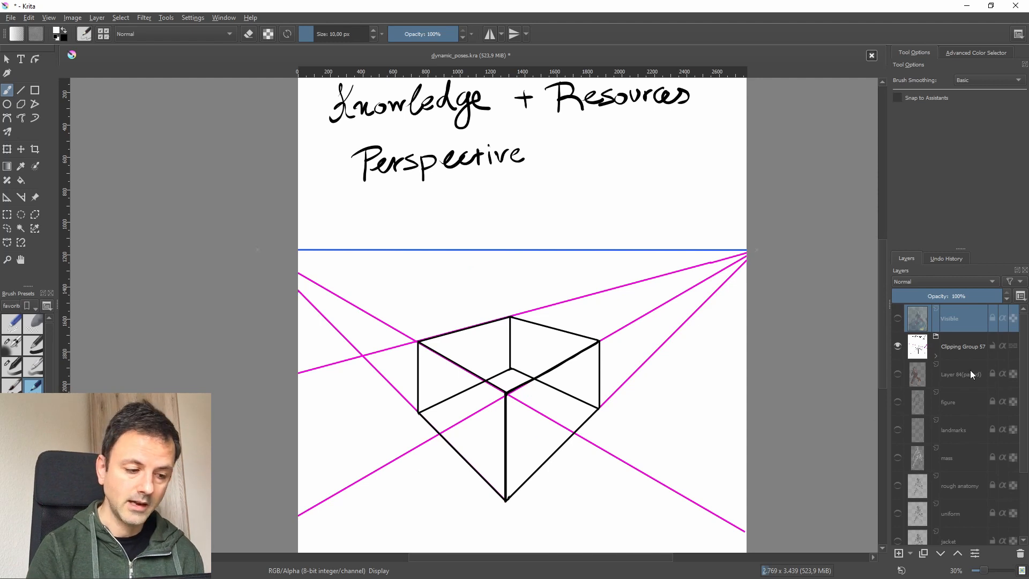
- Add a paint layer above the box drawing in the perspective group and draw a black arrow pointing down across the horizon line
click(964, 347)
click(936, 357)
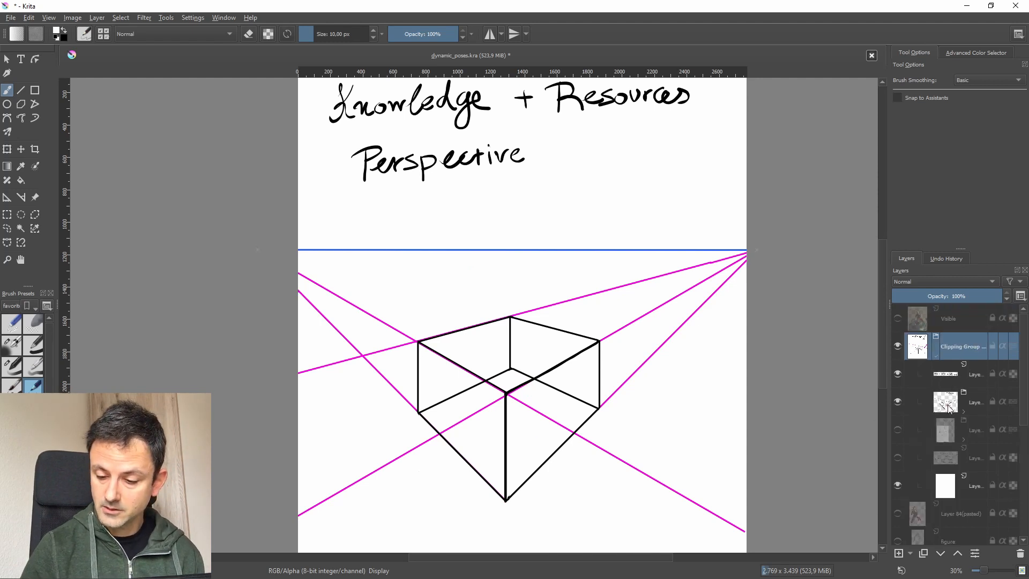
click(963, 411)
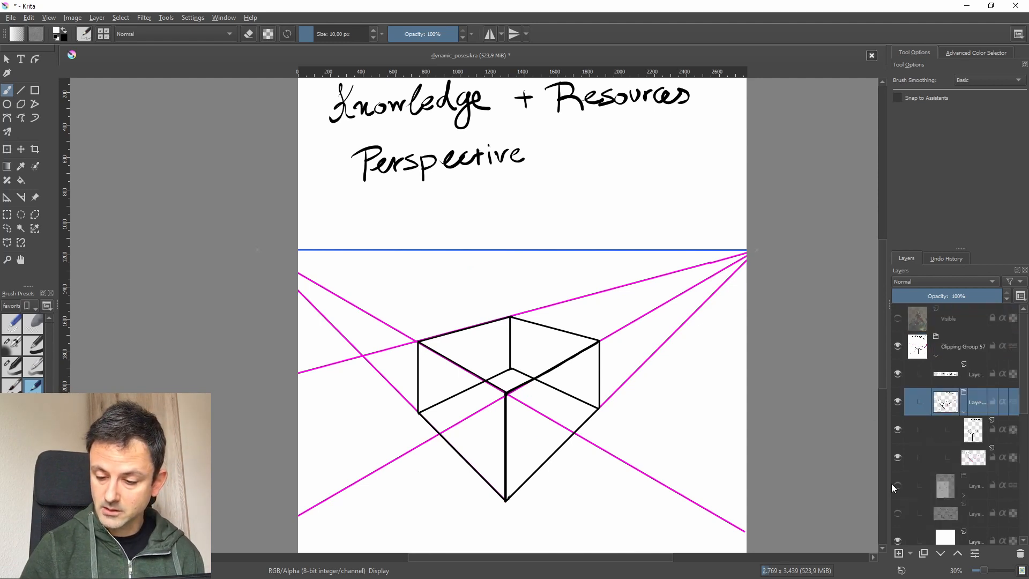
click(978, 430)
key(Insert)
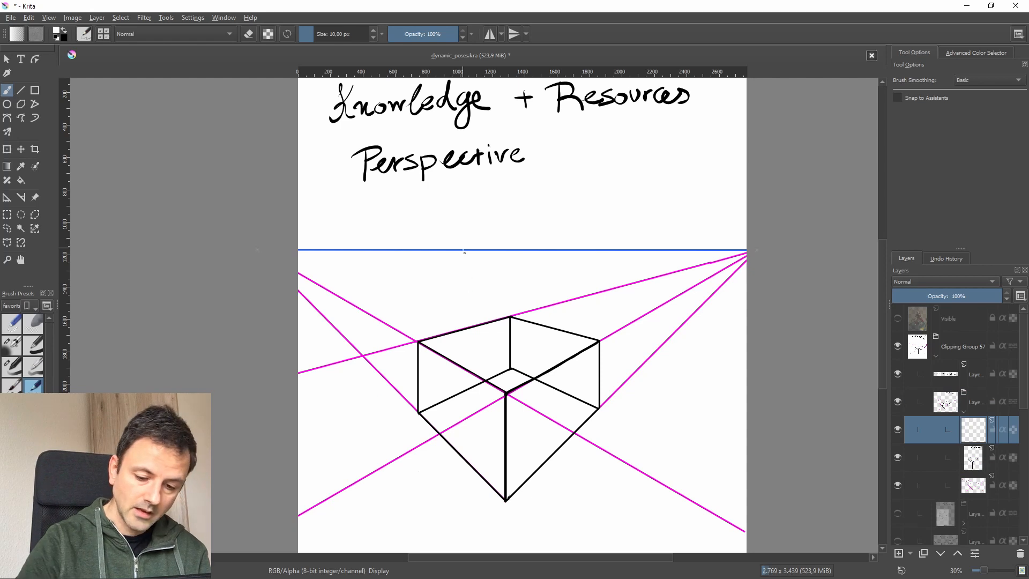
key(x)
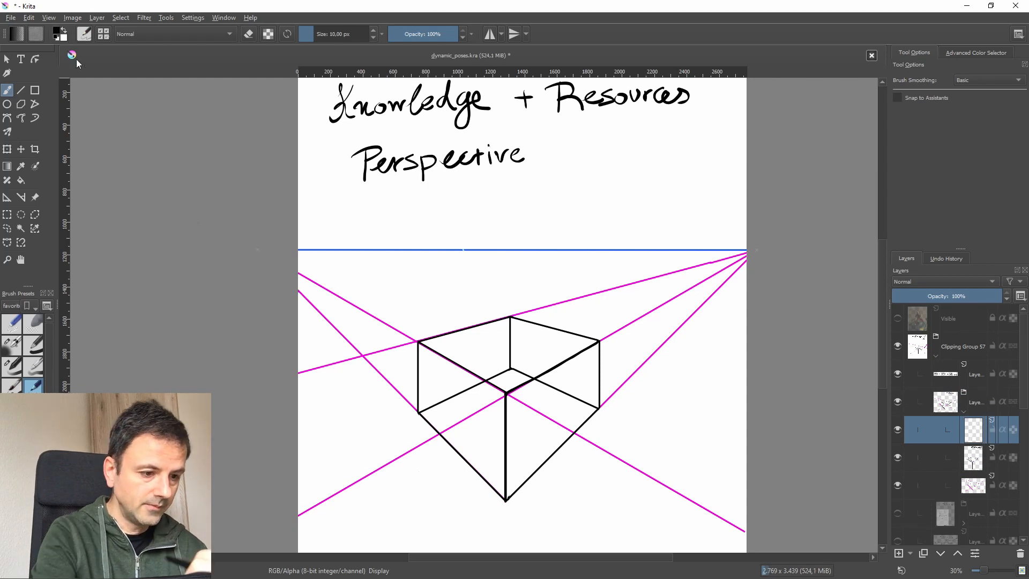
mouse_move(455, 230)
mouse_down()
mouse_move(476, 285)
mouse_move(492, 261)
mouse_up()
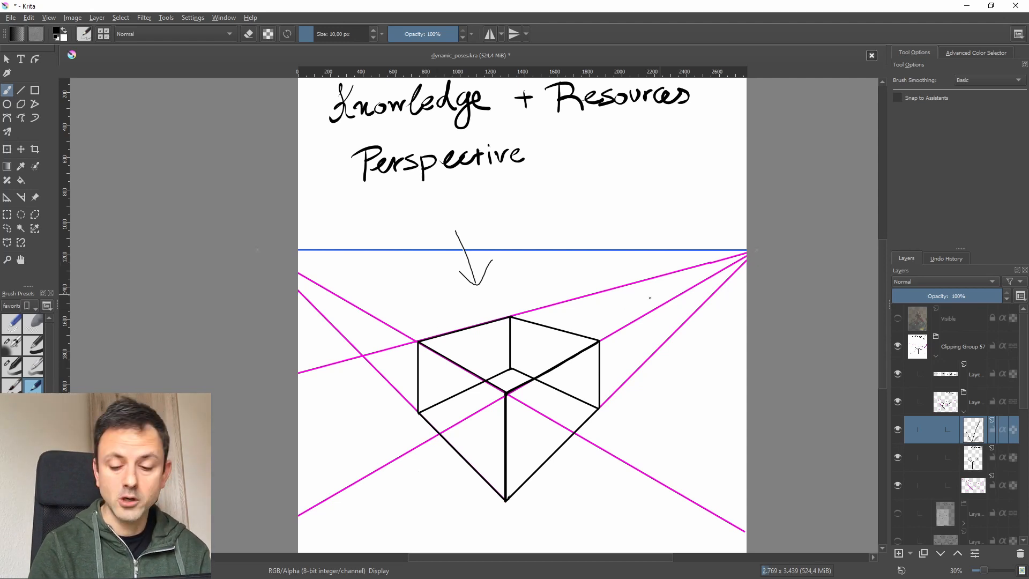
- Examine the drawing assistants placed at both ends of the horizon line, then return to the freehand brush
click(7, 197)
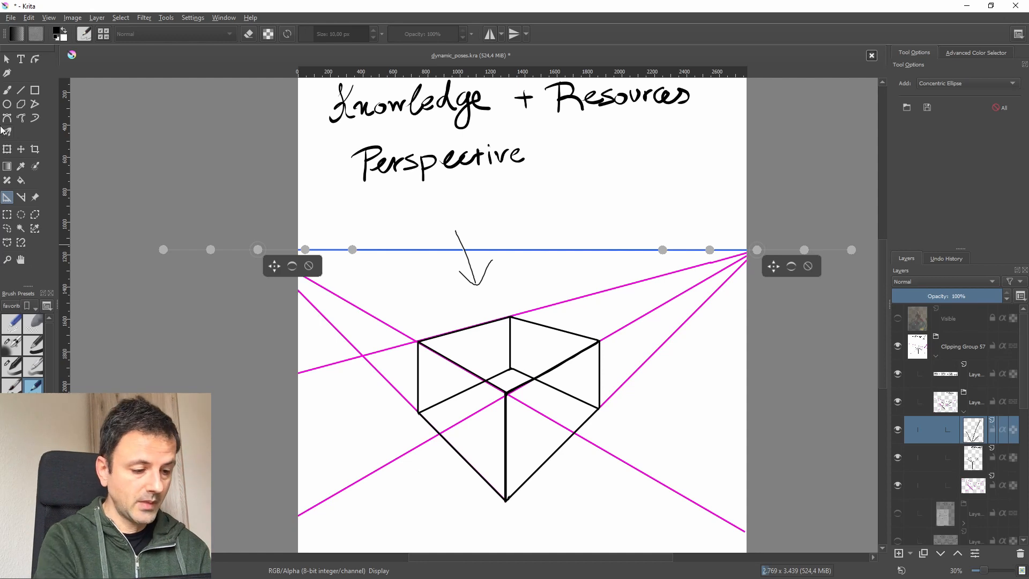
key(b)
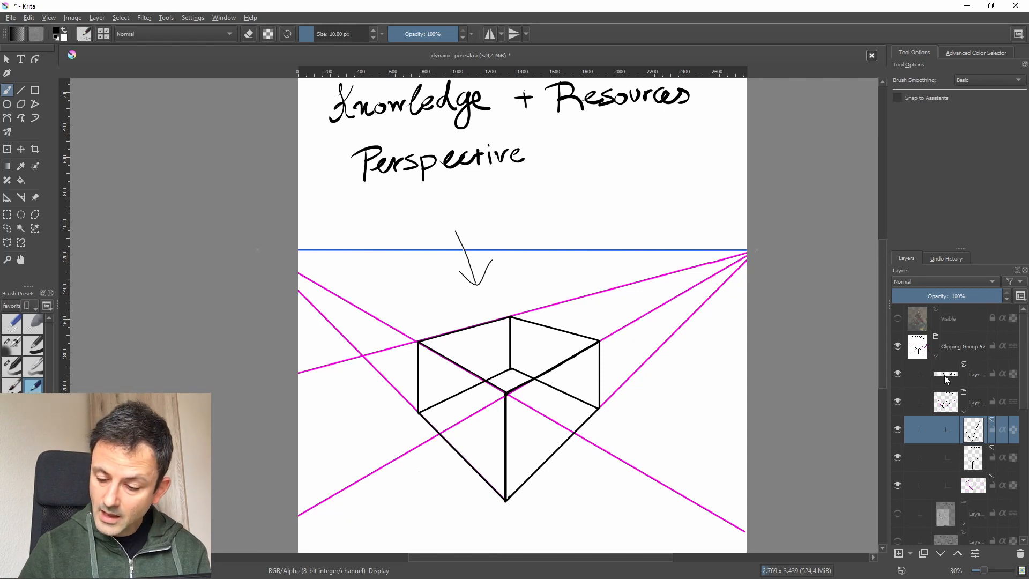
- Collapse and hide the perspective group, and show the Basic Anatomy group with the head study
click(962, 410)
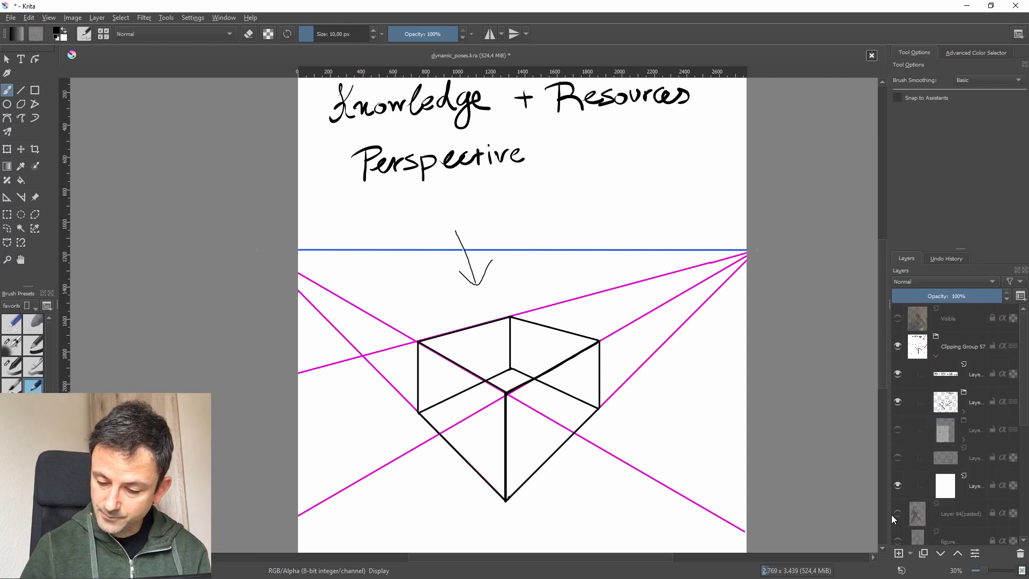
click(897, 402)
click(898, 431)
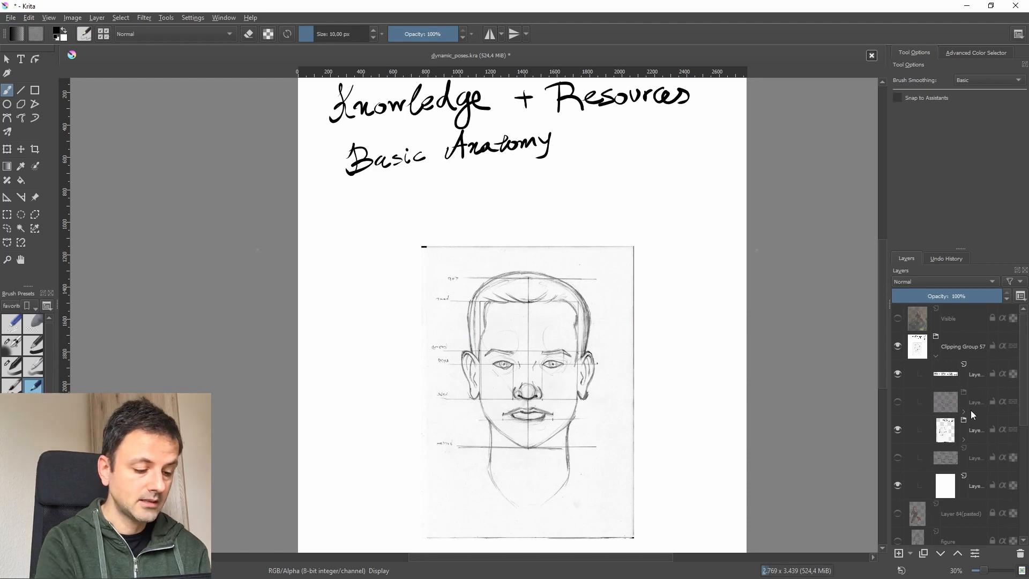
- On a new layer in the Basic Anatomy group, mark three vertical face sections beside the head study with lines and arrows
click(963, 440)
drag(357, 328, 394, 327)
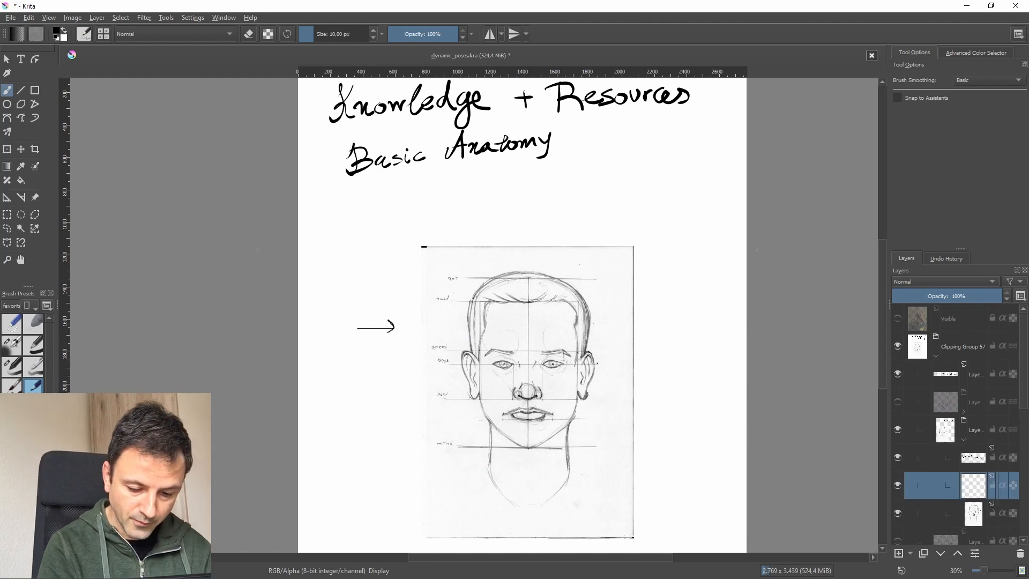
mouse_move(357, 376)
mouse_down()
mouse_move(402, 375)
mouse_move(393, 381)
mouse_move(415, 397)
mouse_up()
drag(412, 306, 414, 345)
drag(413, 403, 412, 443)
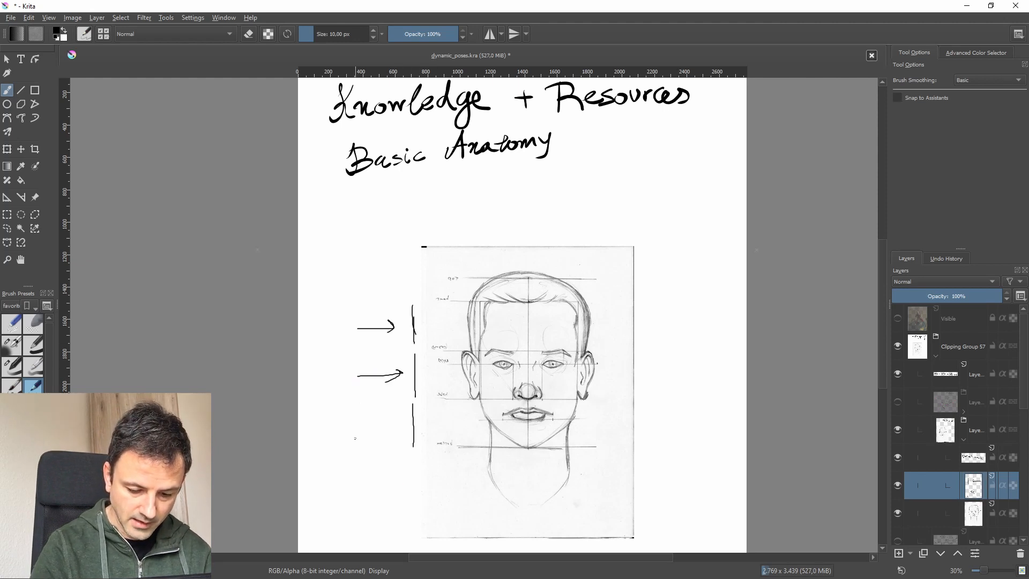
drag(363, 417, 402, 421)
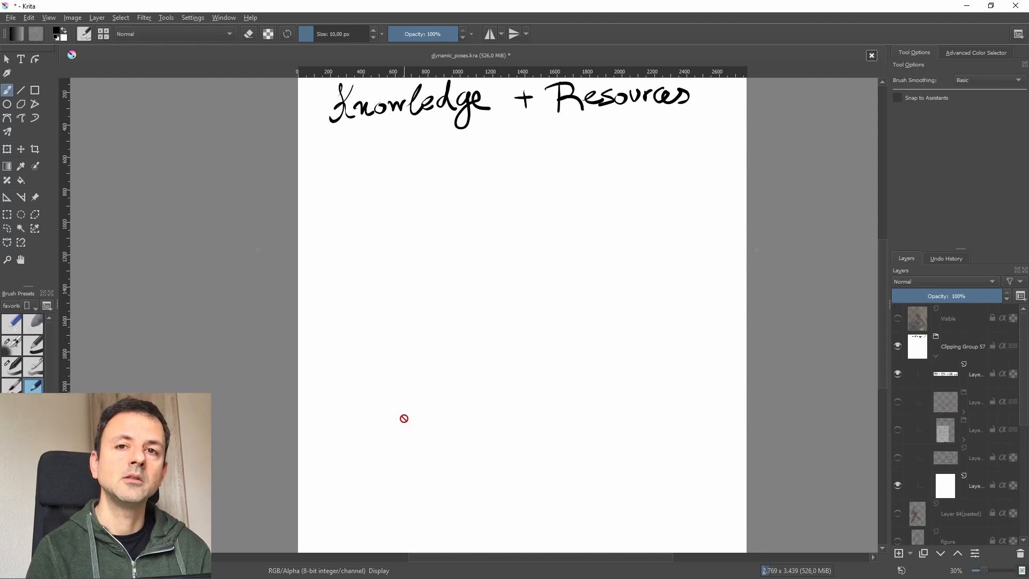
- Show the numbered resources list, then hide Clipping Group 57 and Layer 84(pasted) and show the figure sketch layer
click(897, 457)
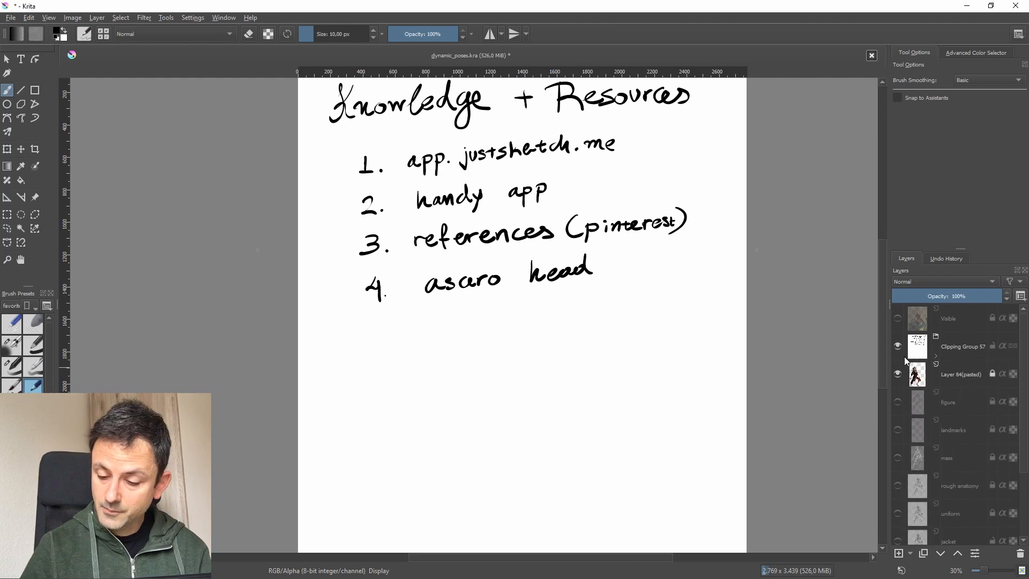
click(898, 346)
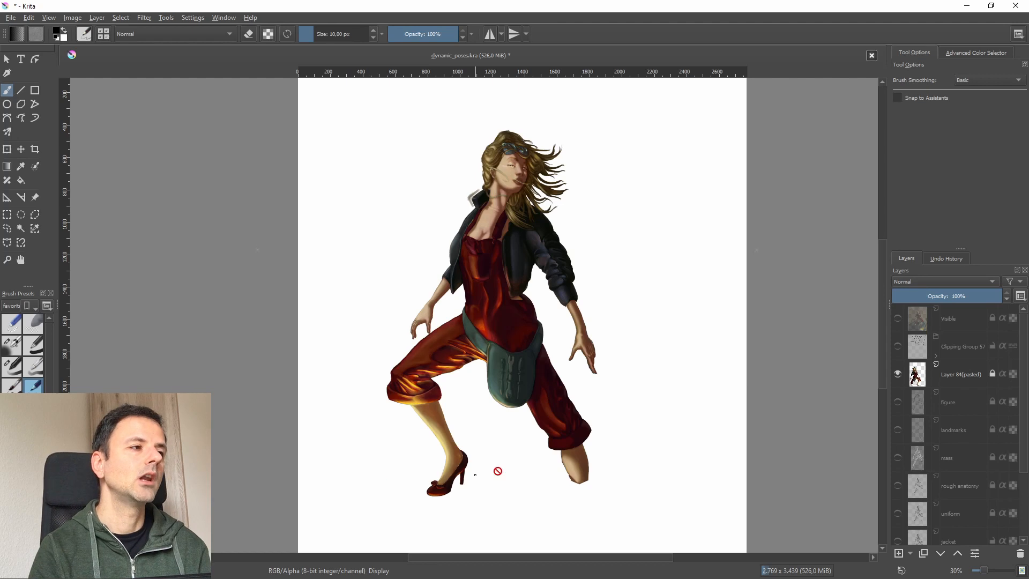
click(898, 402)
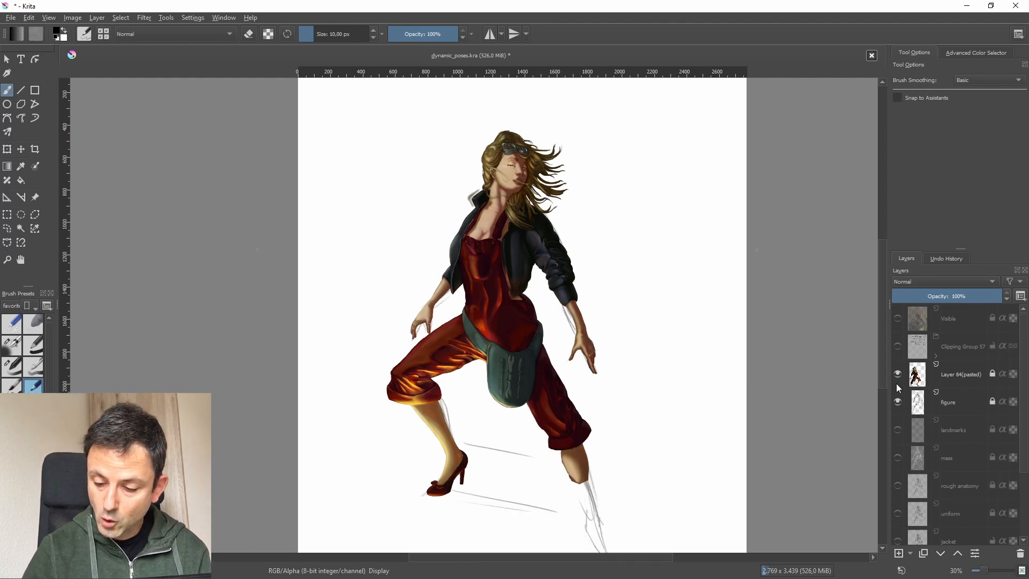
click(899, 376)
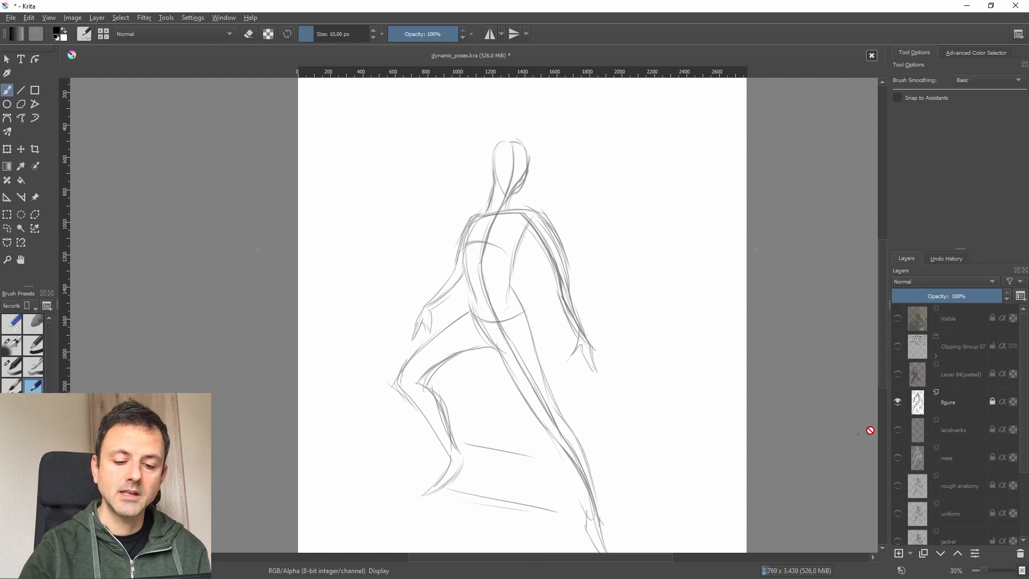
- Add a new paint layer directly above the figure sketch layer
click(949, 401)
key(Insert)
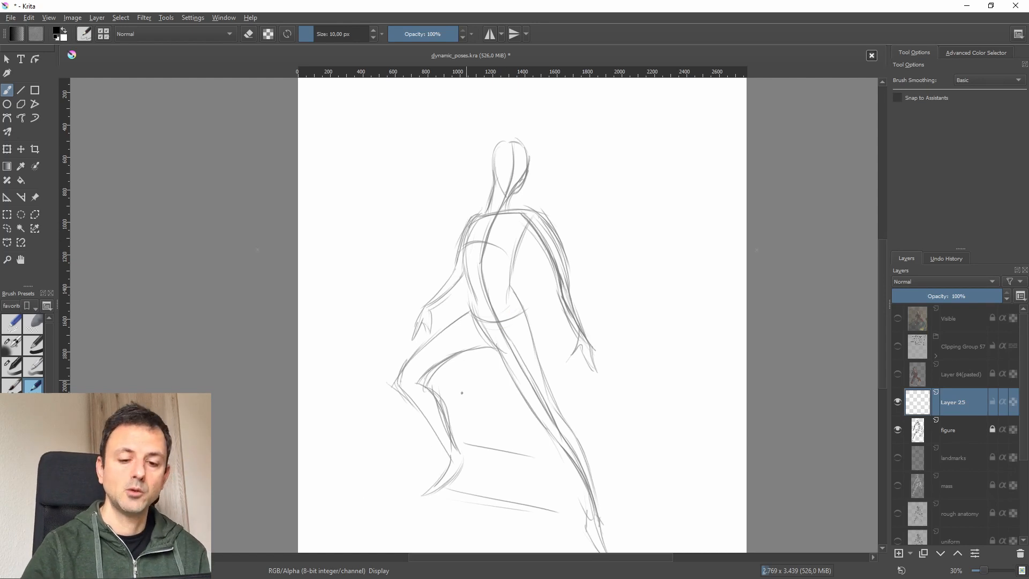
- Try several line-of-action strokes from the figure's head down through the torso, undoing each one
drag(514, 146, 483, 292)
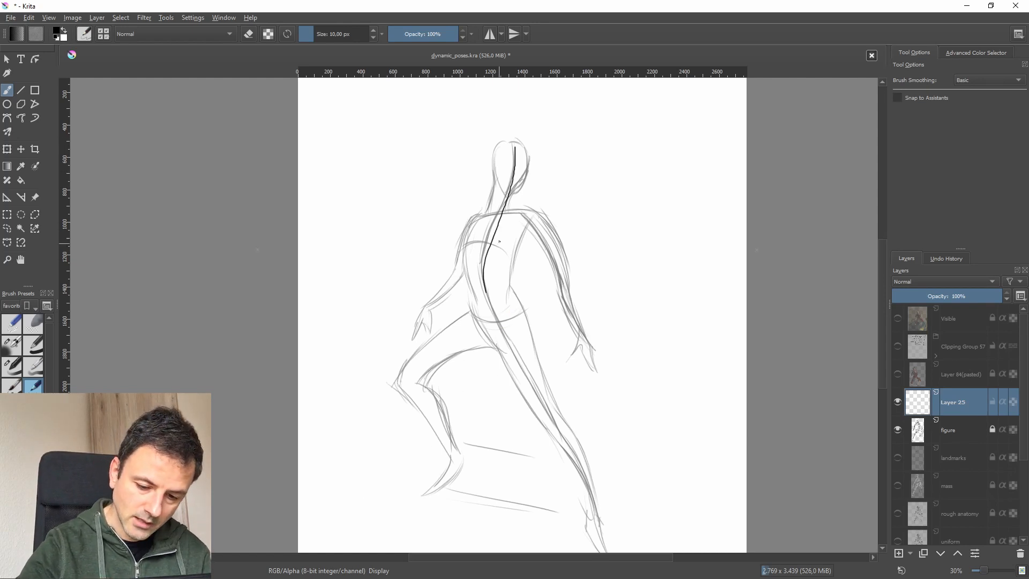
key(ctrl+z)
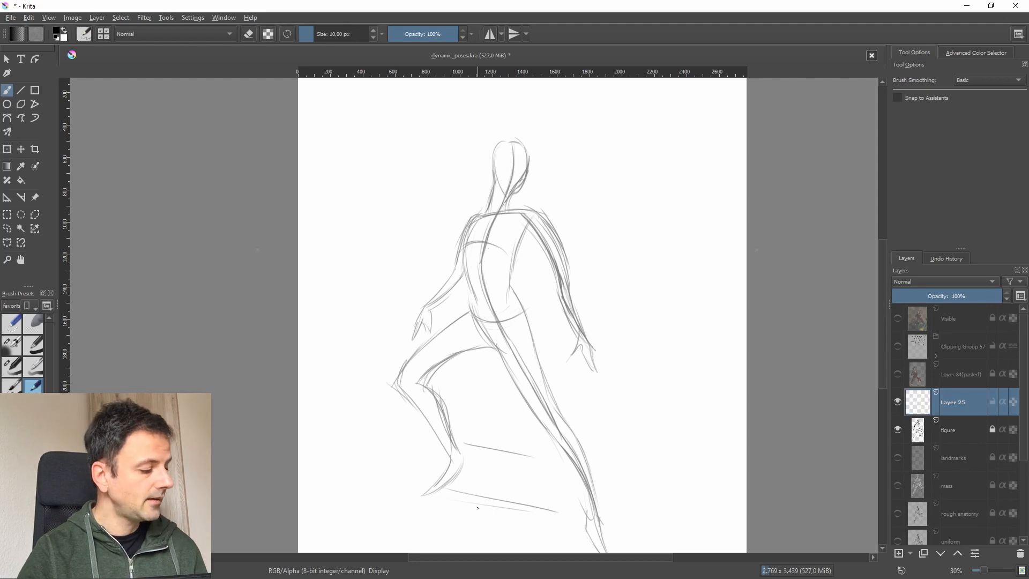
drag(512, 142, 484, 362)
key(ctrl+z)
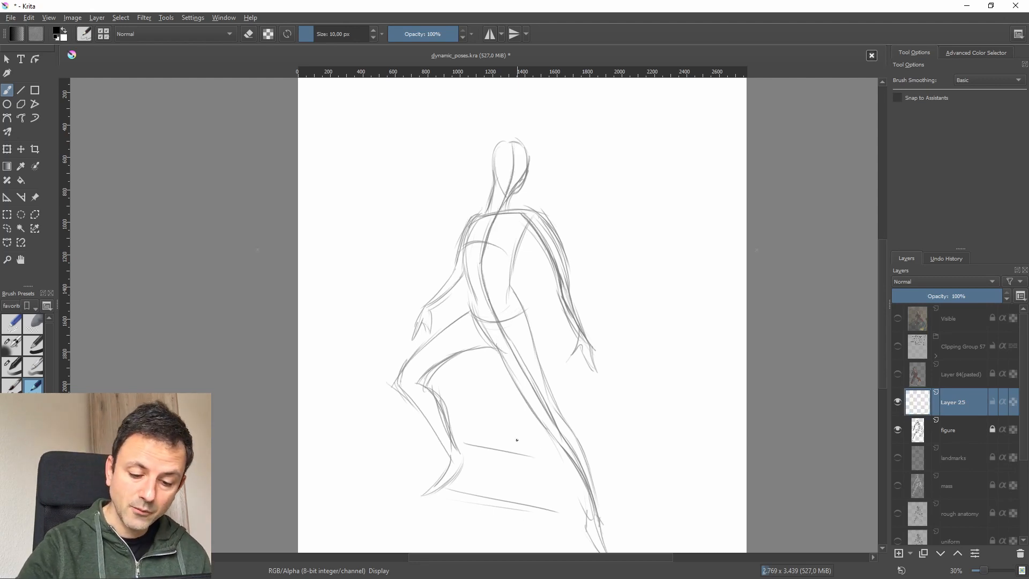
drag(511, 142, 488, 328)
key(ctrl+z)
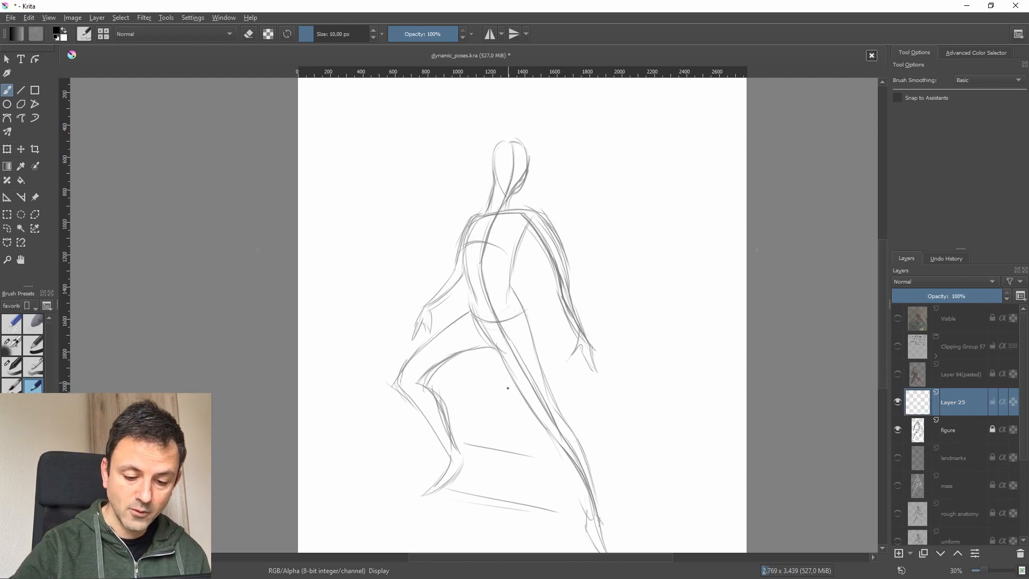
mouse_move(511, 140)
mouse_down()
mouse_move(489, 217)
mouse_move(514, 357)
mouse_up()
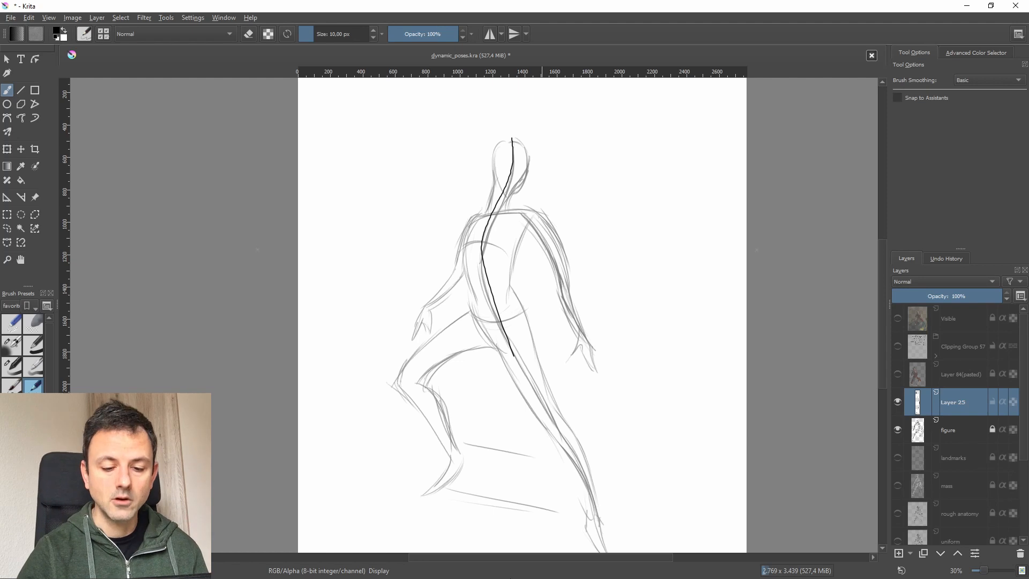
key(ctrl+z)
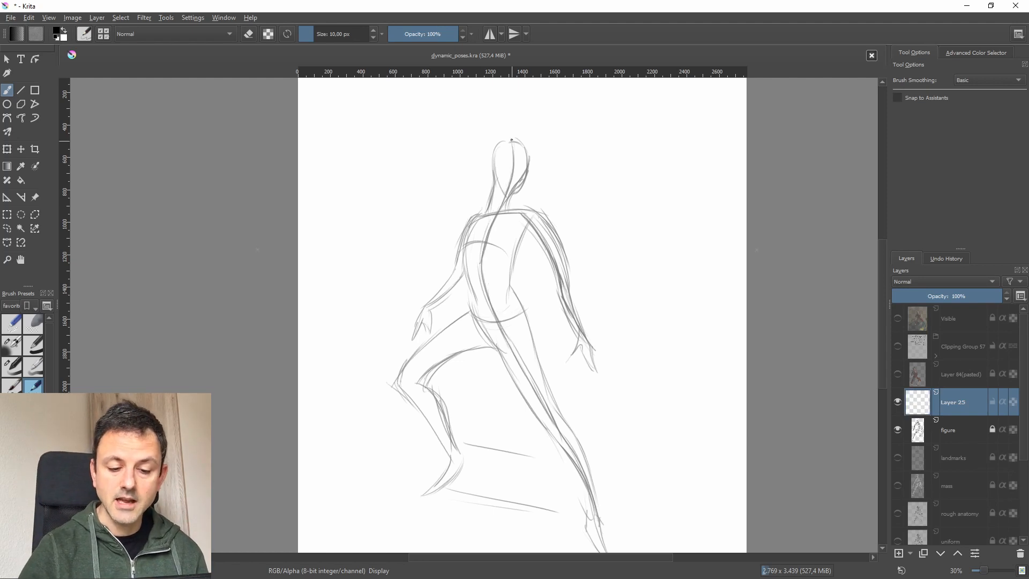
- Draw two curved lines of action from the head through the torso, and sketch an S and a C curve beside the figure
mouse_move(512, 139)
mouse_down()
mouse_move(484, 266)
mouse_move(507, 324)
mouse_up()
mouse_move(626, 128)
mouse_down()
mouse_move(621, 181)
mouse_move(635, 262)
mouse_up()
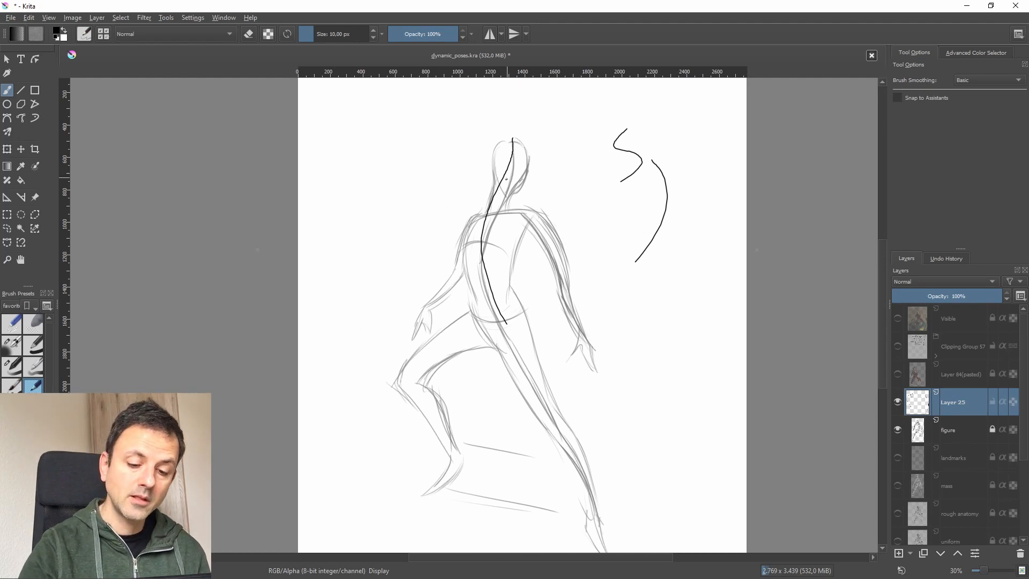
drag(513, 138, 513, 370)
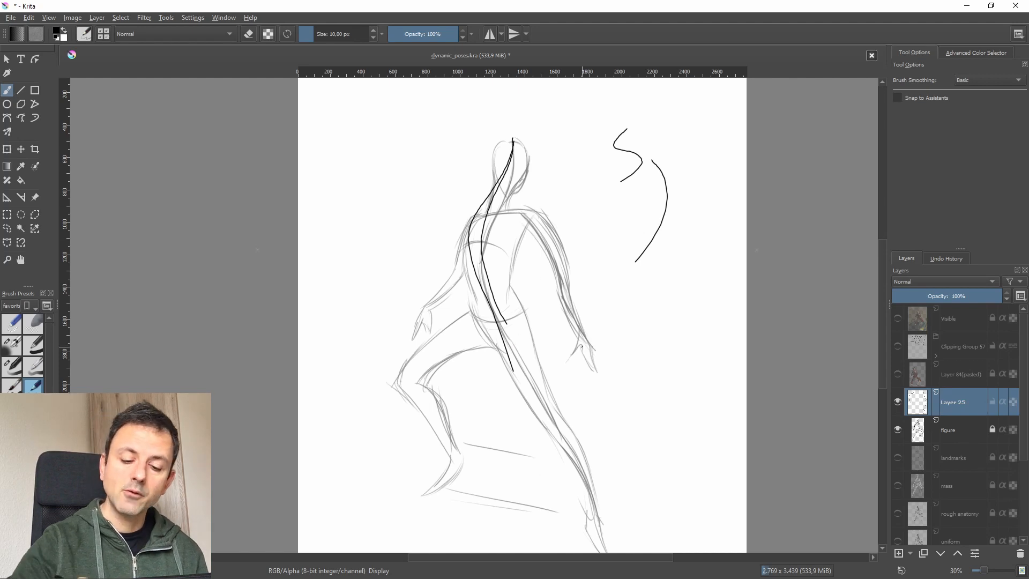
- Try an elongated arm with a hand and a circle at knee height over the sketch, then undo these strokes
drag(544, 211, 639, 445)
drag(623, 394, 634, 445)
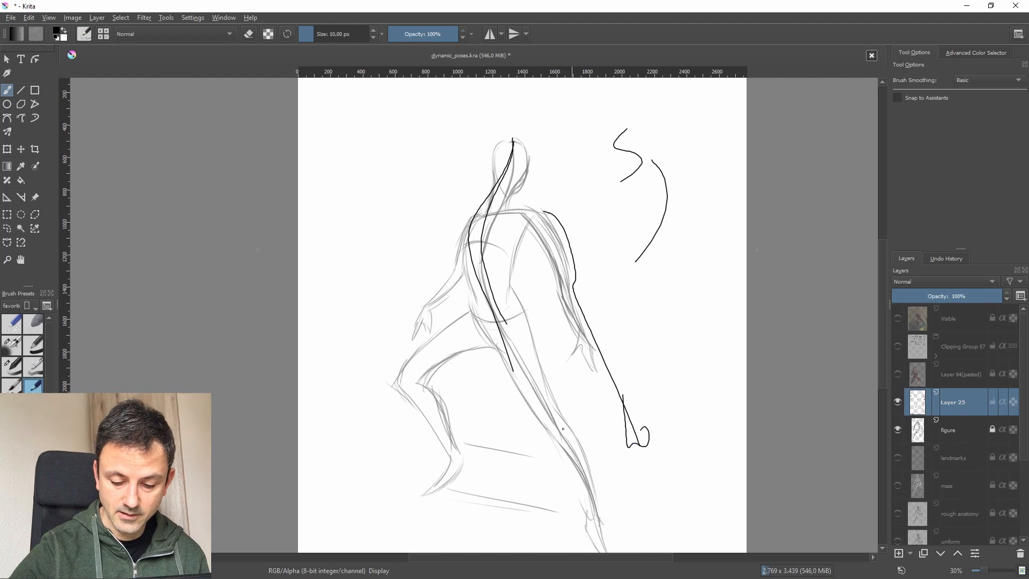
drag(581, 408, 582, 413)
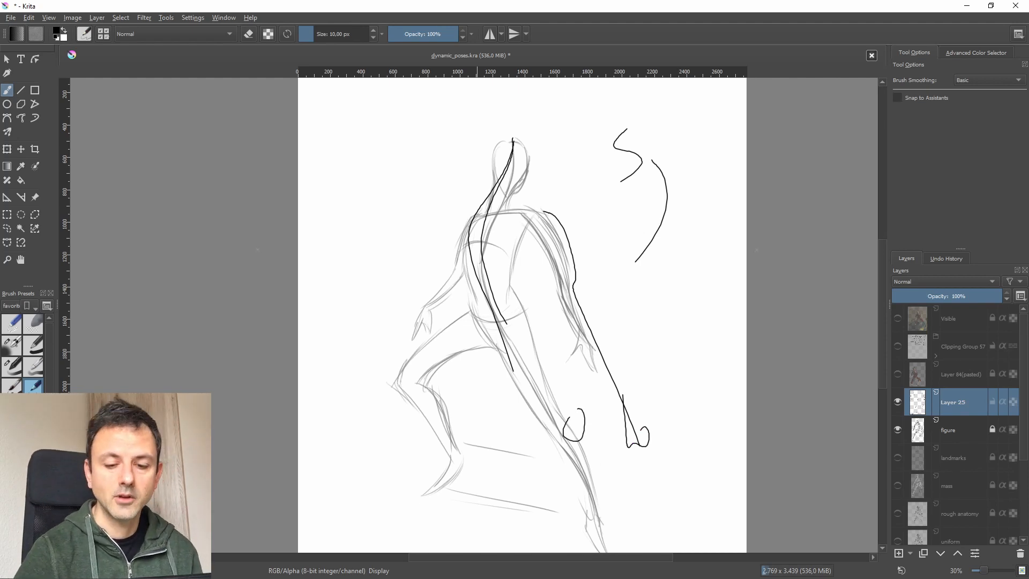
key(ctrl+z)
key(ctrl+z)
key(ctrl+z)
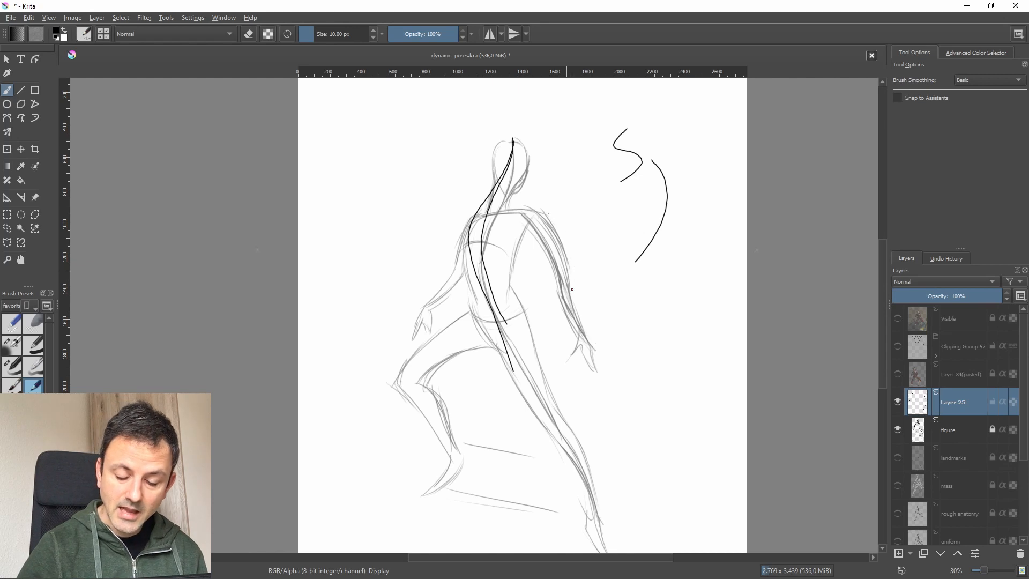
- Draw a small circle at the elbow, a line from shoulder to wrist, and an oval around the figure's head
mouse_move(557, 302)
mouse_down()
mouse_move(561, 288)
mouse_move(539, 291)
mouse_up()
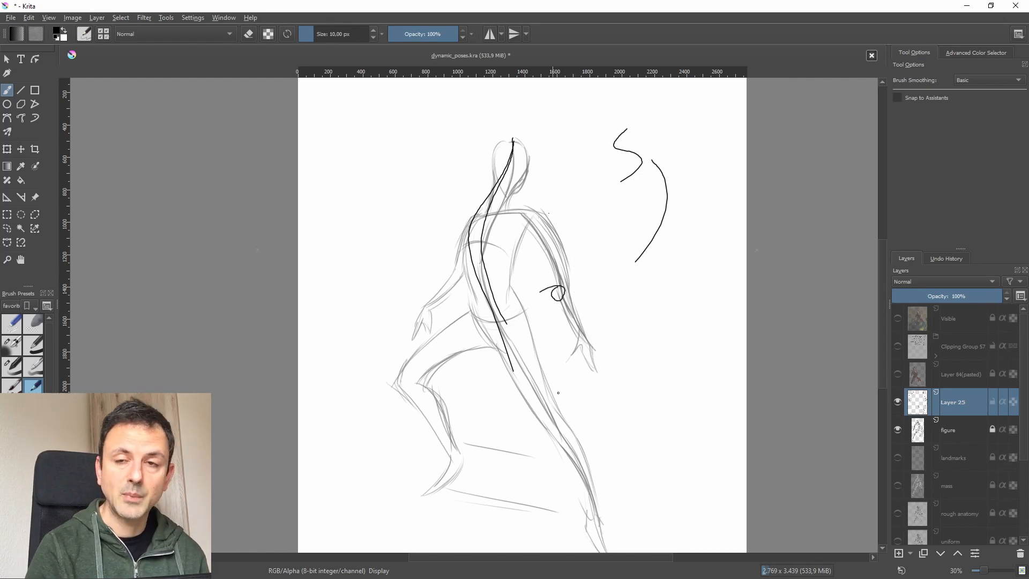
drag(527, 225, 576, 332)
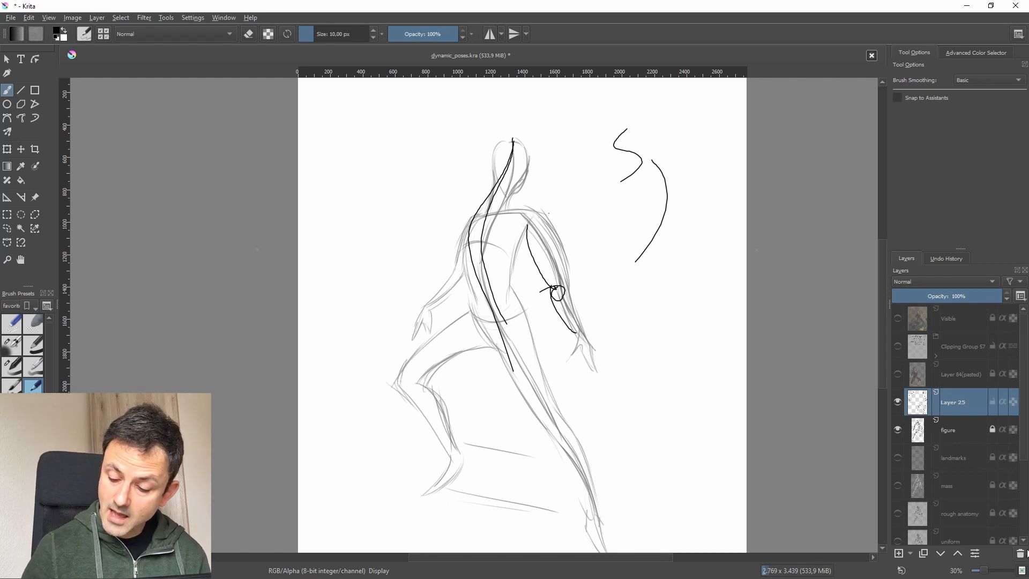
mouse_move(503, 153)
mouse_down()
mouse_move(502, 189)
mouse_move(499, 157)
mouse_move(523, 197)
mouse_move(524, 156)
mouse_up()
key(ctrl+z)
key(ctrl+z)
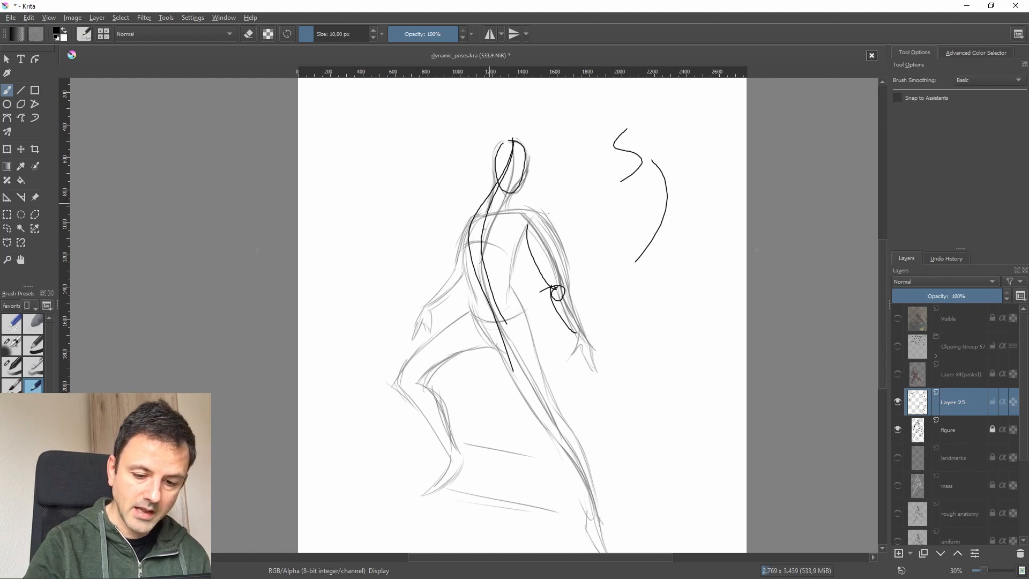
- Extend curved strokes from the neck through the torso and down the extended leg, and trace the bent leg
mouse_move(492, 189)
mouse_down()
mouse_move(503, 350)
mouse_move(596, 496)
mouse_up()
drag(497, 317, 588, 511)
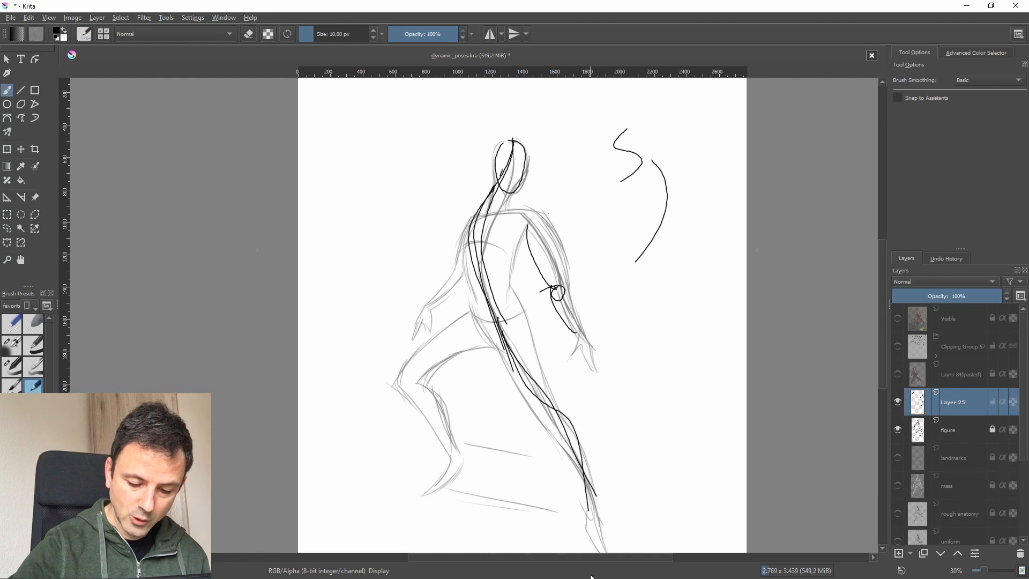
mouse_move(478, 321)
mouse_down()
mouse_move(408, 372)
mouse_move(445, 435)
mouse_up()
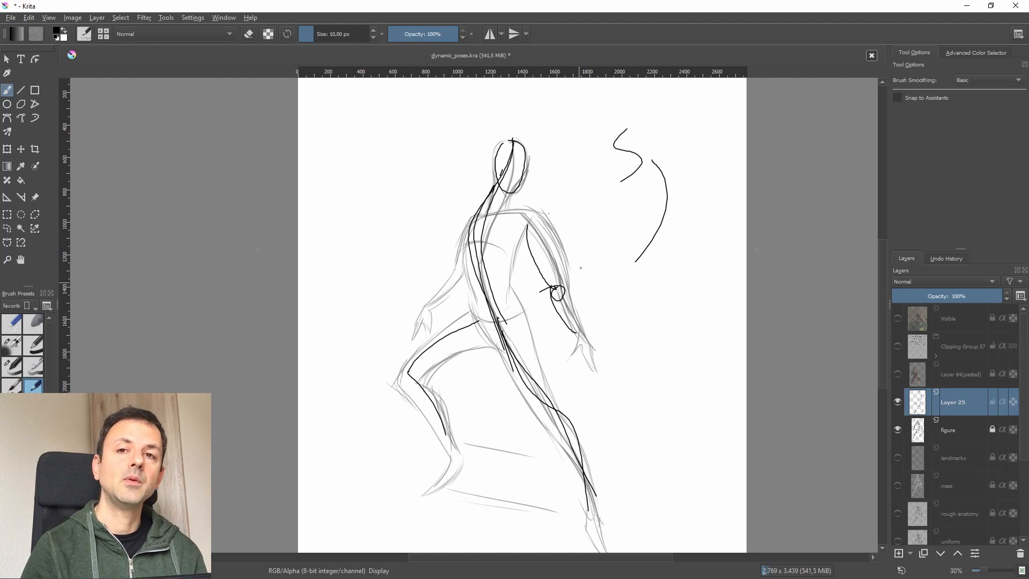
- Delete the line-of-action layer and show the landmarks layer
click(1020, 552)
click(897, 429)
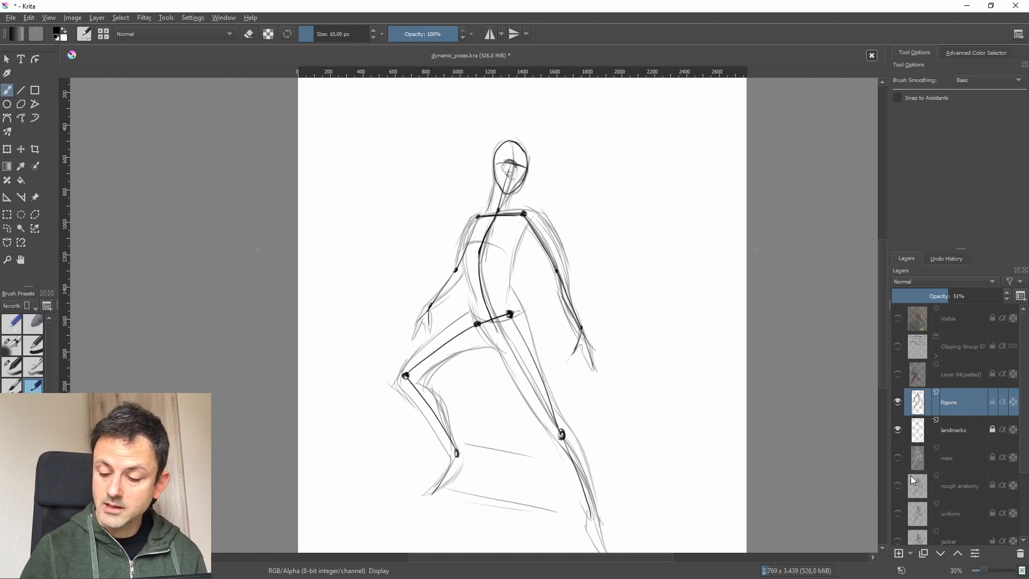
- Move the figure layer below the landmarks layer and set the figure layer's opacity to 58%
drag(957, 401, 956, 436)
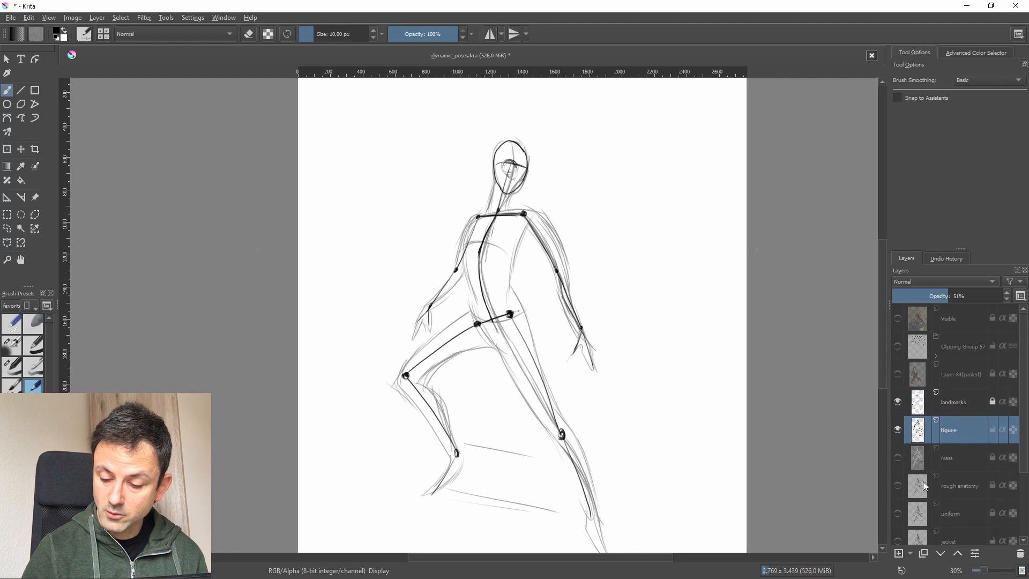
click(951, 402)
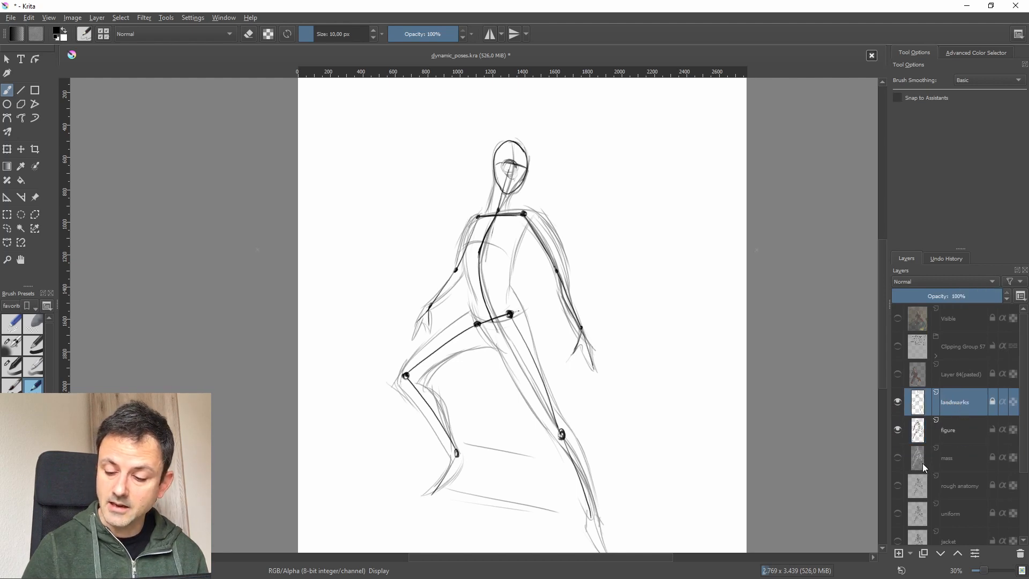
click(952, 429)
drag(946, 293, 1003, 295)
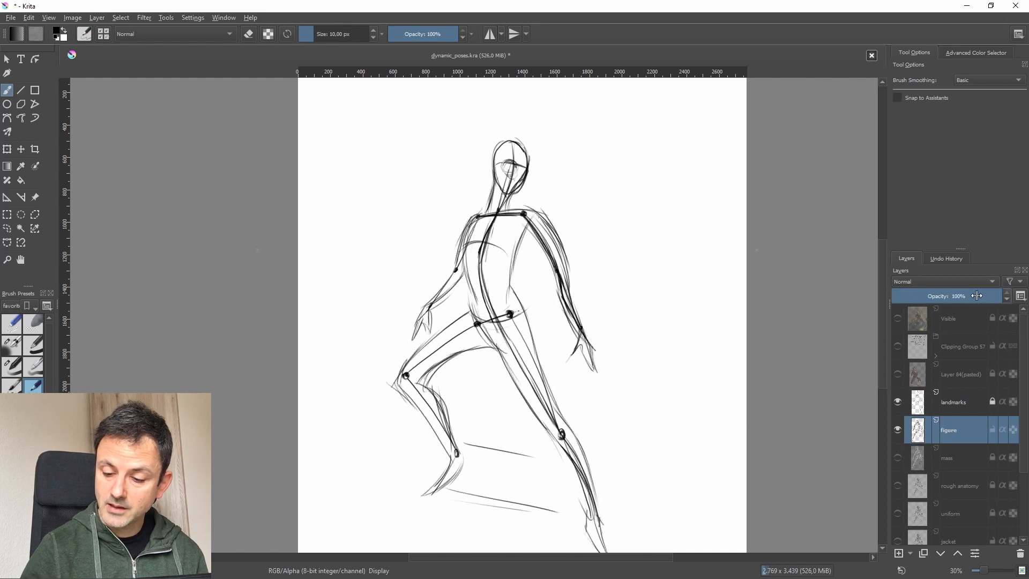
click(954, 295)
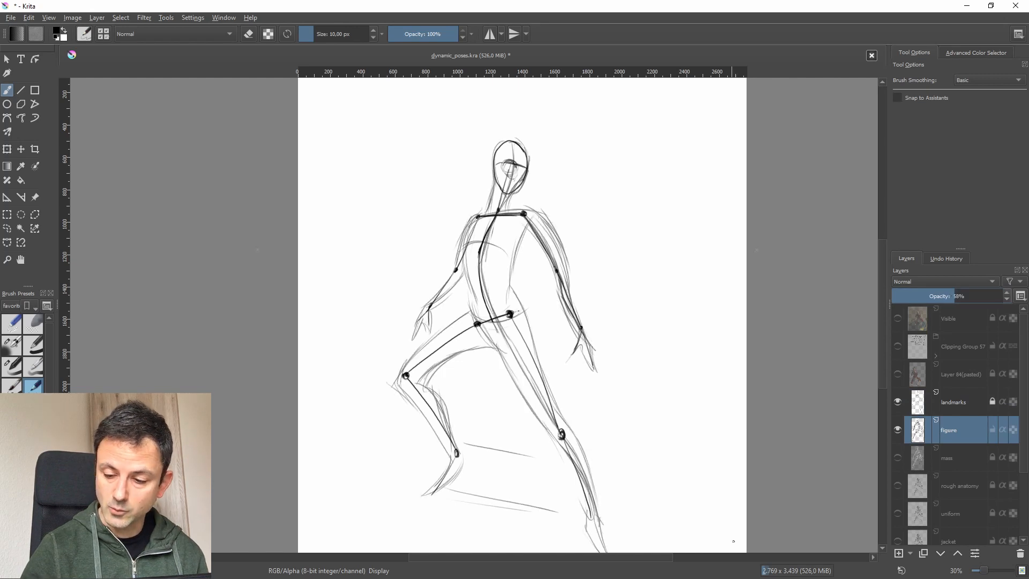
- Add a new paint layer directly above the landmarks layer
click(949, 408)
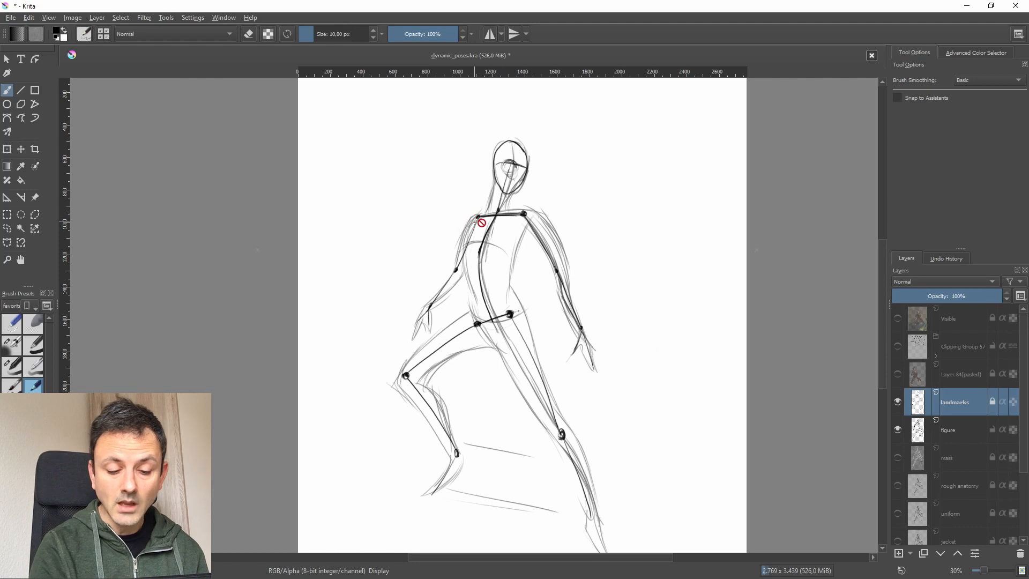
click(523, 212)
click(477, 214)
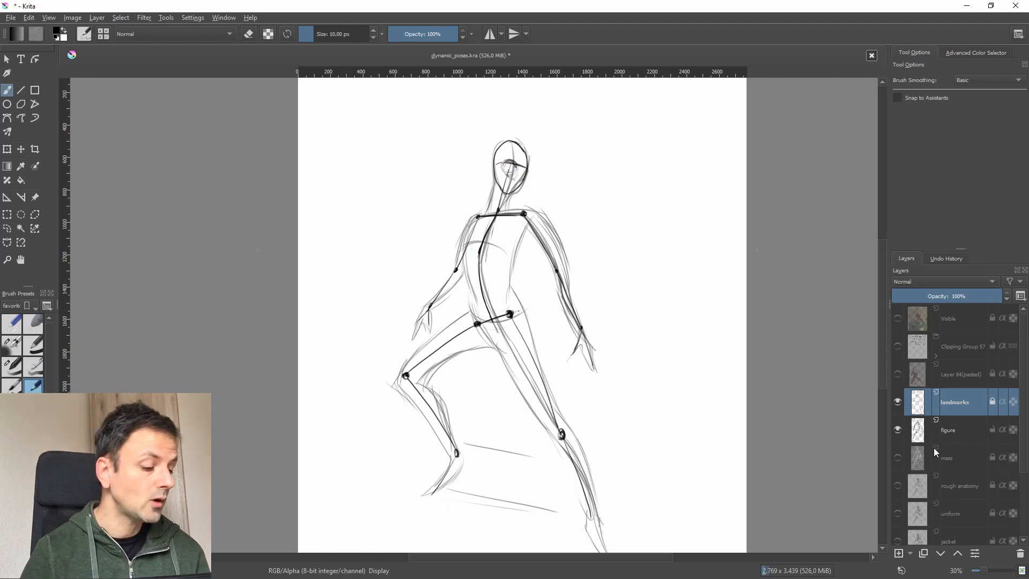
key(Insert)
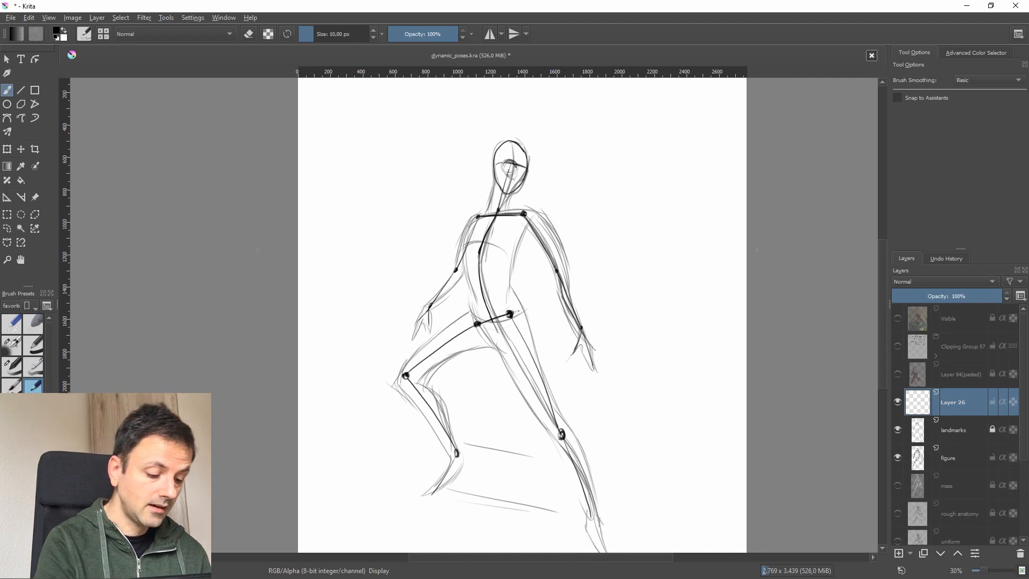
- Handwrite the labels "eyes" and "shoulders" beside the figure, with arrows pointing at those landmarks
drag(558, 164, 549, 169)
mouse_move(567, 163)
mouse_down()
mouse_move(575, 170)
mouse_move(596, 156)
mouse_up()
mouse_move(564, 199)
mouse_down()
mouse_move(556, 213)
mouse_move(596, 204)
mouse_up()
mouse_move(602, 184)
mouse_down()
mouse_move(600, 206)
mouse_move(613, 188)
mouse_move(627, 197)
mouse_move(638, 190)
mouse_move(633, 201)
mouse_up()
drag(547, 205, 545, 217)
drag(549, 210, 539, 211)
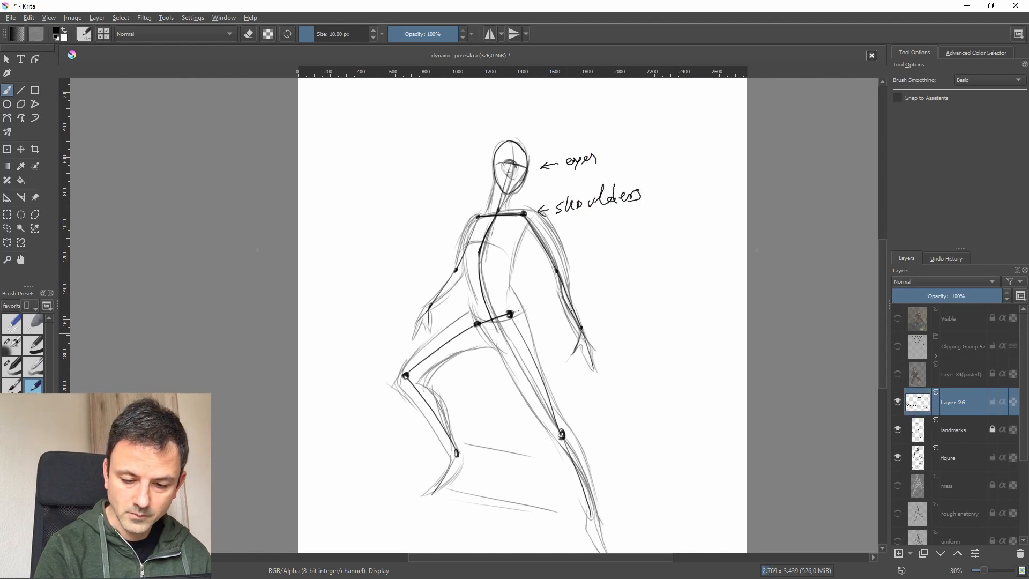
- Handwrite the labels "elbows" and "wrist" beside the arm, with arrows pointing at those joints
drag(580, 264, 634, 262)
drag(637, 240, 644, 260)
mouse_move(648, 247)
mouse_down()
mouse_move(670, 241)
mouse_move(670, 252)
mouse_up()
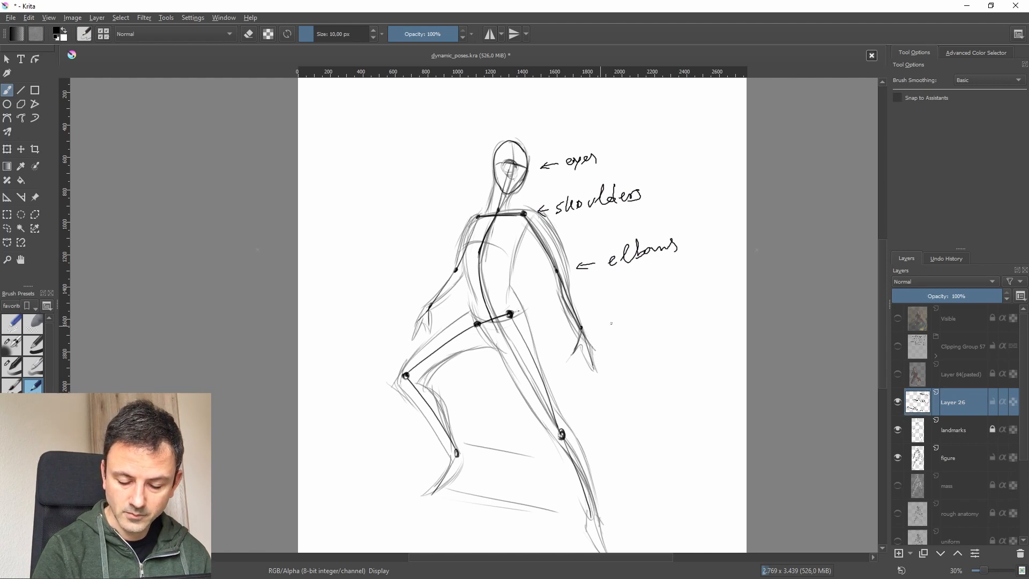
drag(619, 324, 599, 324)
mouse_move(610, 319)
mouse_down()
mouse_move(607, 329)
mouse_move(662, 318)
mouse_up()
- Handwrite the label "knee" with an arrow to the knee joint, and add an arrowed label beside the hip line
drag(601, 419, 599, 430)
mouse_move(614, 425)
mouse_down()
mouse_move(591, 427)
mouse_move(632, 423)
mouse_up()
mouse_move(642, 410)
mouse_down()
mouse_move(645, 420)
mouse_move(680, 408)
mouse_up()
mouse_move(542, 319)
mouse_down()
mouse_move(528, 318)
mouse_move(569, 315)
mouse_up()
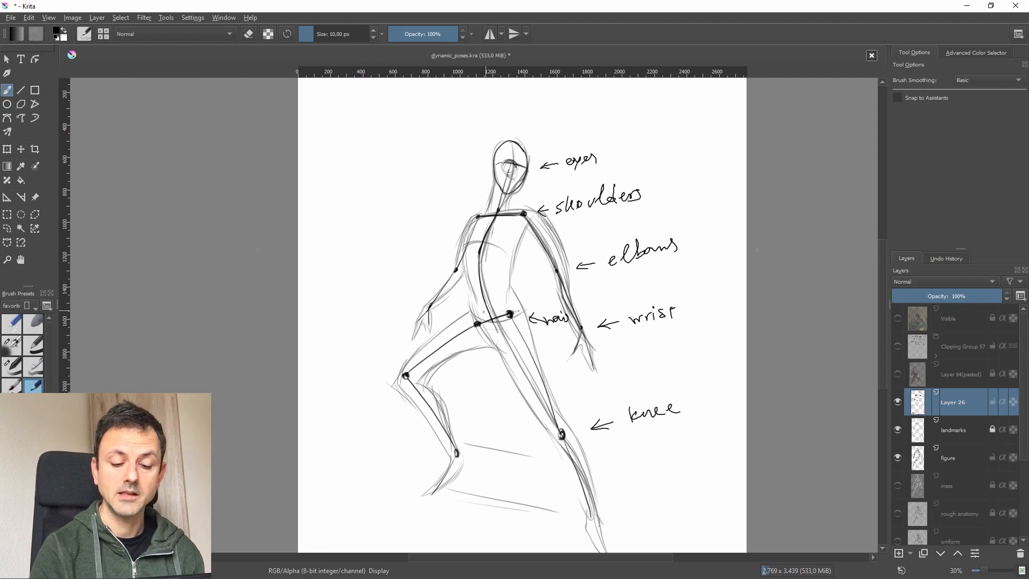
- Emphasize the slanted hip line with a curve beneath it, and draw a straight line across the shoulders
mouse_move(475, 324)
mouse_down()
mouse_move(499, 332)
mouse_move(527, 307)
mouse_up()
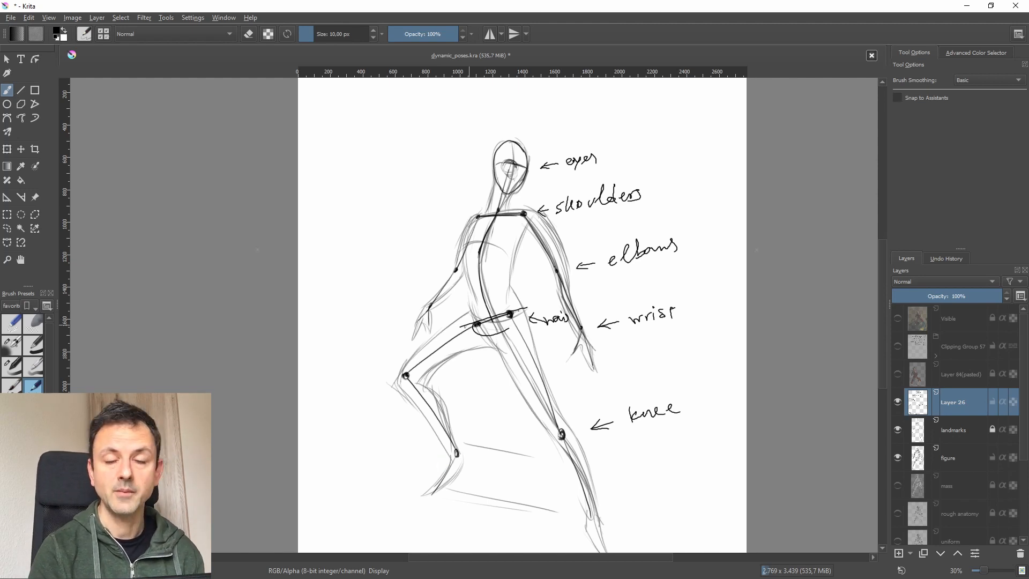
drag(461, 326, 539, 304)
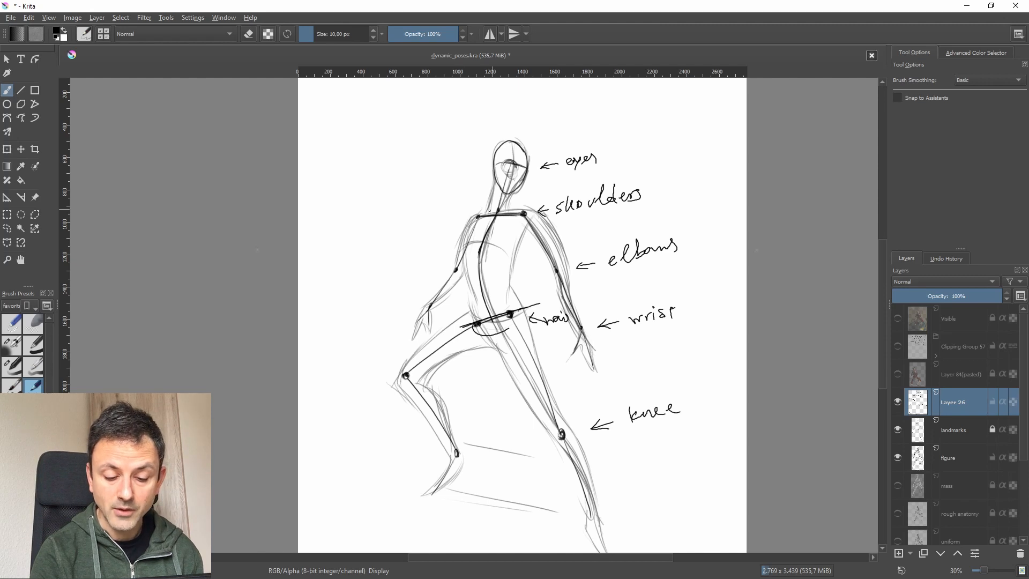
drag(466, 216, 552, 213)
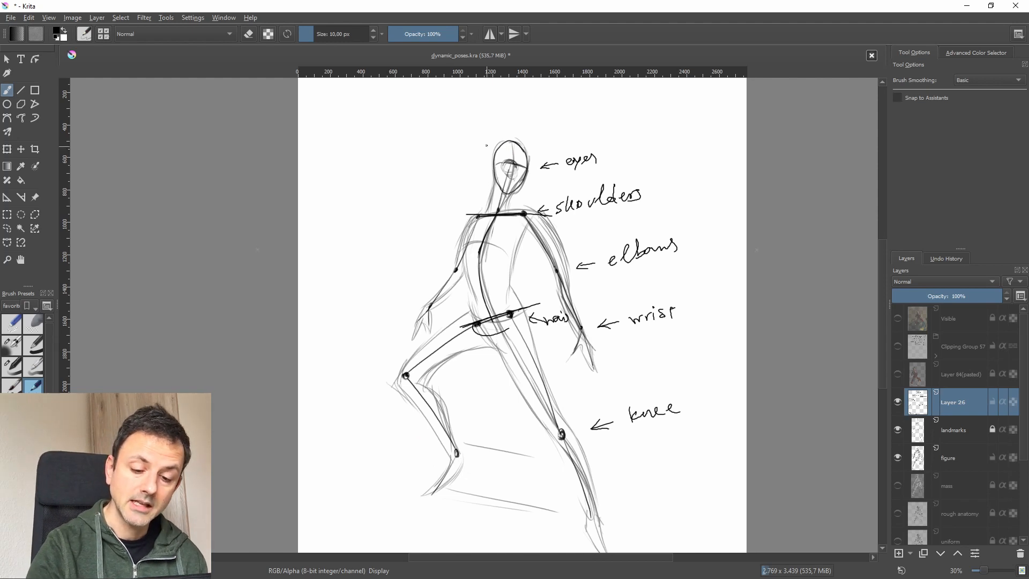
- Mark the head's height with a vertical line beside it, and draw arcs along the upper arm and forearm of both arms
drag(483, 188, 485, 145)
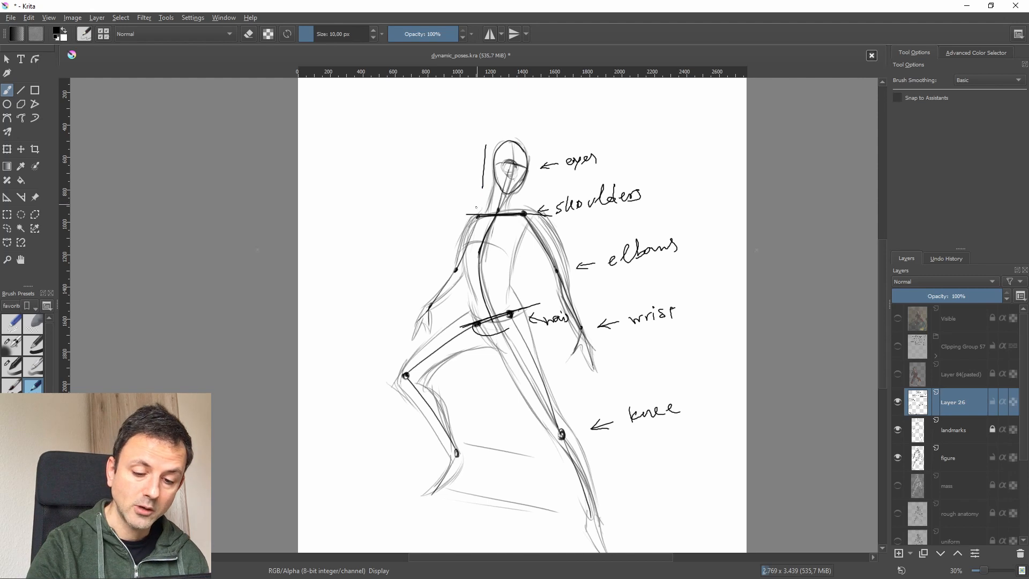
drag(481, 193, 413, 316)
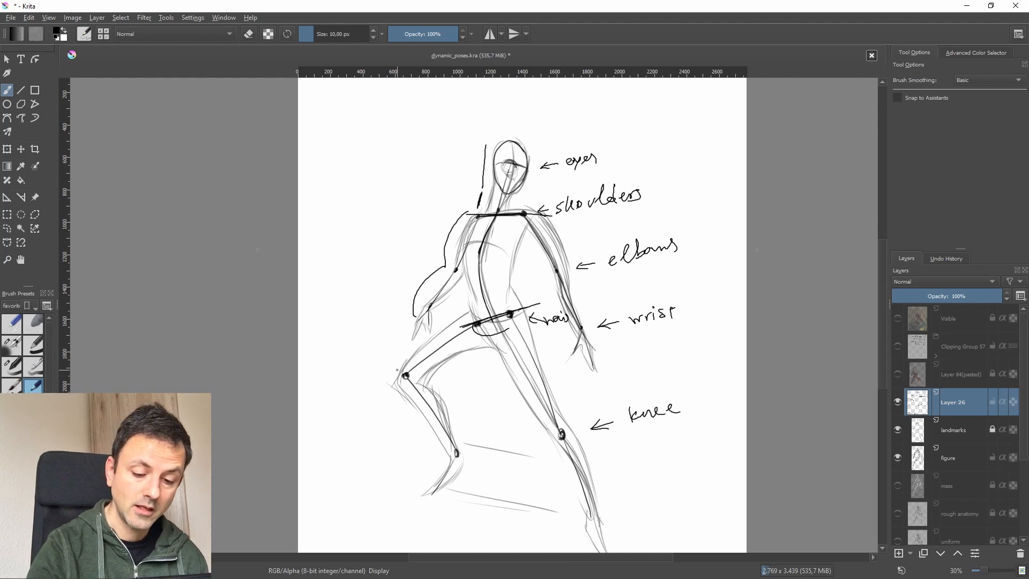
drag(547, 215, 585, 340)
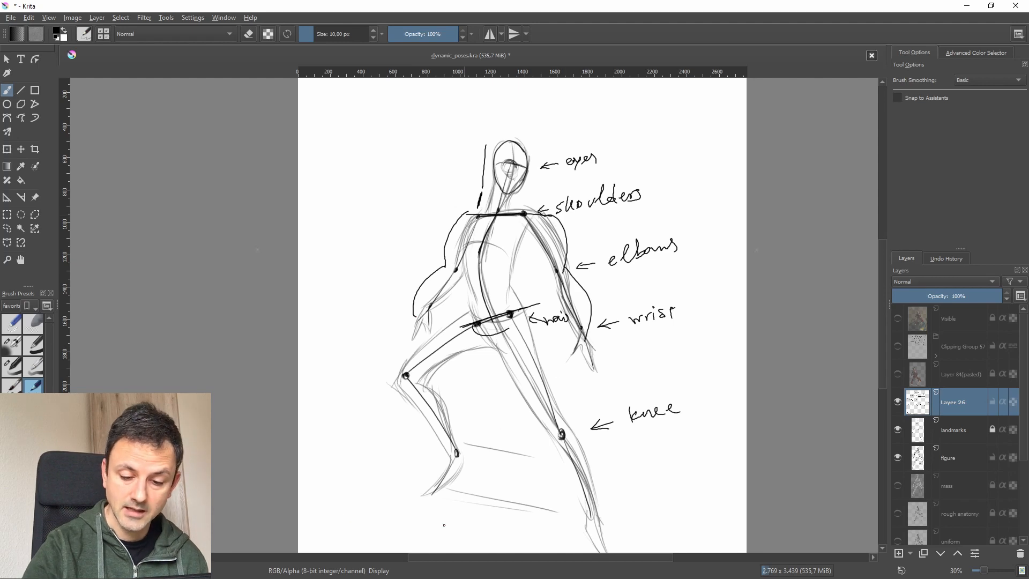
- Draw arcs along the bent leg's thigh, lower leg and foot, and label the thigh "2heads"
mouse_move(399, 369)
mouse_down()
mouse_move(427, 328)
mouse_move(465, 309)
mouse_up()
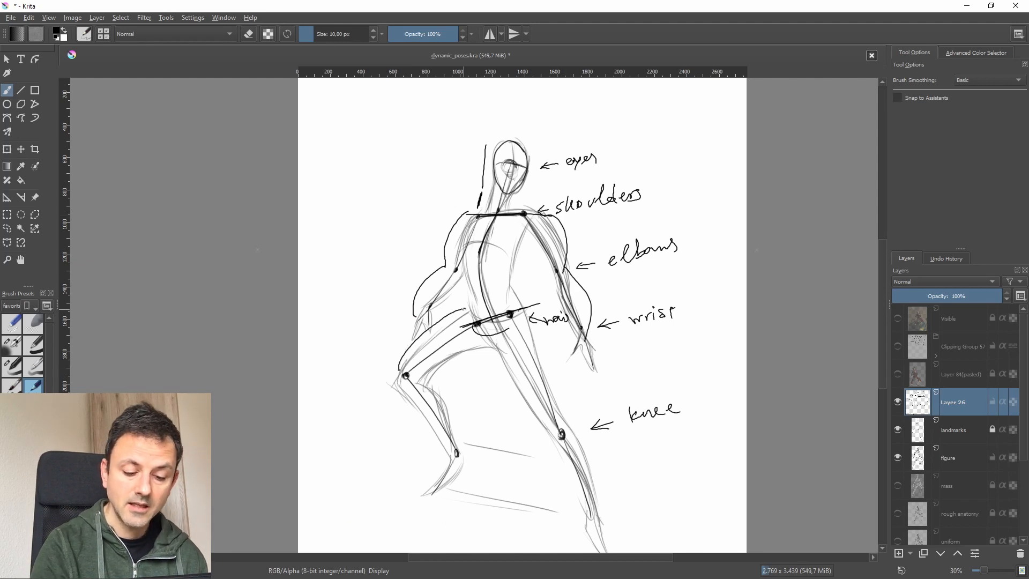
drag(399, 337, 449, 304)
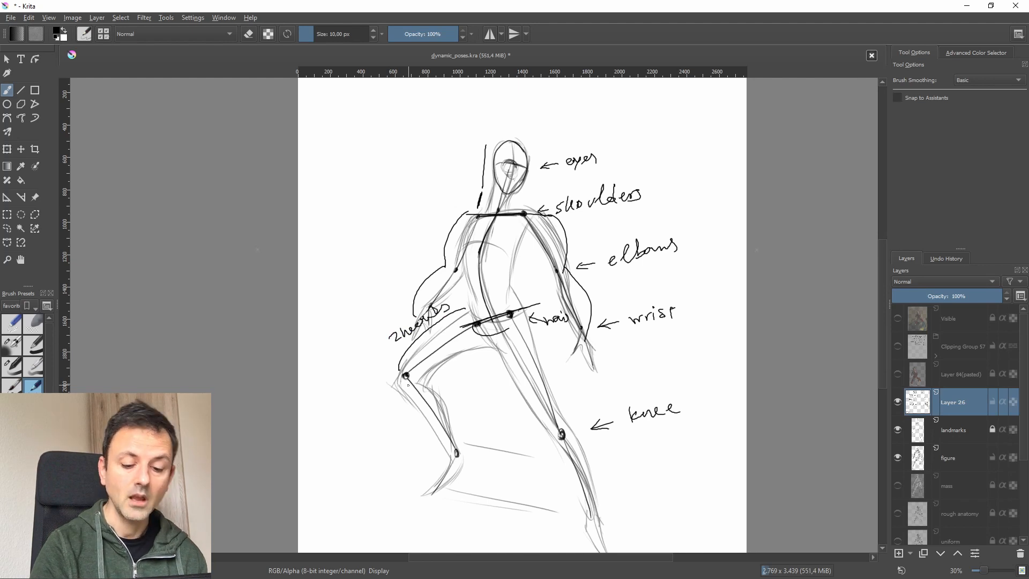
mouse_move(406, 378)
mouse_down()
mouse_move(439, 460)
mouse_move(432, 486)
mouse_move(450, 452)
mouse_up()
drag(413, 310, 403, 336)
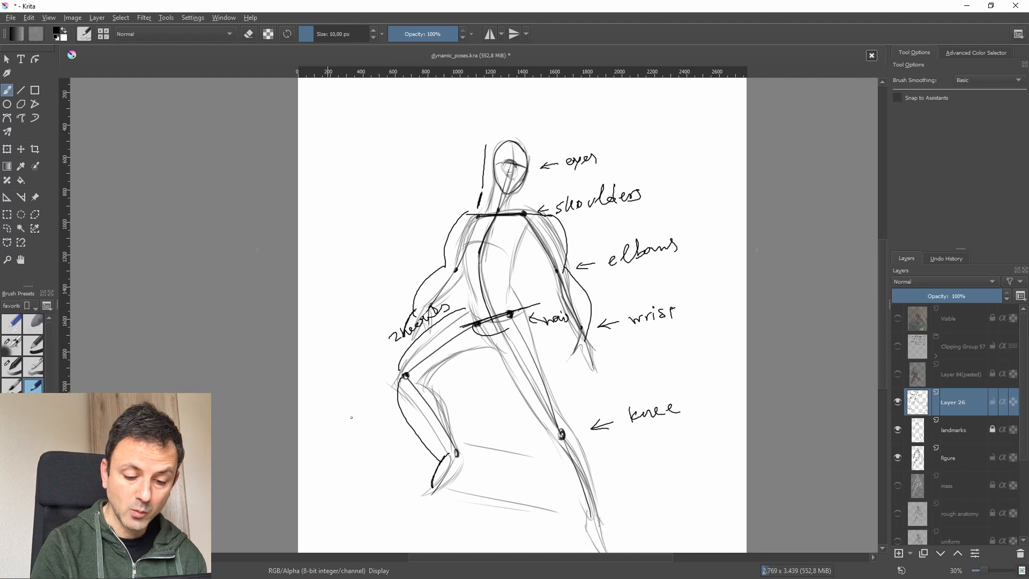
- Mark the head's height with vertical strokes on the side facing the labels, and add a stroke from wrist towards knee
drag(535, 145, 531, 185)
drag(536, 144, 532, 194)
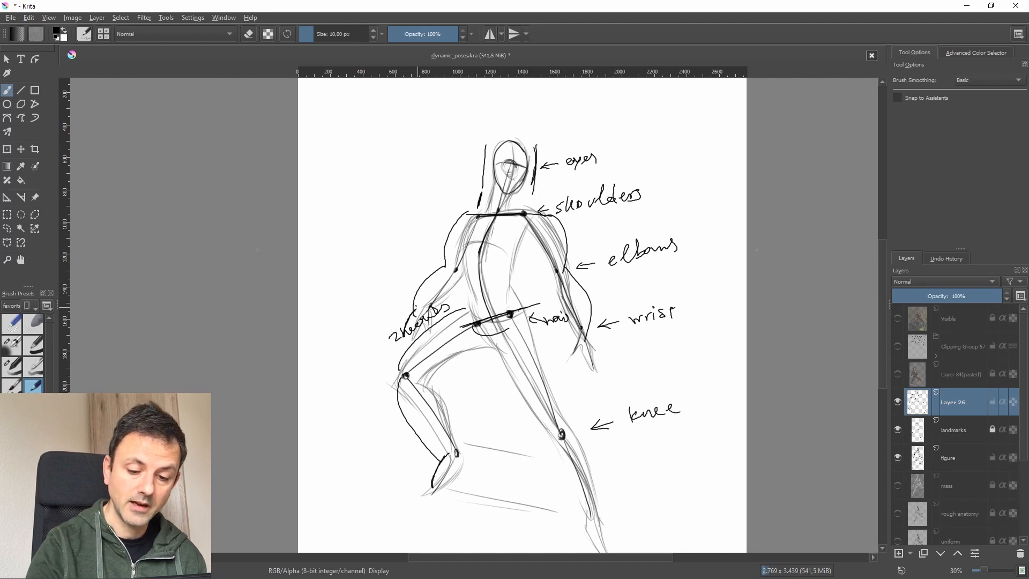
drag(414, 309, 403, 343)
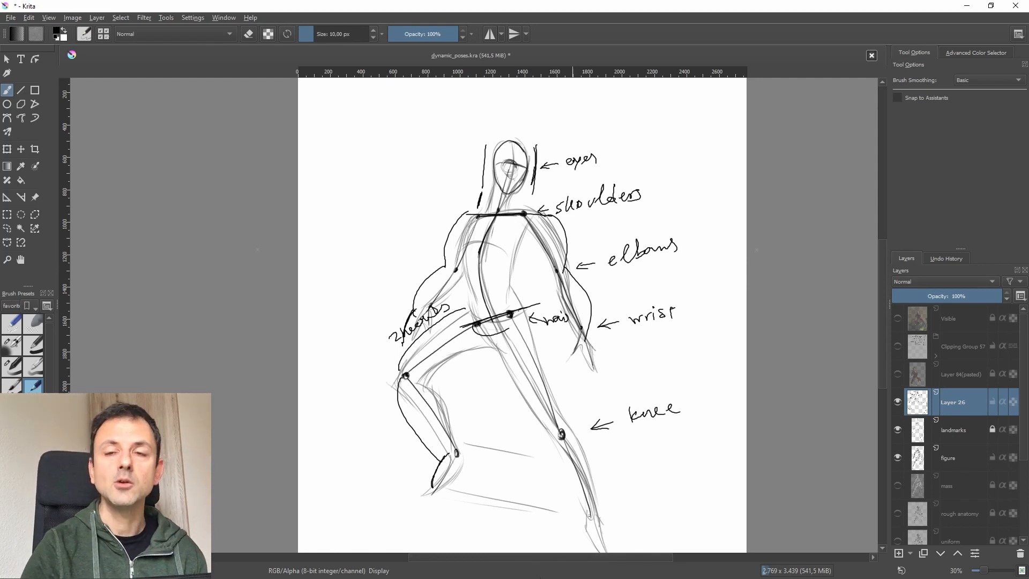
- Delete the annotation layer and set the landmarks layer's opacity to 52%
click(1019, 553)
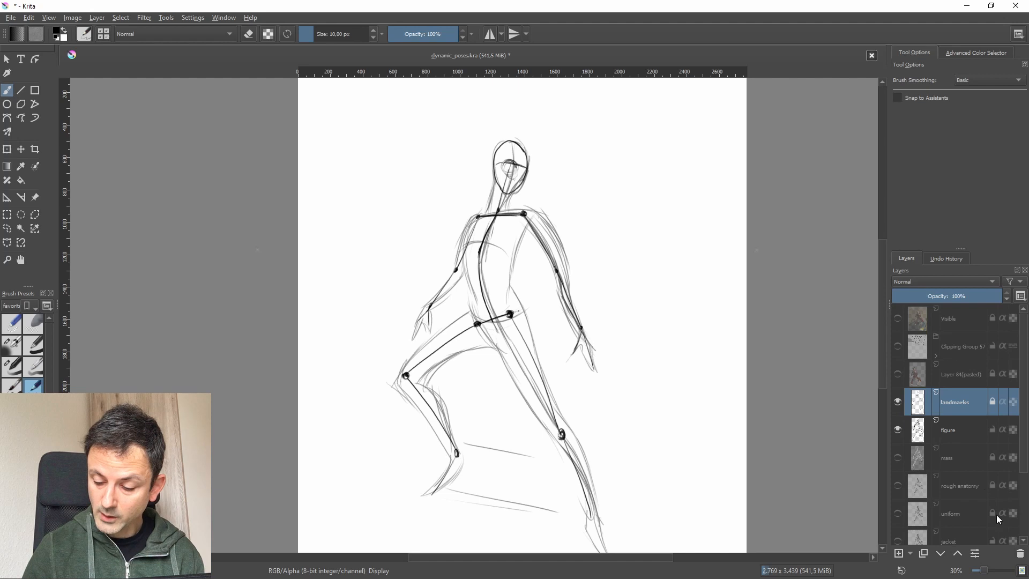
click(948, 296)
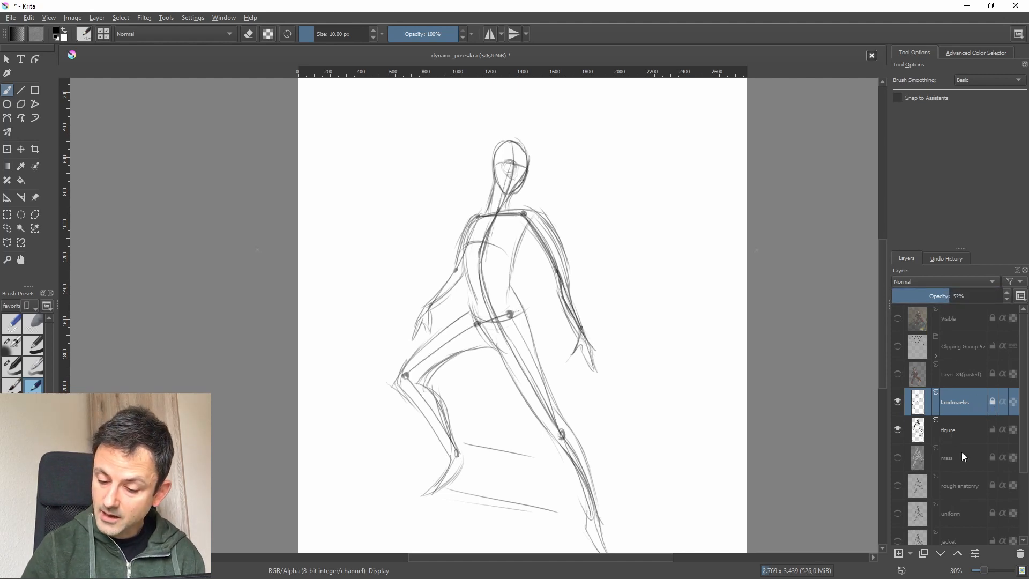
- Move the landmarks layer below the figure layer and add a new paint layer directly above it
drag(972, 405, 971, 443)
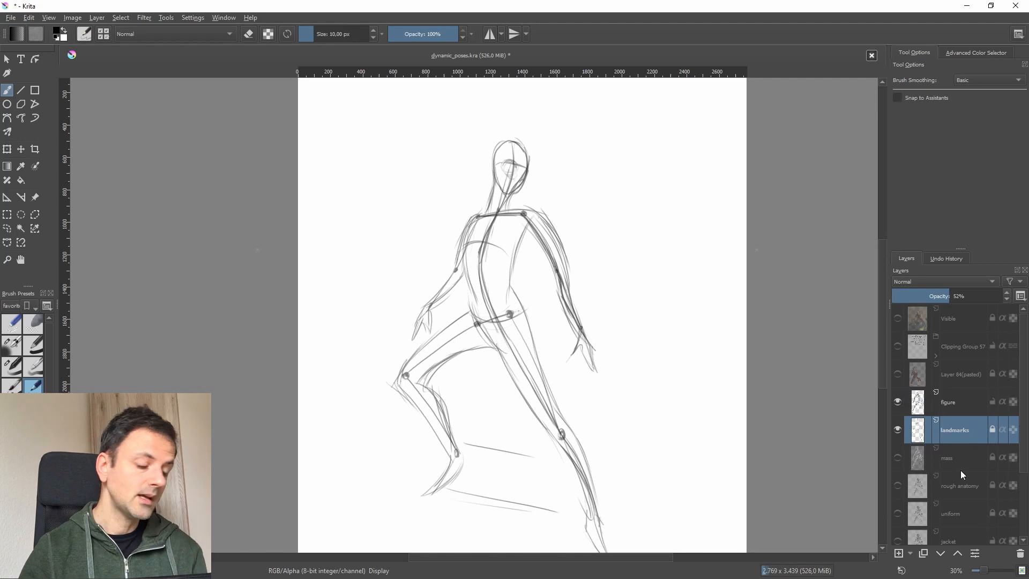
key(Insert)
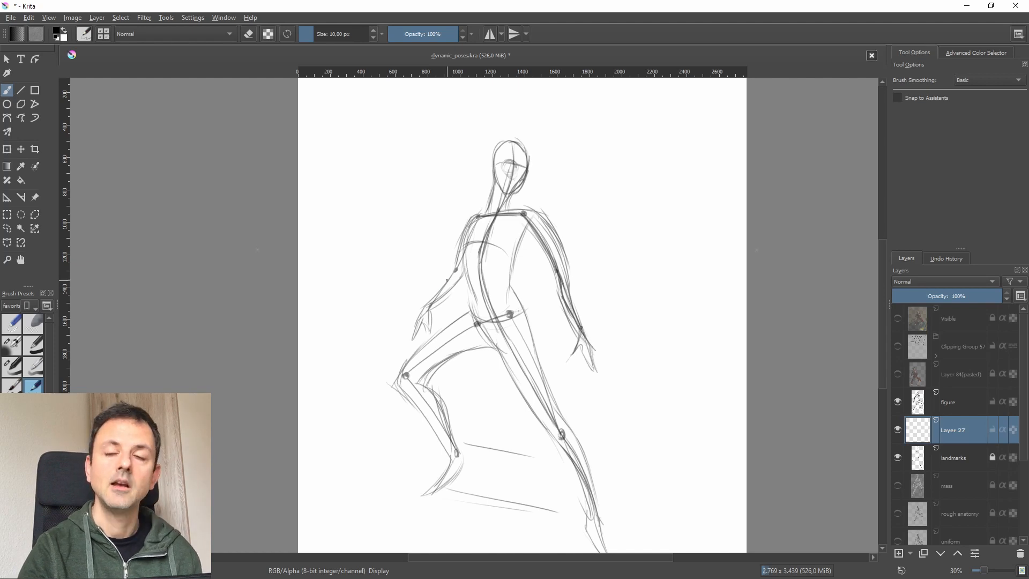
- Block in the arm nearest the bent leg with a boxy upper arm, a circle at the elbow and a tapered forearm
mouse_move(448, 269)
mouse_down()
mouse_move(465, 273)
mouse_move(470, 217)
mouse_move(481, 213)
mouse_up()
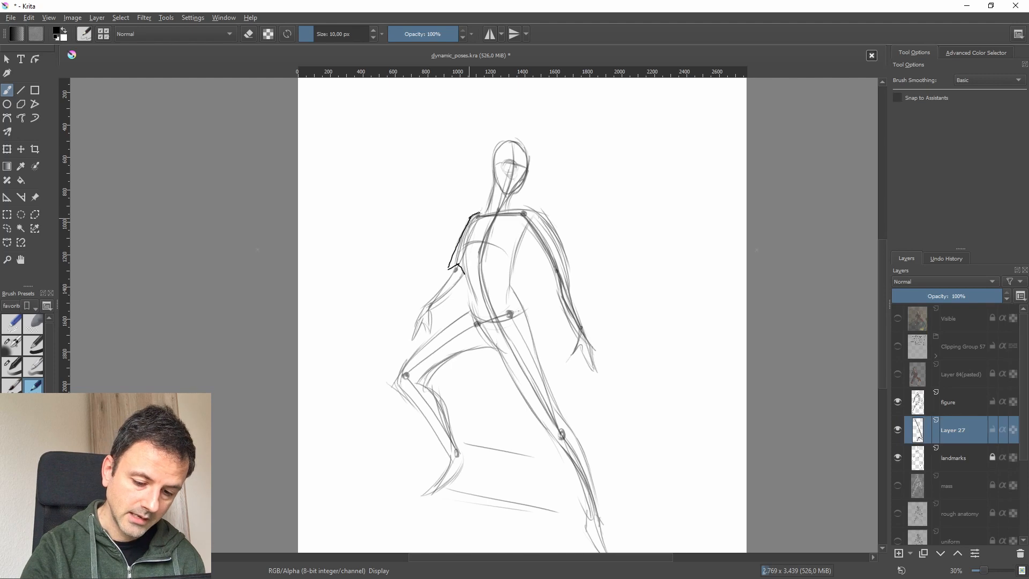
drag(465, 277, 486, 214)
mouse_move(477, 216)
mouse_down()
mouse_move(458, 269)
mouse_move(466, 276)
mouse_move(448, 269)
mouse_move(459, 287)
mouse_move(426, 314)
mouse_up()
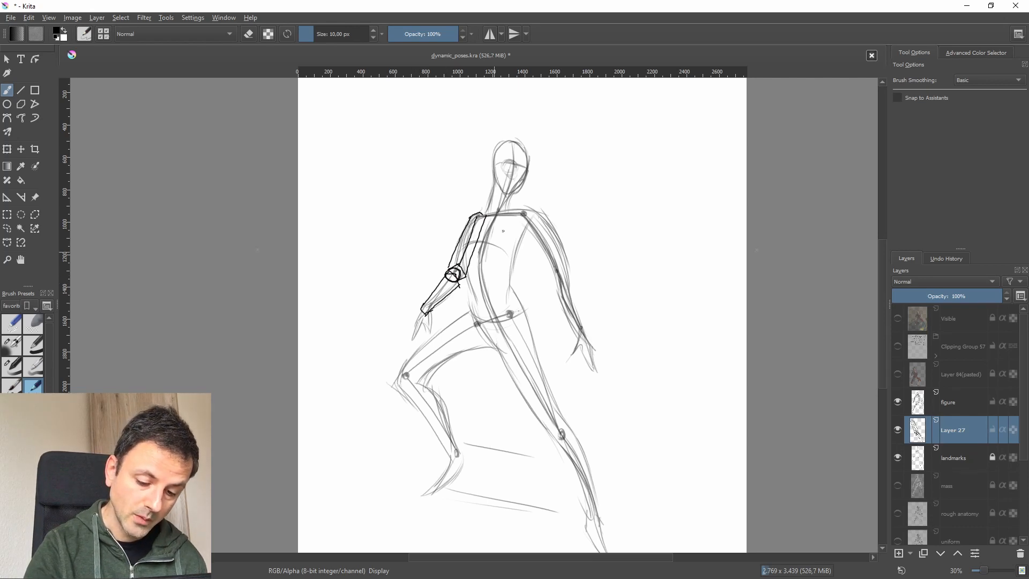
- Draw a two-sided box in perspective around the figure's head
mouse_move(498, 143)
mouse_down()
mouse_move(492, 190)
mouse_move(518, 136)
mouse_move(536, 144)
mouse_move(531, 194)
mouse_up()
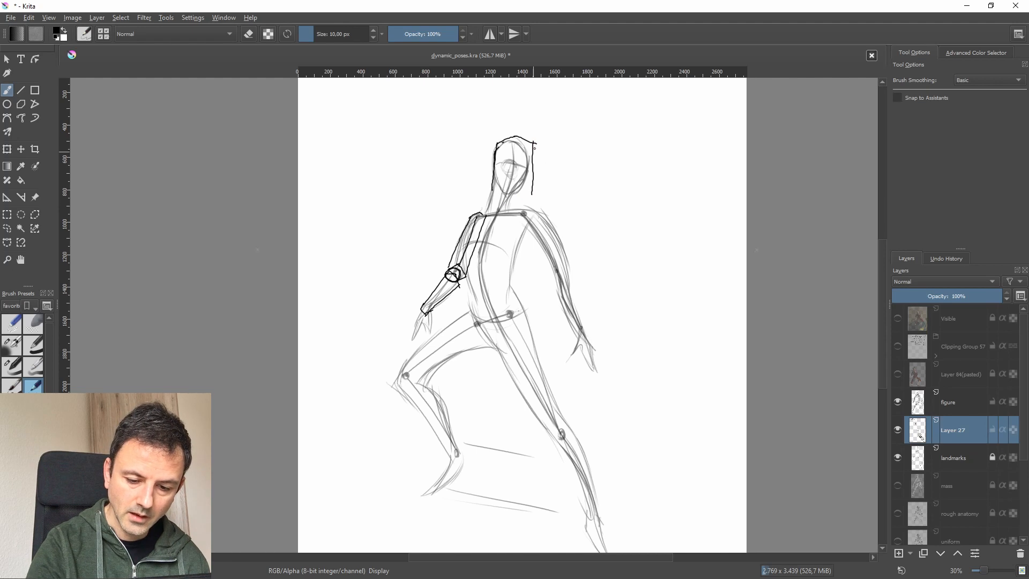
drag(534, 144, 532, 192)
mouse_move(497, 142)
mouse_down()
mouse_move(484, 188)
mouse_move(536, 198)
mouse_move(518, 204)
mouse_move(518, 137)
mouse_move(532, 195)
mouse_up()
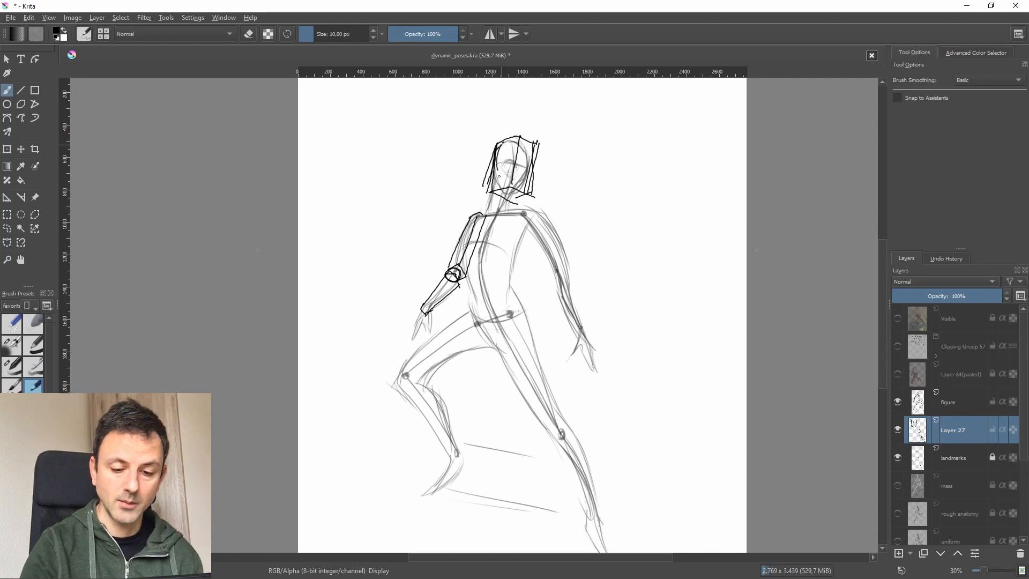
- Block in the straight-leg side's upper arm as a hatched cylinder with contour bands, and draw an arrow pointing down toward the shoulders
mouse_move(519, 221)
mouse_down()
mouse_move(534, 210)
mouse_move(570, 274)
mouse_move(552, 278)
mouse_move(568, 268)
mouse_move(544, 219)
mouse_up()
drag(544, 261, 559, 250)
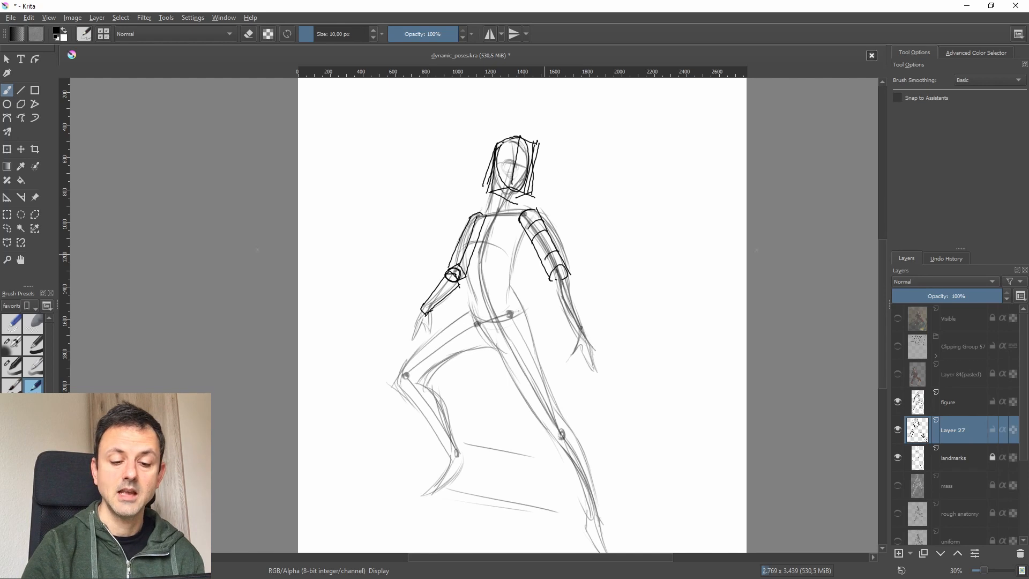
drag(429, 161, 466, 191)
drag(463, 179, 454, 187)
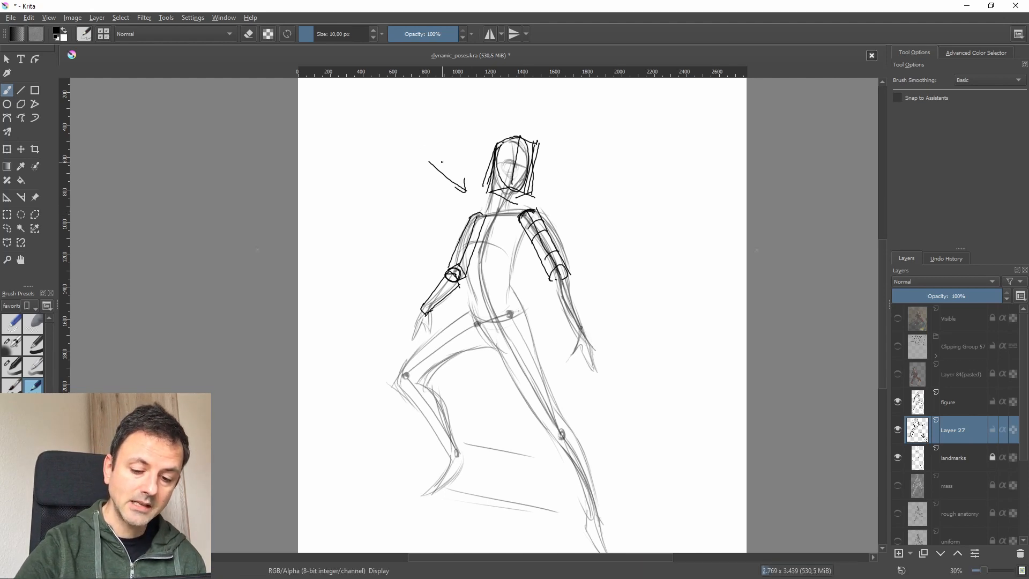
drag(427, 160, 468, 185)
drag(534, 214, 557, 270)
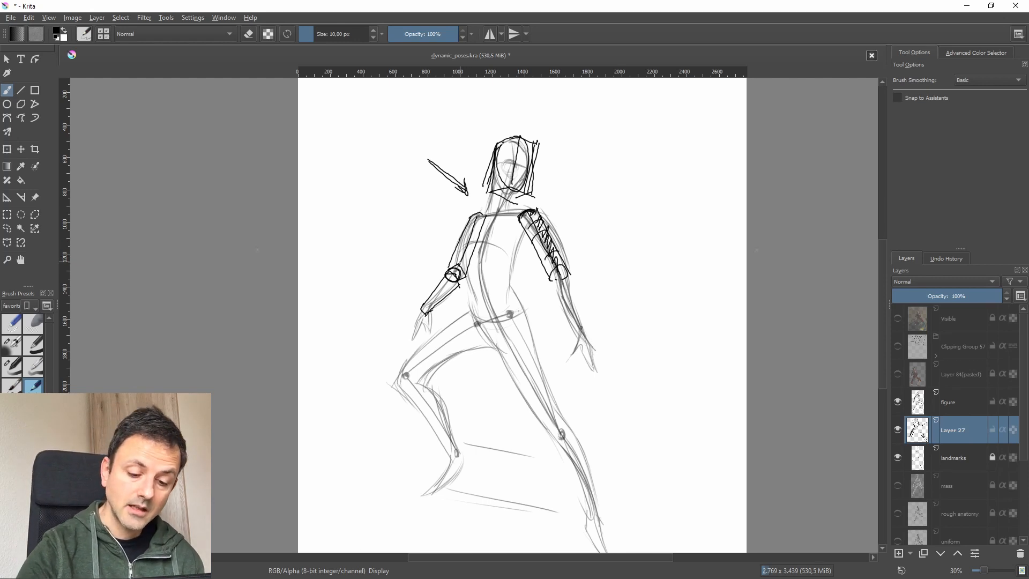
drag(459, 262, 479, 213)
mouse_move(447, 268)
mouse_down()
mouse_move(472, 216)
mouse_move(479, 230)
mouse_move(466, 273)
mouse_up()
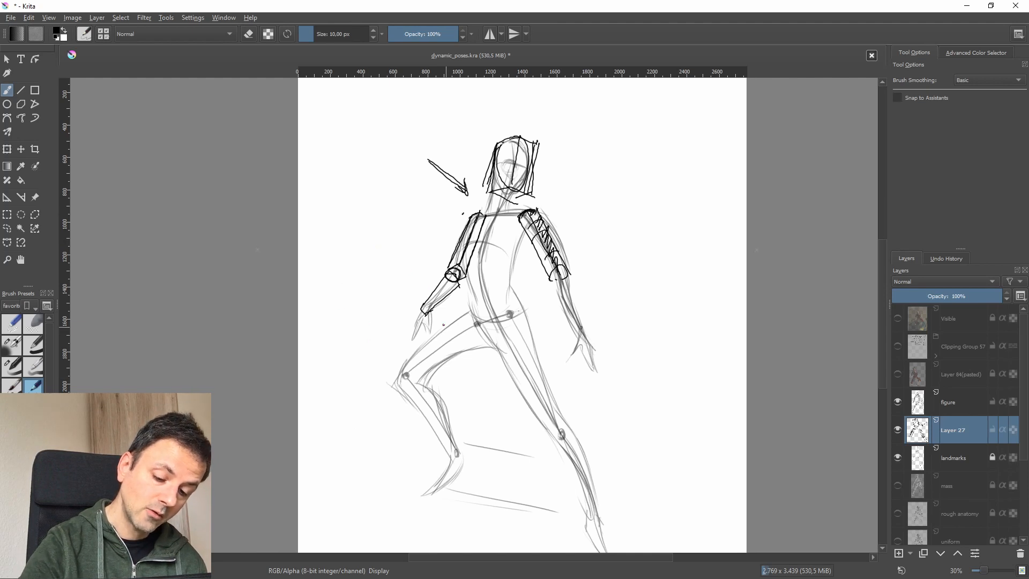
- Draw a small camera icon beside the figure at elbow height with a horizontal arrow showing its viewing direction
drag(334, 287, 368, 294)
mouse_move(321, 263)
mouse_down()
mouse_move(338, 265)
mouse_move(320, 278)
mouse_move(344, 266)
mouse_up()
drag(346, 264, 346, 279)
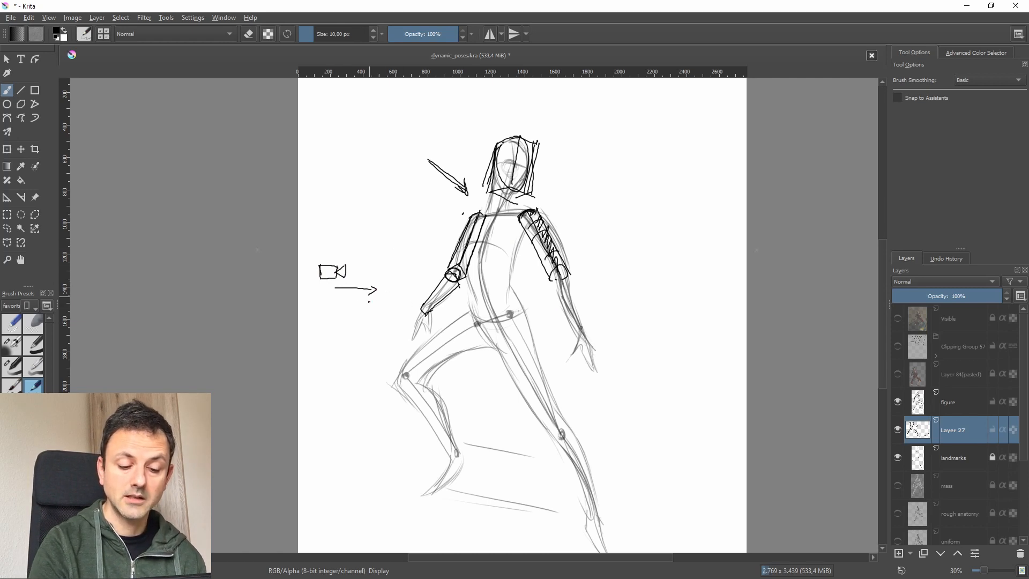
- Draw curved lines leading down from the camera, an upward arrow at the crotch, and a second camera tilted upward near the foot
drag(369, 302, 400, 336)
drag(492, 362, 492, 338)
mouse_move(488, 343)
mouse_down()
mouse_move(493, 336)
mouse_move(497, 348)
mouse_up()
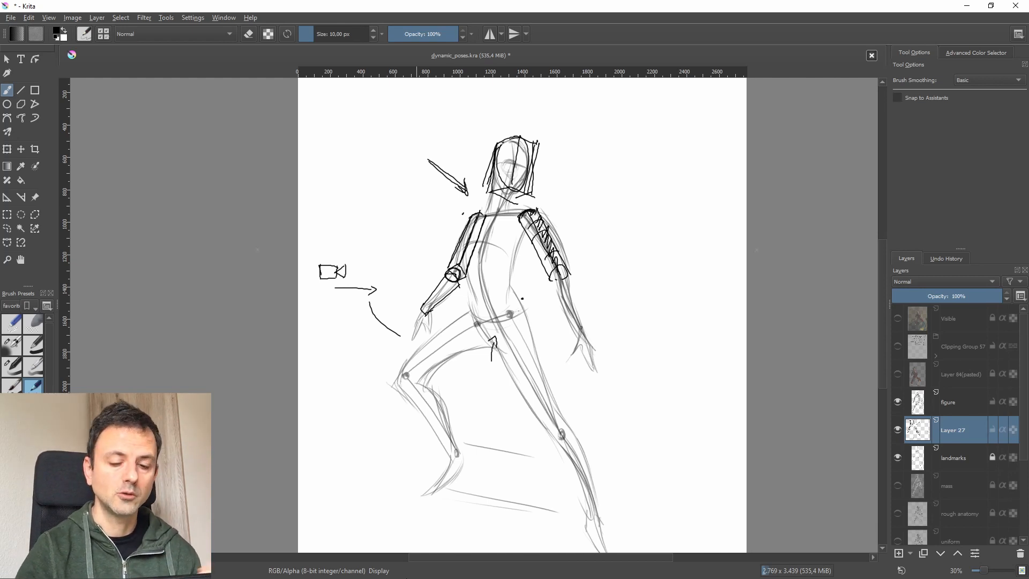
drag(333, 295, 362, 370)
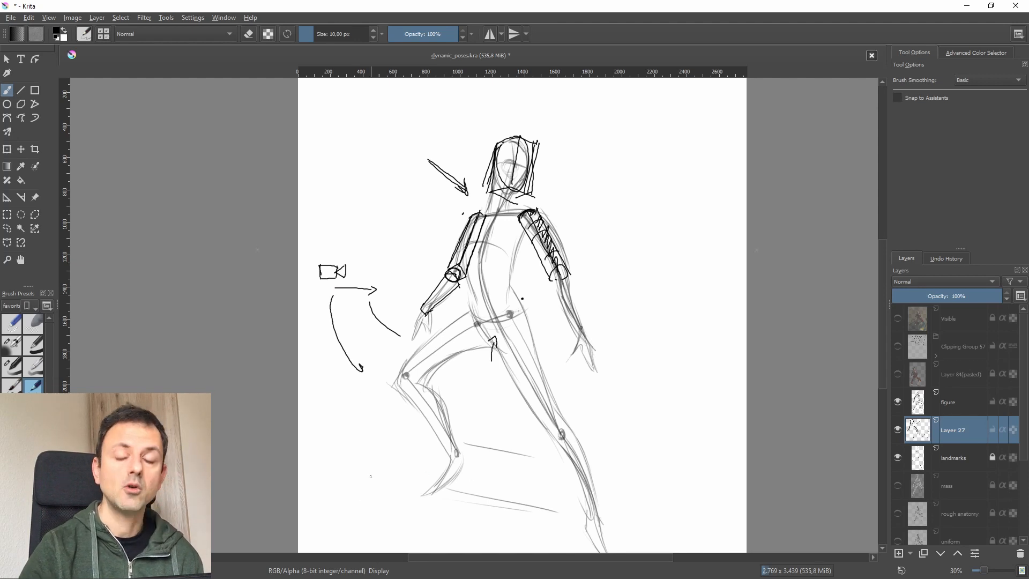
mouse_move(366, 480)
mouse_down()
mouse_move(391, 468)
mouse_move(397, 492)
mouse_move(387, 455)
mouse_move(394, 467)
mouse_up()
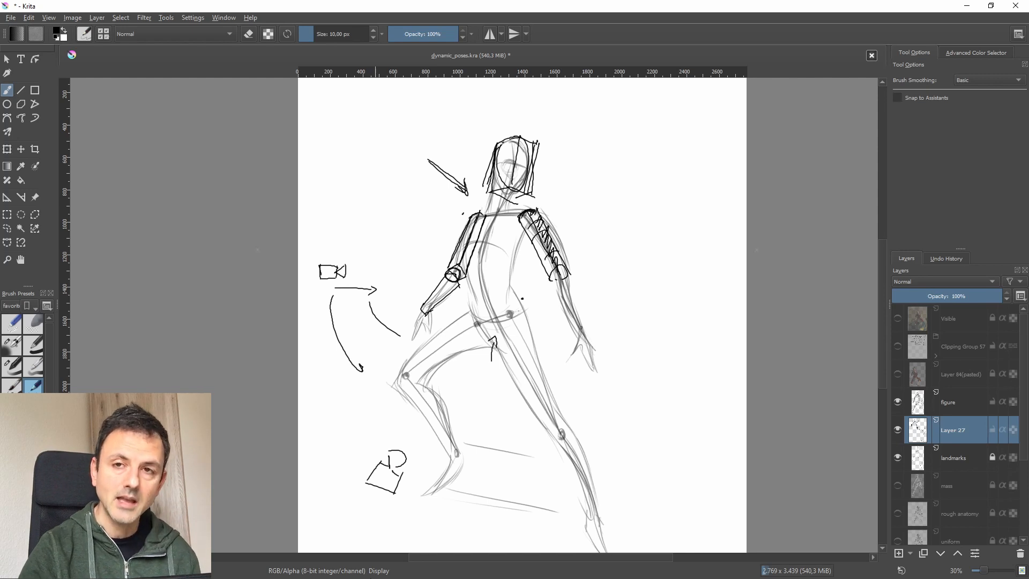
- Block in the bent leg with a boxy thigh, a faceted knee, a straight-sided shin and a box at the ankle
drag(400, 366, 415, 376)
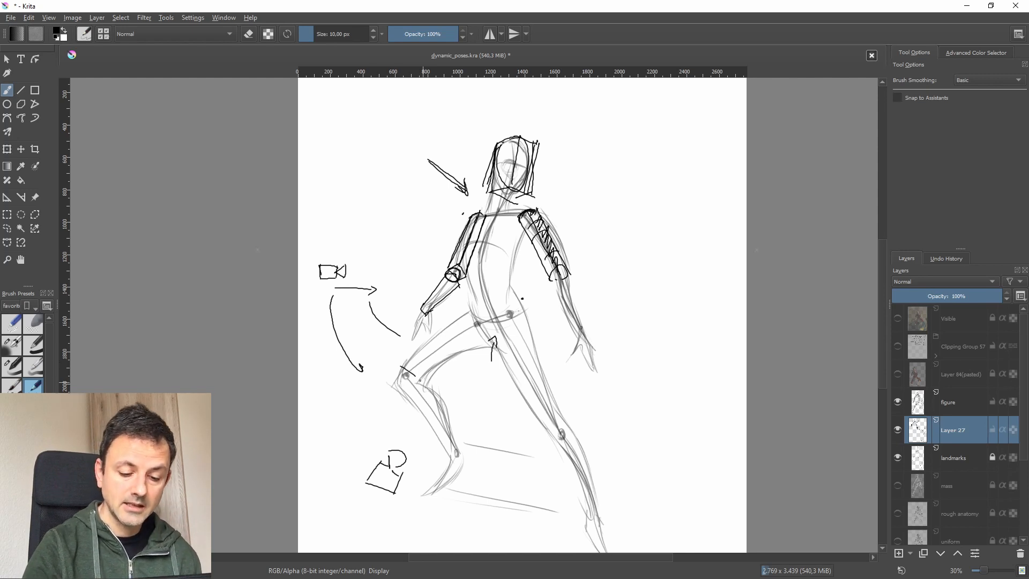
drag(471, 308, 396, 364)
drag(475, 332, 422, 387)
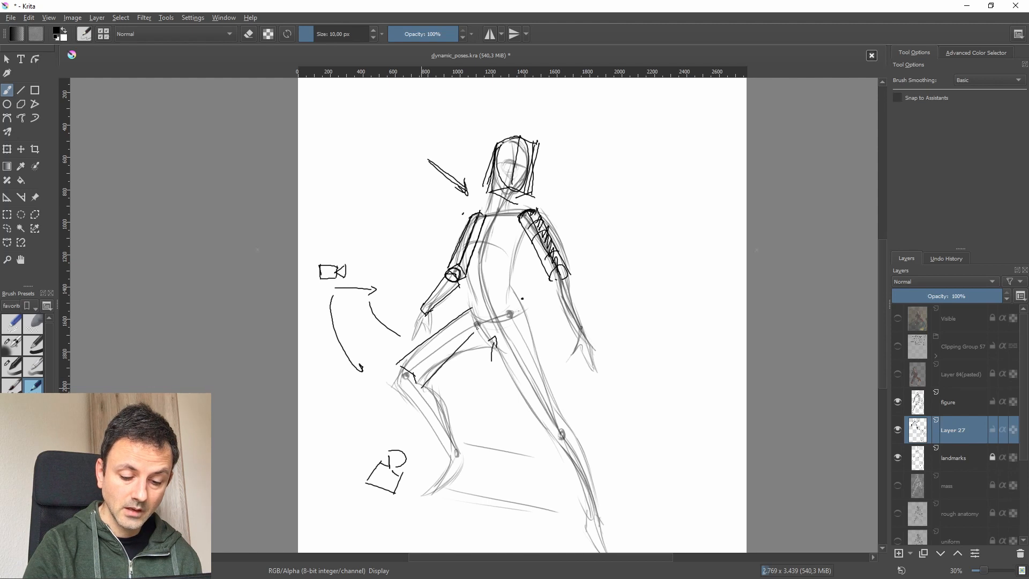
mouse_move(443, 344)
mouse_down()
mouse_move(393, 377)
mouse_move(416, 381)
mouse_move(462, 432)
mouse_up()
mouse_move(397, 380)
mouse_down()
mouse_move(420, 384)
mouse_move(434, 459)
mouse_move(470, 430)
mouse_move(456, 448)
mouse_up()
drag(434, 452, 465, 449)
drag(415, 387, 447, 435)
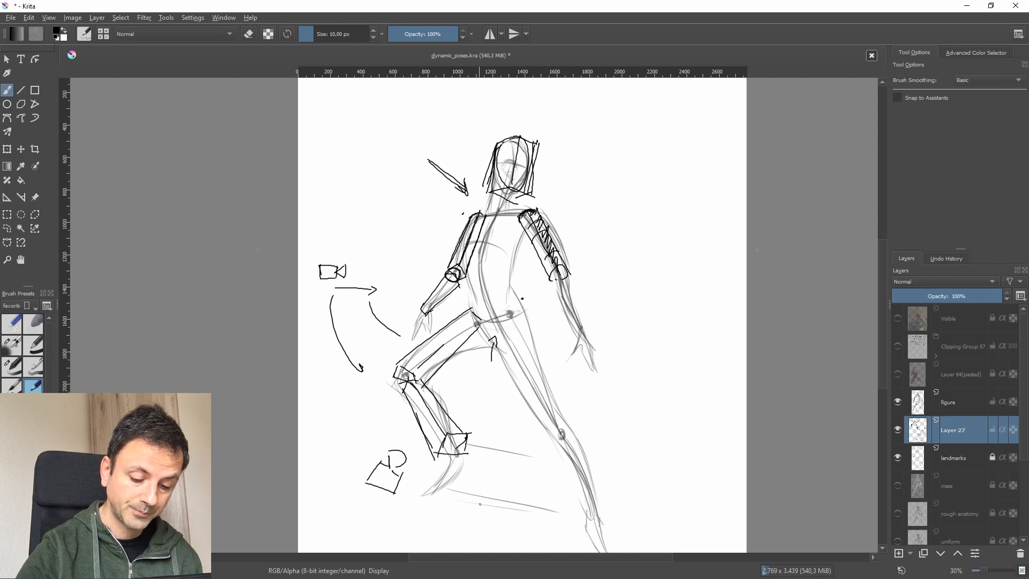
- Block in the straight leg's thigh as a long box from the hip, closed off with an angular knee
drag(495, 334, 529, 447)
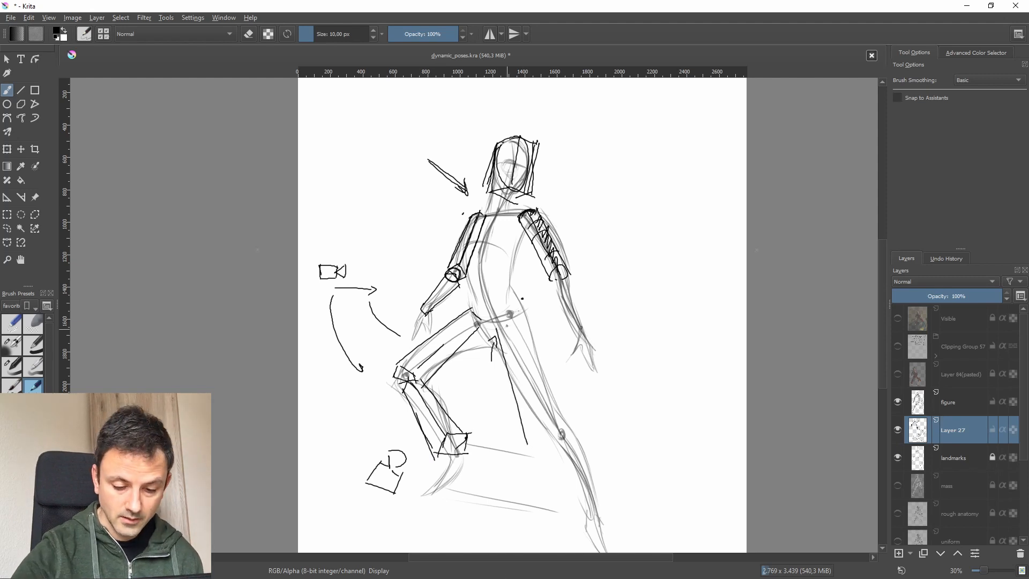
drag(505, 320, 568, 413)
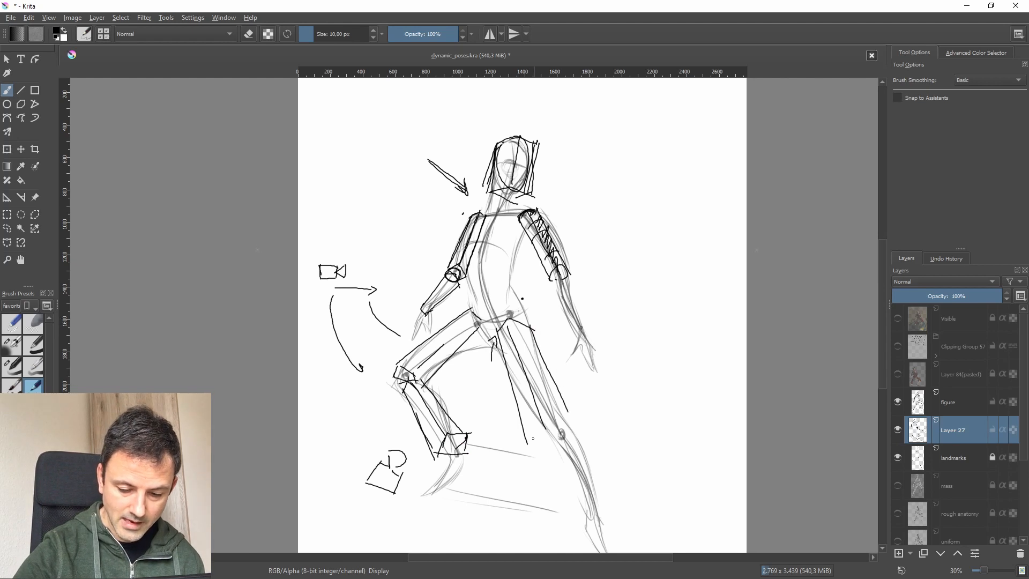
mouse_move(530, 442)
mouse_down()
mouse_move(544, 426)
mouse_move(579, 426)
mouse_up()
drag(574, 413, 561, 445)
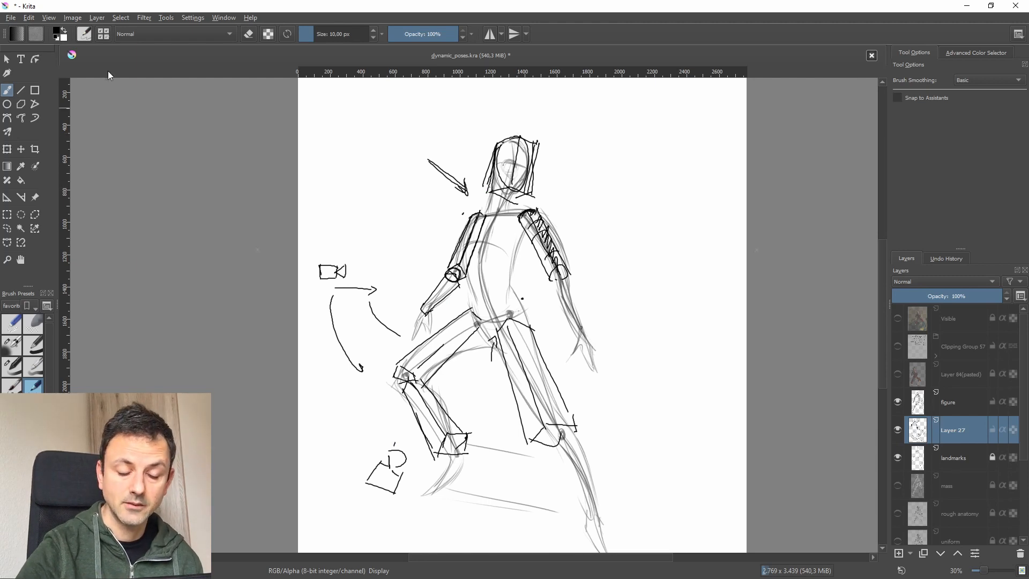
- Set the brush colour to red #ff0000 and draw a two-sided box with slanted contour lines inside the head
click(56, 33)
click(474, 198)
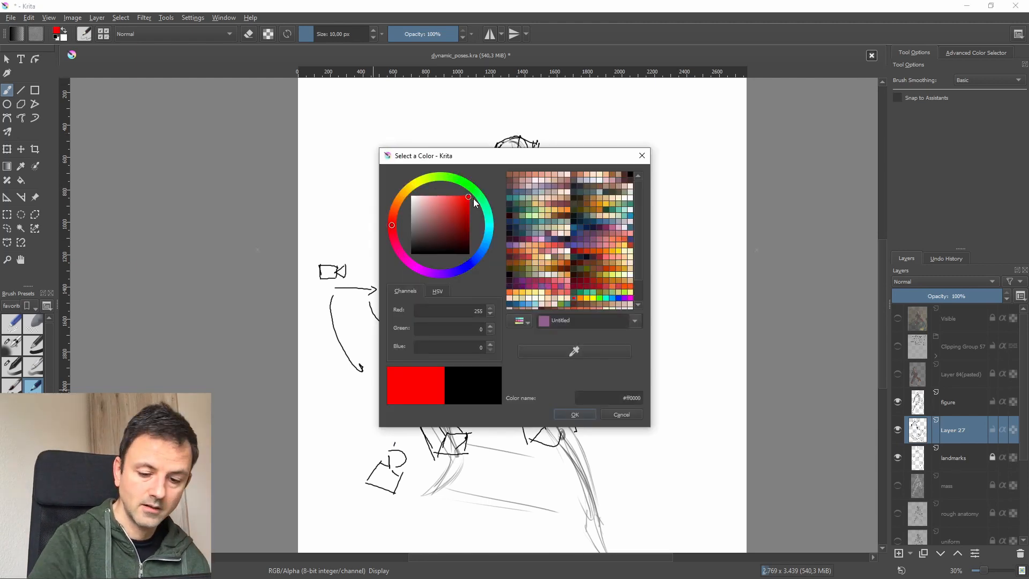
click(575, 414)
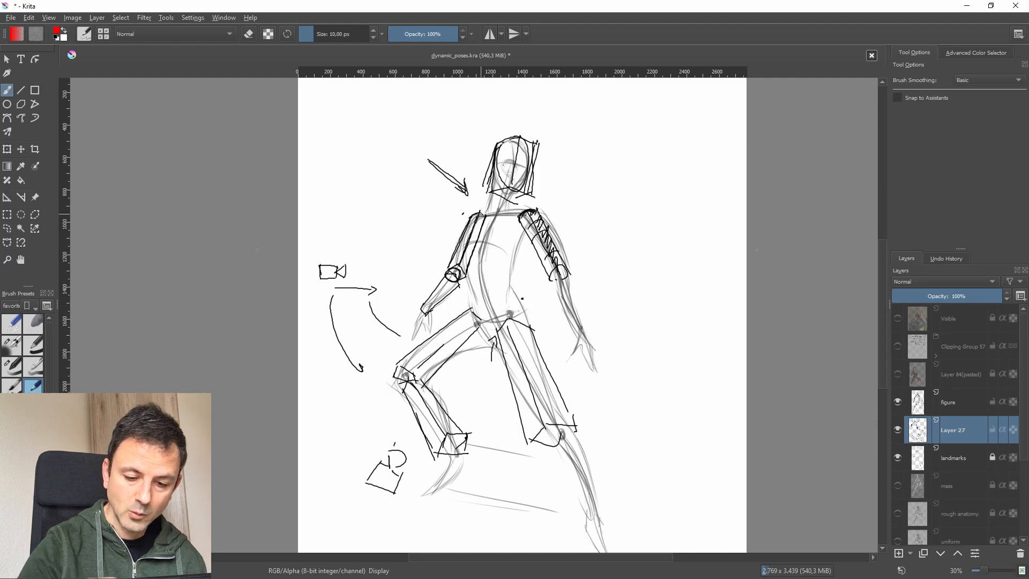
mouse_move(497, 188)
mouse_down()
mouse_move(517, 142)
mouse_move(530, 148)
mouse_move(527, 188)
mouse_up()
mouse_move(517, 143)
mouse_down()
mouse_move(512, 178)
mouse_move(493, 199)
mouse_move(519, 189)
mouse_up()
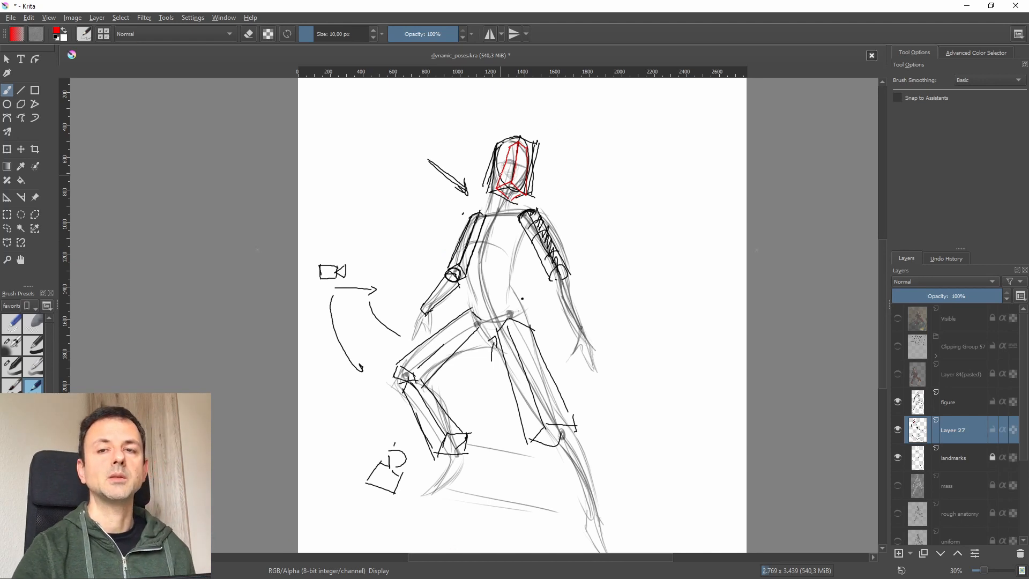
mouse_move(502, 176)
mouse_down()
mouse_move(525, 182)
mouse_move(516, 155)
mouse_up()
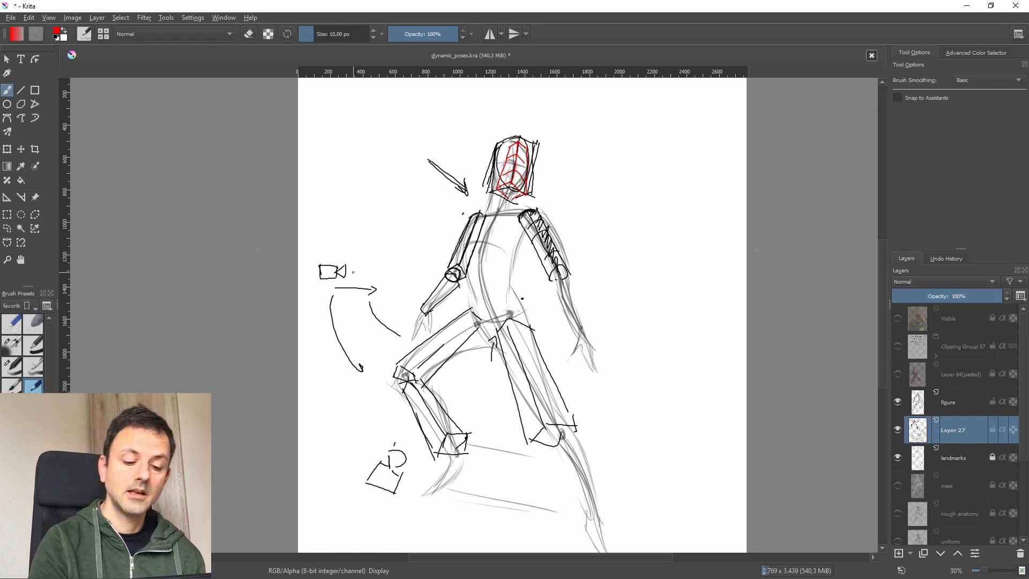
- Mark viewing directions in red from both cameras and add a red arrow pointing down above the head
drag(351, 273, 367, 278)
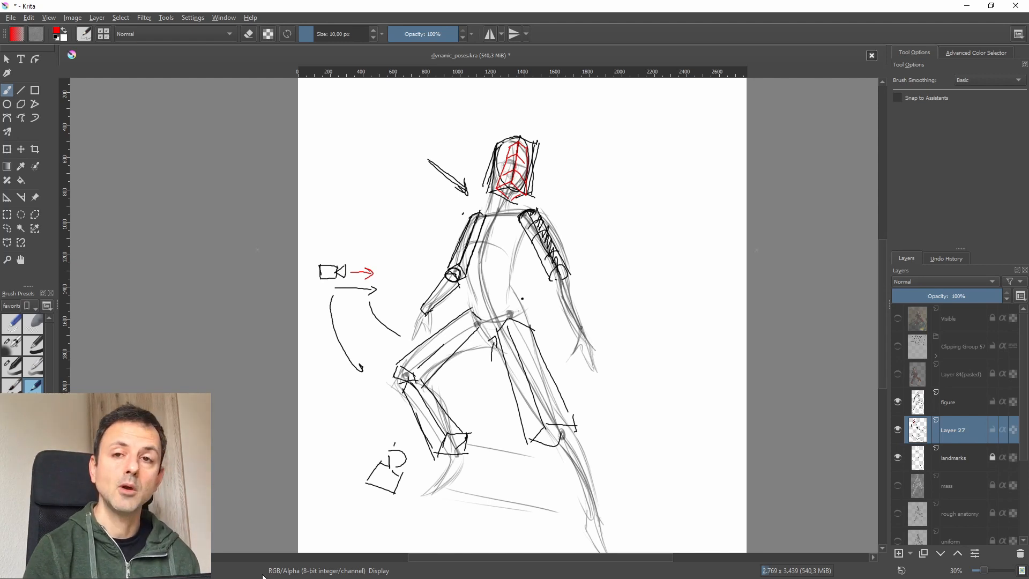
mouse_move(418, 423)
mouse_down()
mouse_move(404, 449)
mouse_move(417, 427)
mouse_up()
drag(522, 90, 529, 113)
drag(534, 103, 529, 112)
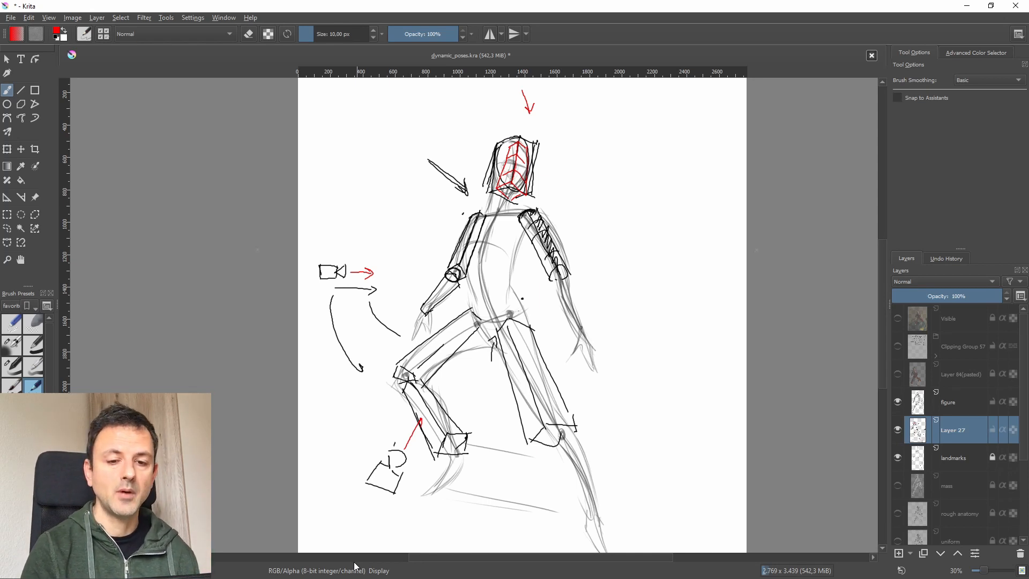
mouse_move(367, 268)
mouse_down()
mouse_move(366, 282)
mouse_move(376, 273)
mouse_up()
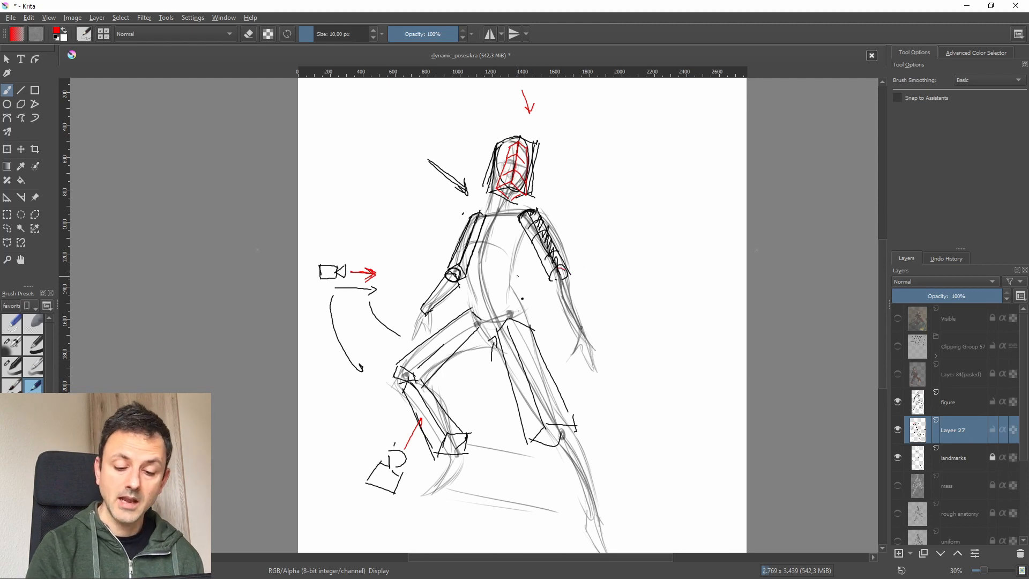
- Draw a red front-view stick mannequin beside the figure with an oval head, straight arms, triangular torso and hips, and two legs
drag(596, 206, 599, 339)
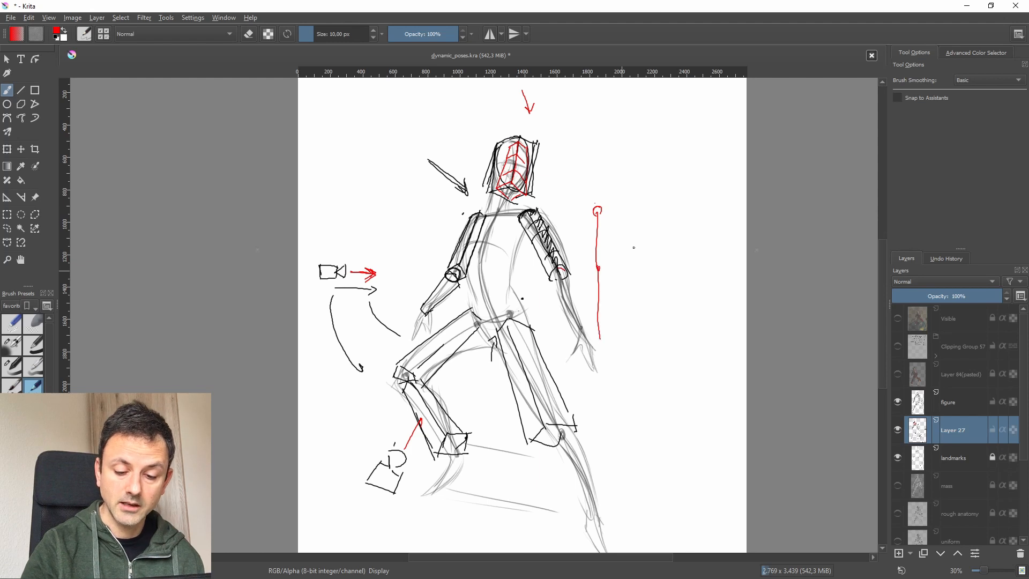
drag(680, 205, 681, 332)
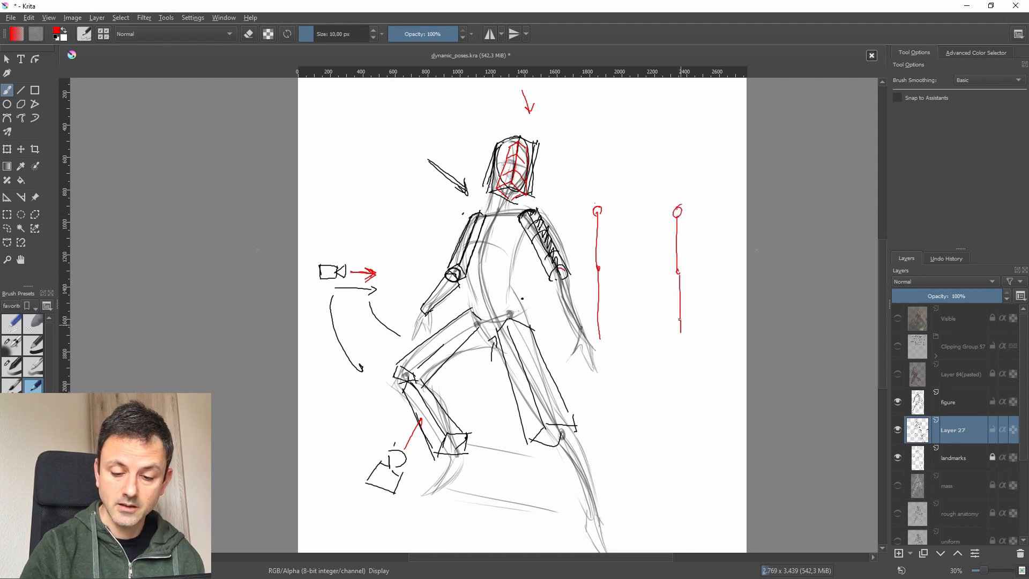
drag(608, 209, 673, 204)
drag(608, 215, 633, 279)
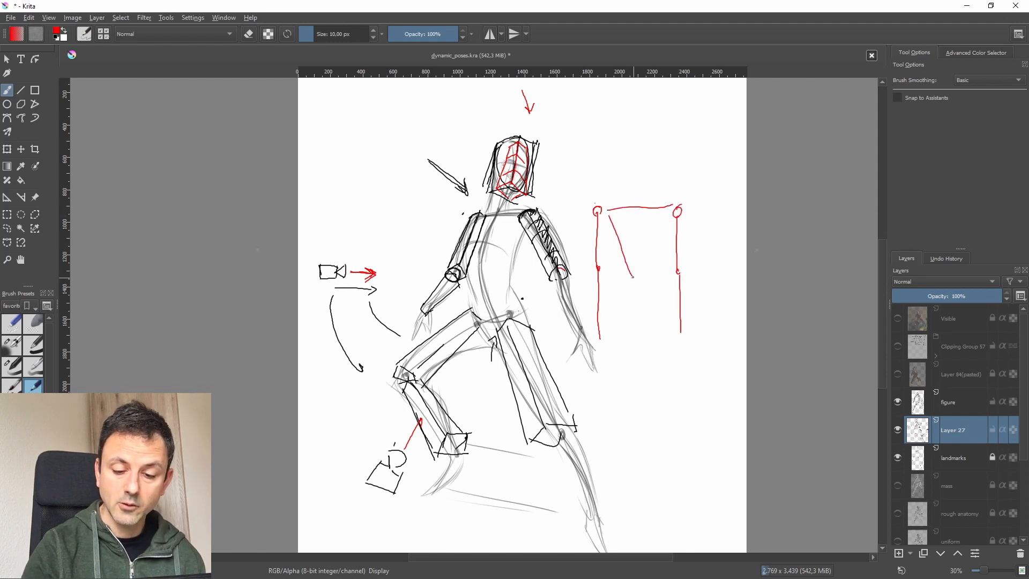
mouse_move(659, 208)
mouse_down()
mouse_move(642, 285)
mouse_move(646, 277)
mouse_up()
mouse_move(616, 335)
mouse_down()
mouse_move(632, 281)
mouse_move(608, 339)
mouse_move(620, 427)
mouse_move(655, 406)
mouse_up()
mouse_move(666, 316)
mouse_down()
mouse_move(653, 421)
mouse_move(619, 487)
mouse_up()
drag(653, 408, 656, 470)
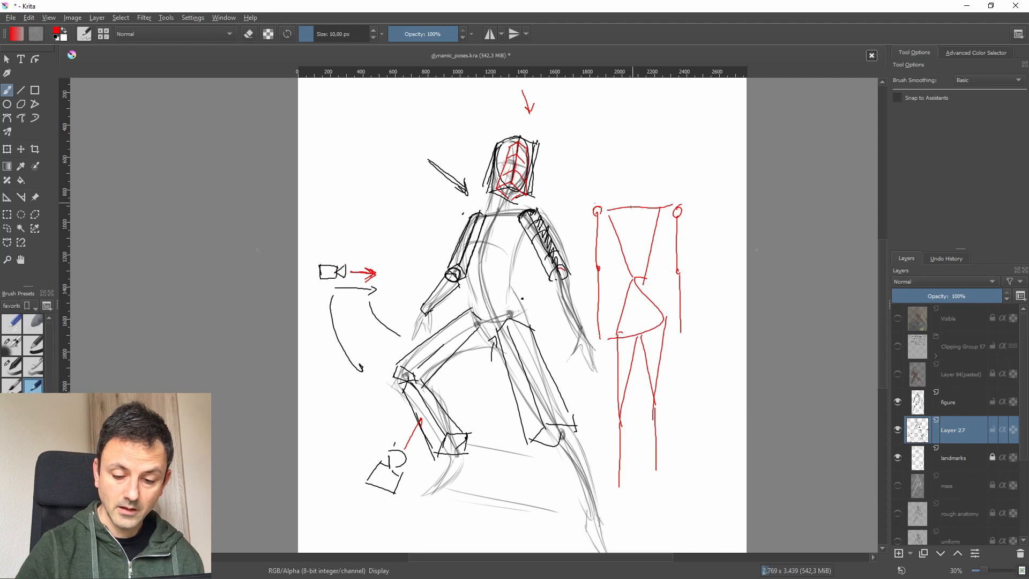
mouse_move(628, 162)
mouse_down()
mouse_move(620, 187)
mouse_move(631, 163)
mouse_up()
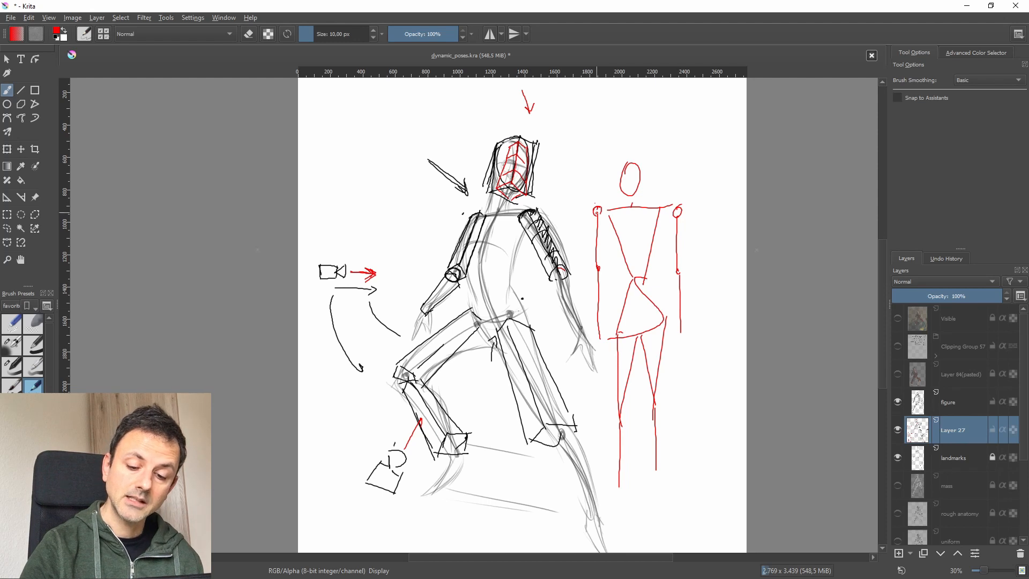
- Add swung-out arm positions and rotation arrows at the mannequin's shoulders, and hatch over the red box on the figure's head
mouse_move(658, 208)
mouse_down()
mouse_move(631, 222)
mouse_move(643, 226)
mouse_move(601, 218)
mouse_move(569, 258)
mouse_up()
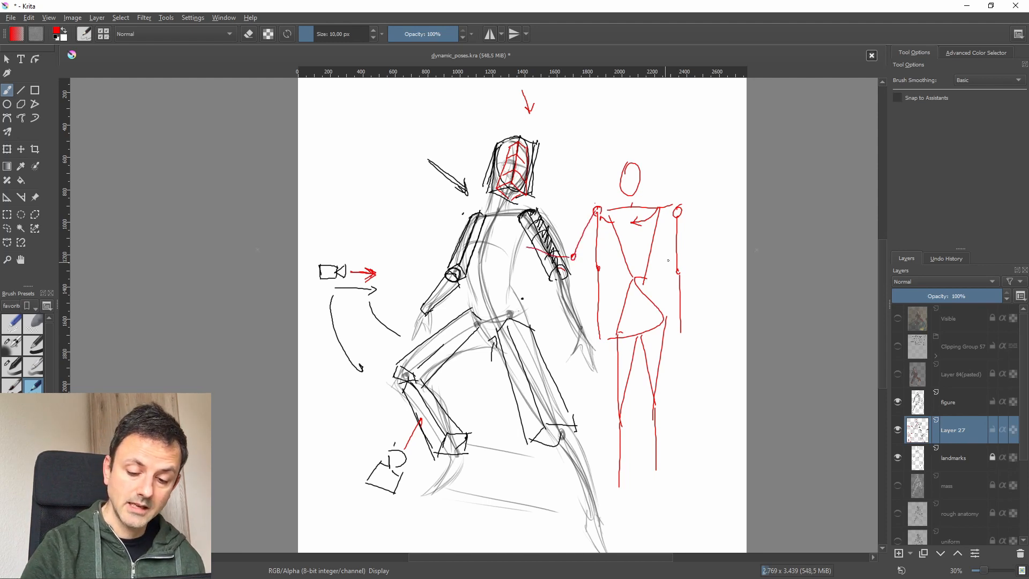
drag(679, 215, 698, 278)
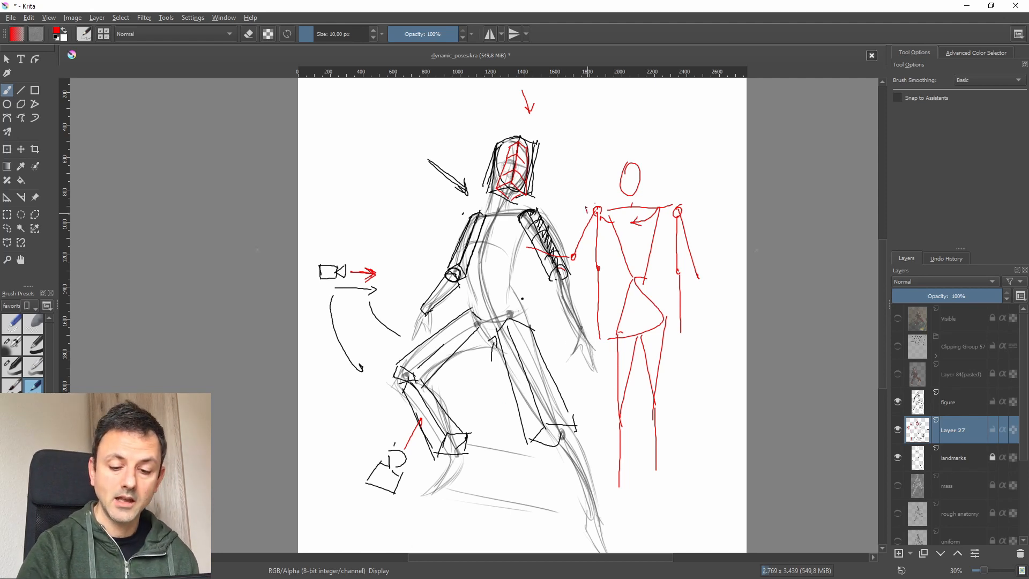
drag(588, 210, 593, 203)
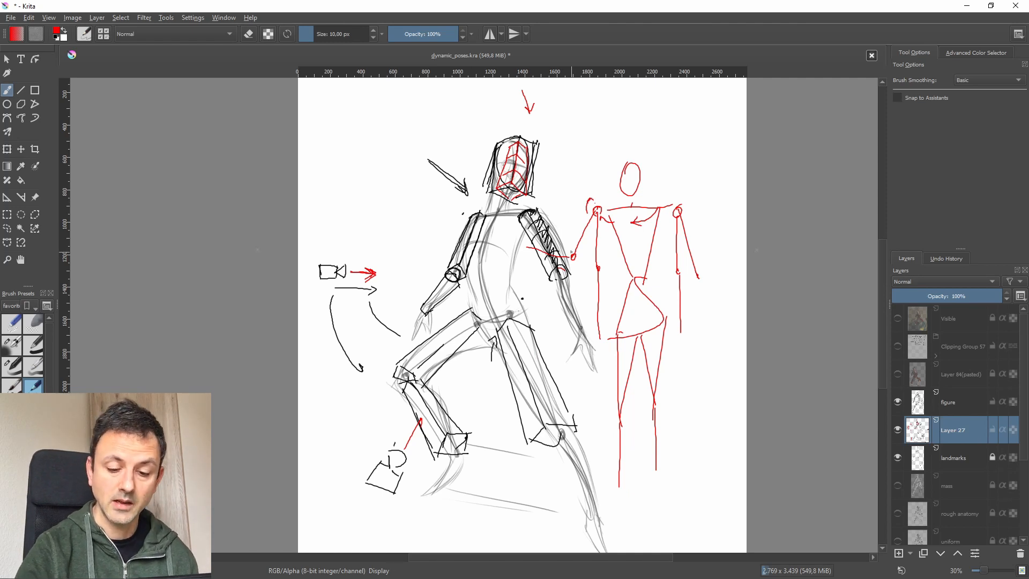
drag(597, 212, 573, 256)
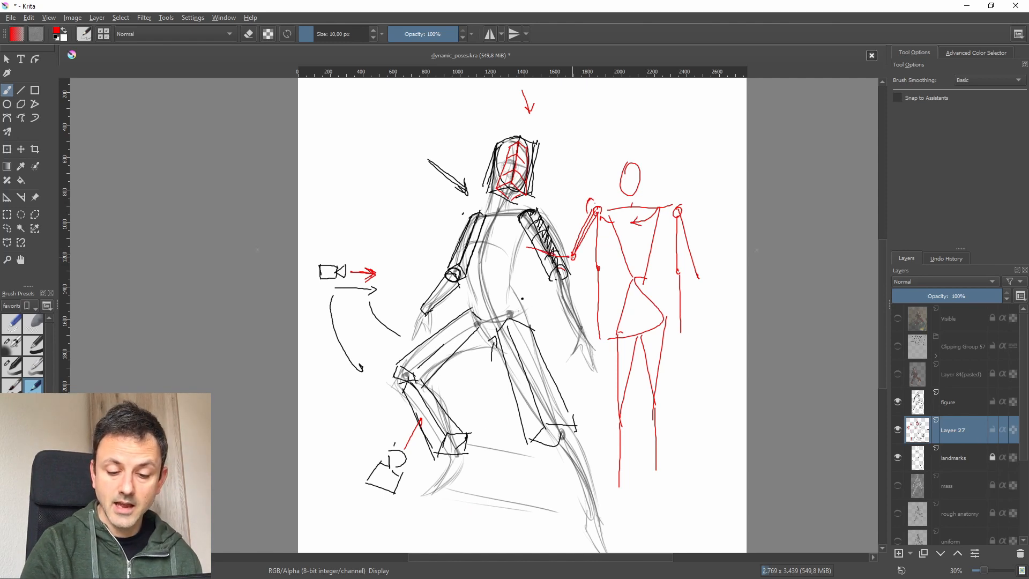
drag(573, 256, 562, 301)
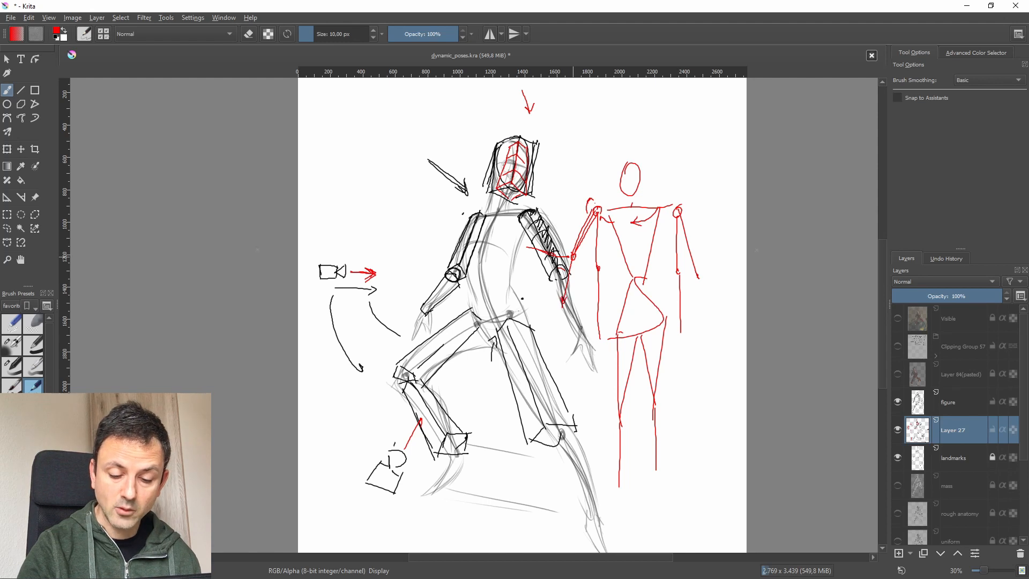
mouse_move(571, 256)
mouse_down()
mouse_move(555, 301)
mouse_move(574, 274)
mouse_move(569, 301)
mouse_up()
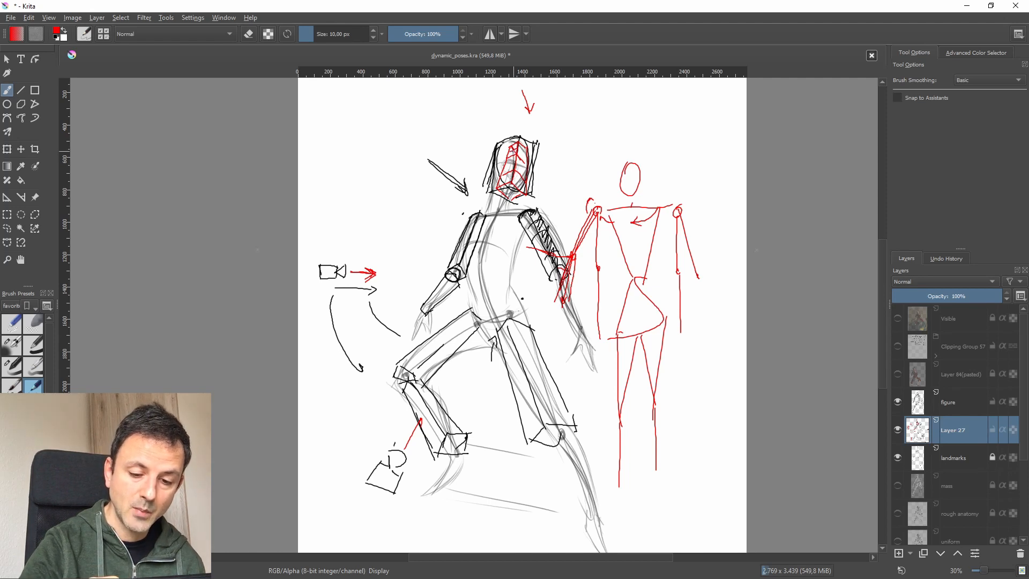
mouse_move(513, 157)
mouse_down()
mouse_move(506, 165)
mouse_move(525, 174)
mouse_up()
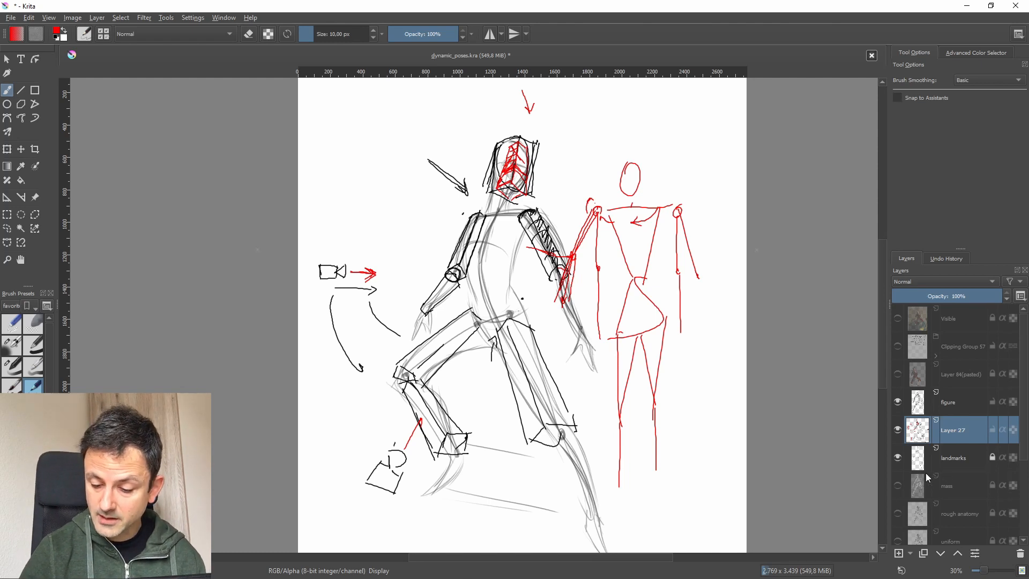
- Hide Layer 27 and the landmarks layer, then show and select the mass layer
click(898, 430)
click(898, 458)
click(898, 485)
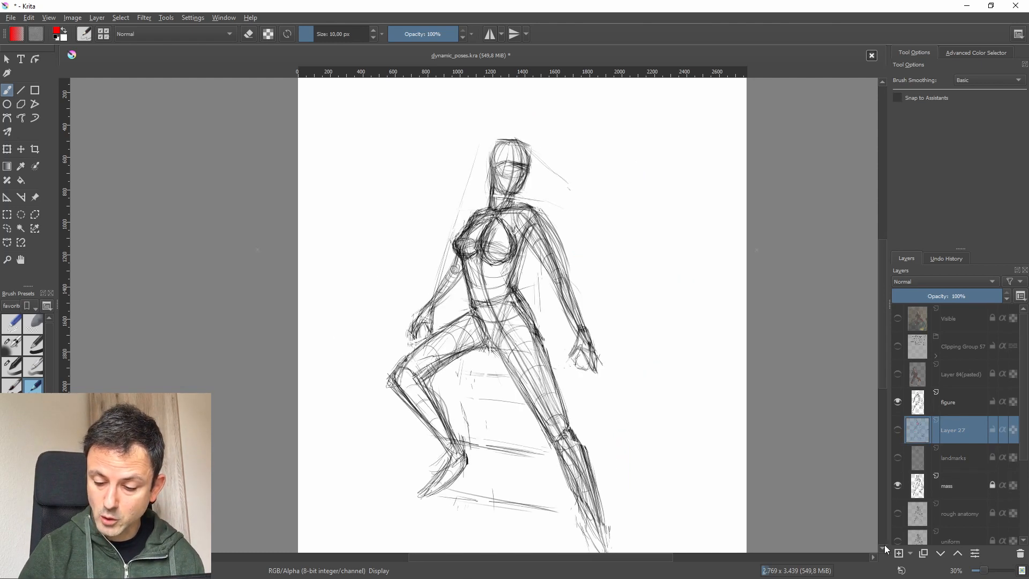
click(945, 486)
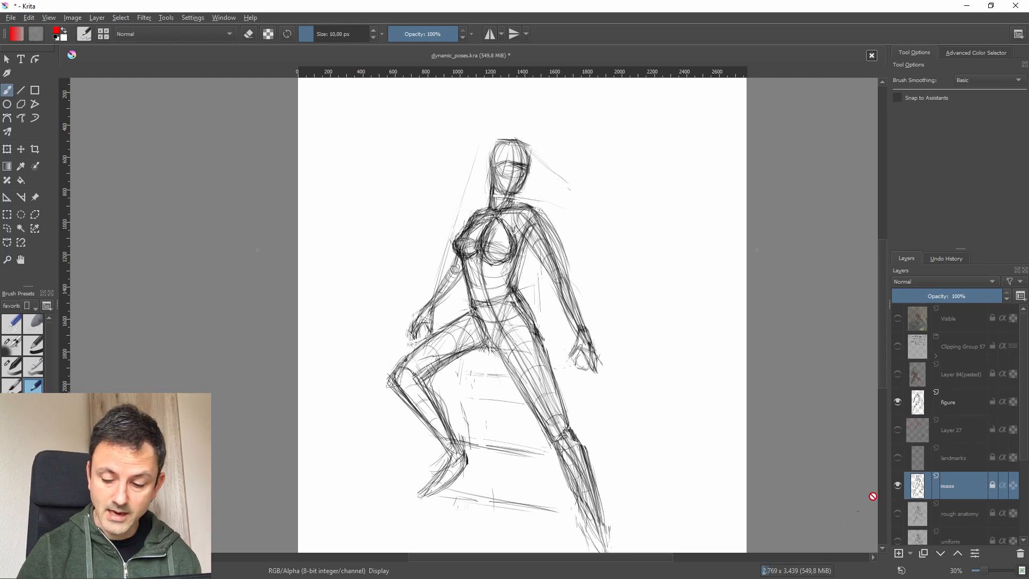
- Delete Layer 27 and add a new paint layer directly above the mass layer
click(953, 429)
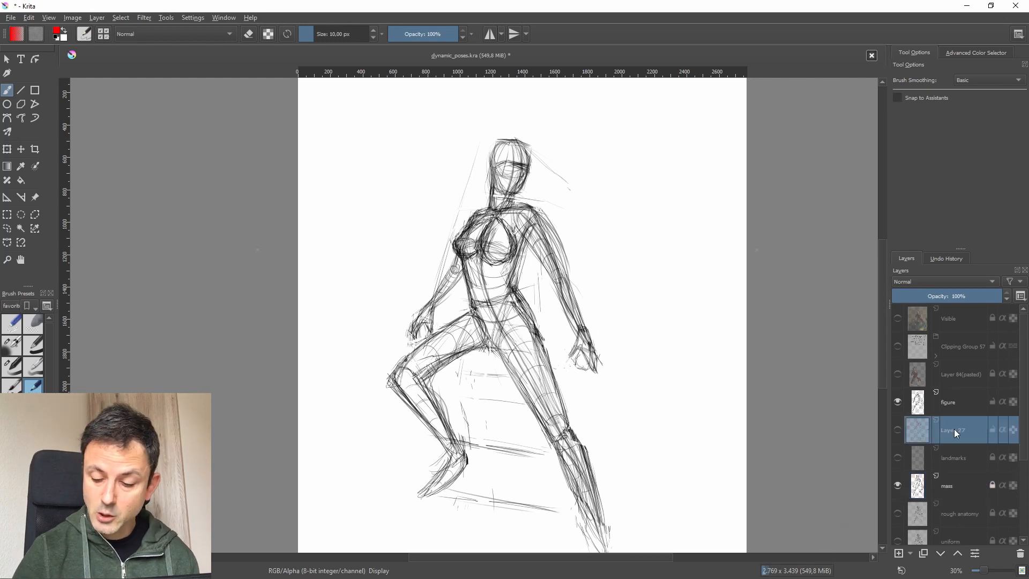
click(1020, 553)
click(940, 461)
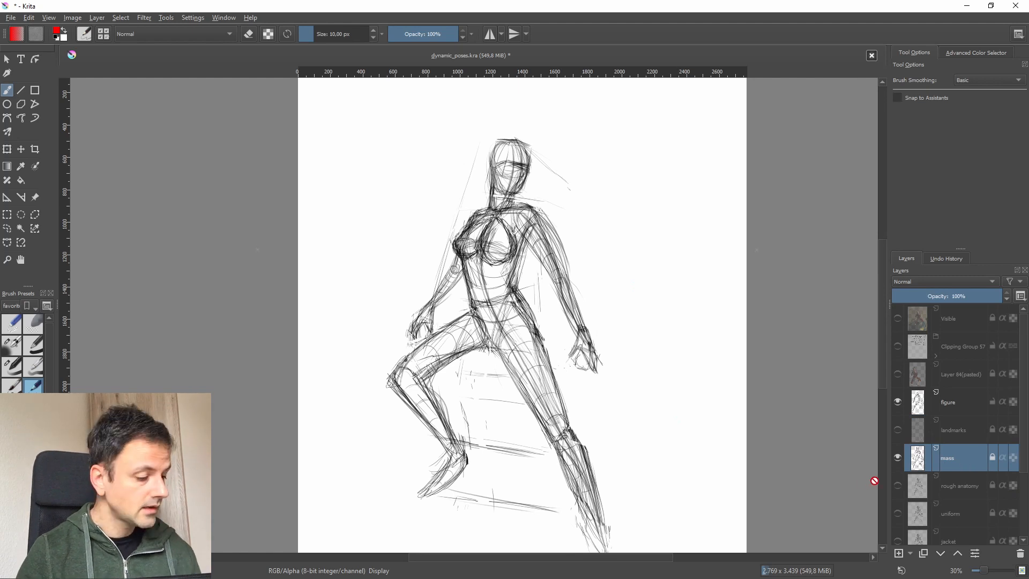
key(Insert)
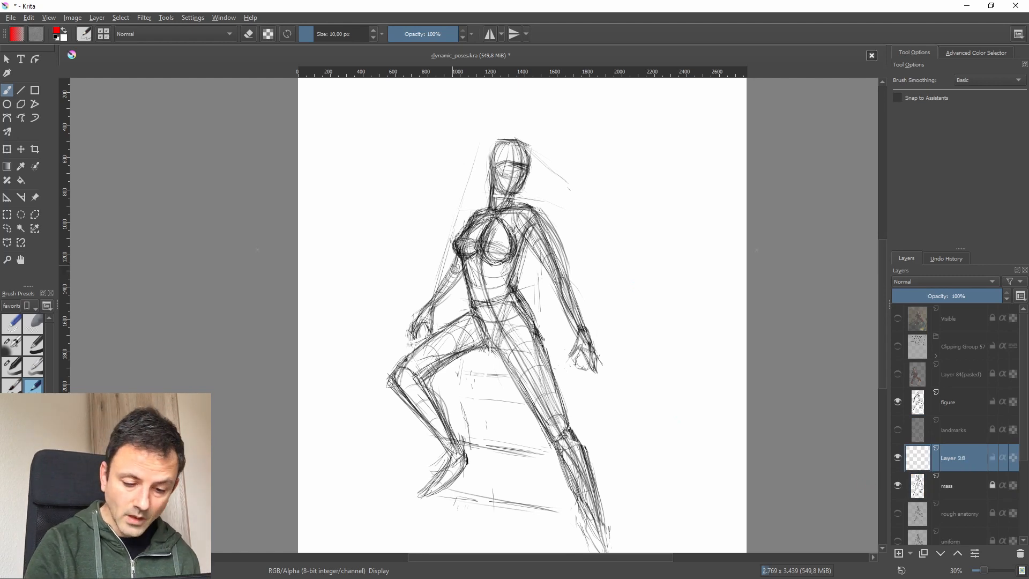
- Draw red cylinder contours over the bent arm's forearm, the other upper arm and the raised thigh, plus a curved line across the chest
mouse_move(452, 266)
mouse_down()
mouse_move(461, 271)
mouse_move(430, 298)
mouse_move(439, 306)
mouse_move(444, 282)
mouse_move(434, 298)
mouse_up()
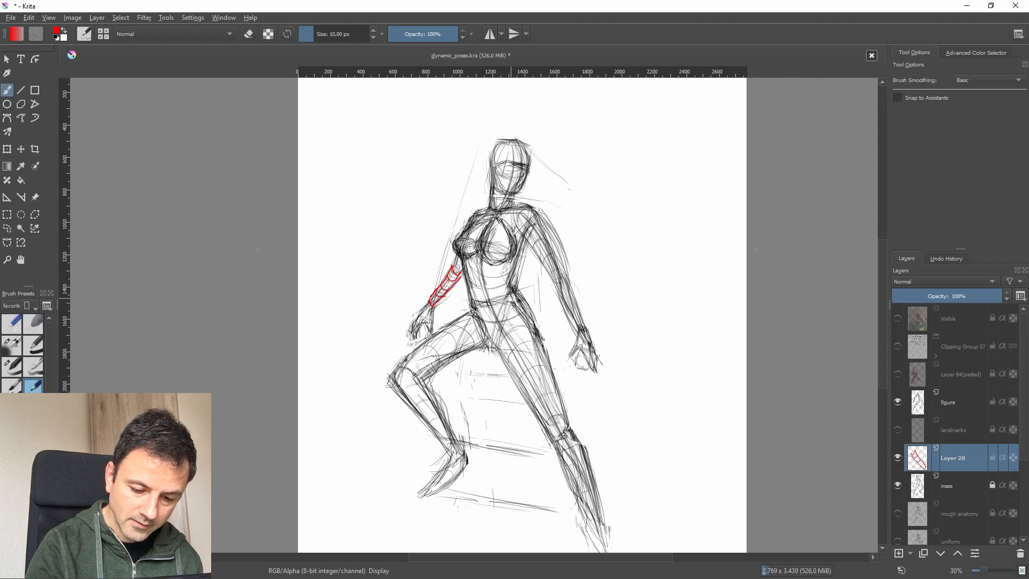
mouse_move(519, 229)
mouse_down()
mouse_move(538, 212)
mouse_move(562, 277)
mouse_up()
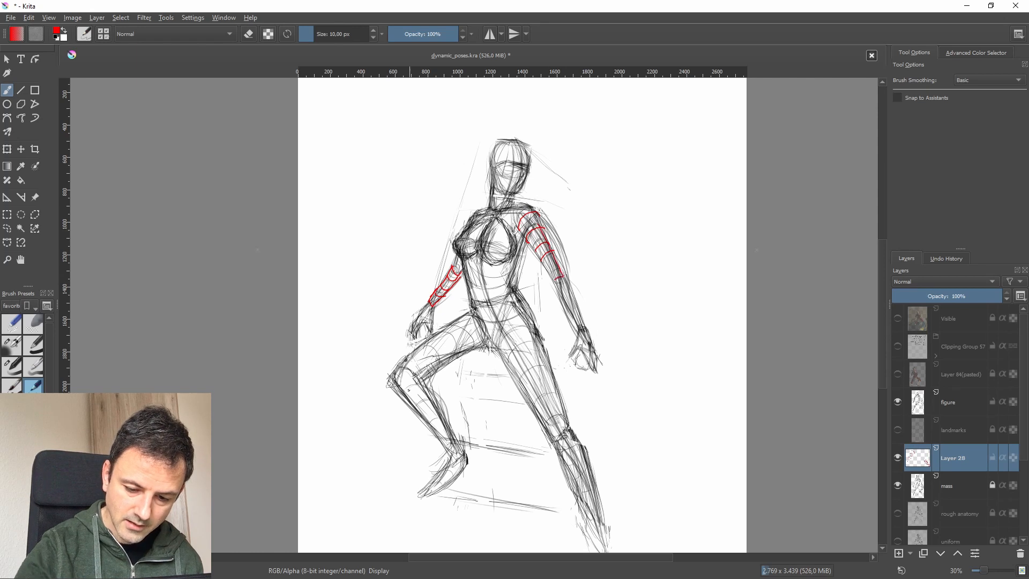
mouse_move(402, 367)
mouse_down()
mouse_move(412, 365)
mouse_move(419, 386)
mouse_move(471, 316)
mouse_move(450, 366)
mouse_move(417, 381)
mouse_up()
drag(450, 328, 456, 367)
drag(426, 348, 447, 369)
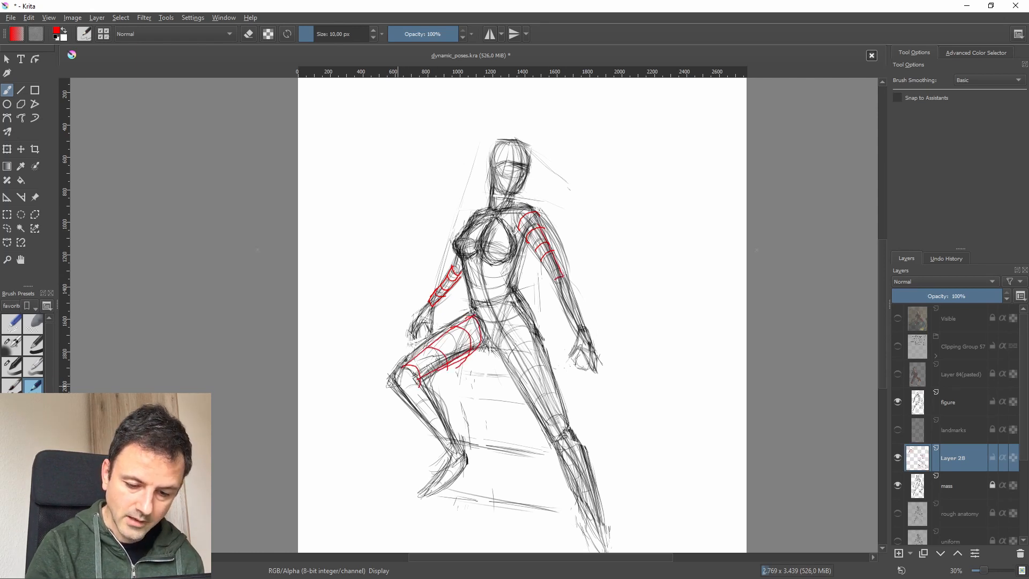
mouse_move(458, 248)
mouse_down()
mouse_move(481, 239)
mouse_move(509, 247)
mouse_up()
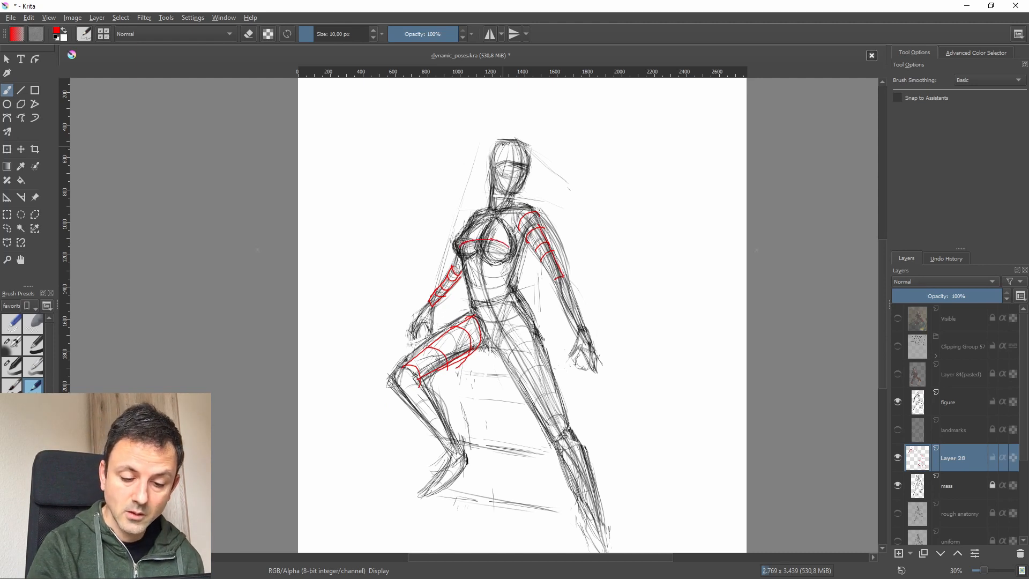
- Sketch red guide lines beside the head, from shoulder to chest and along the outer upper arm, and circle a spot on the chest line
drag(538, 143, 531, 193)
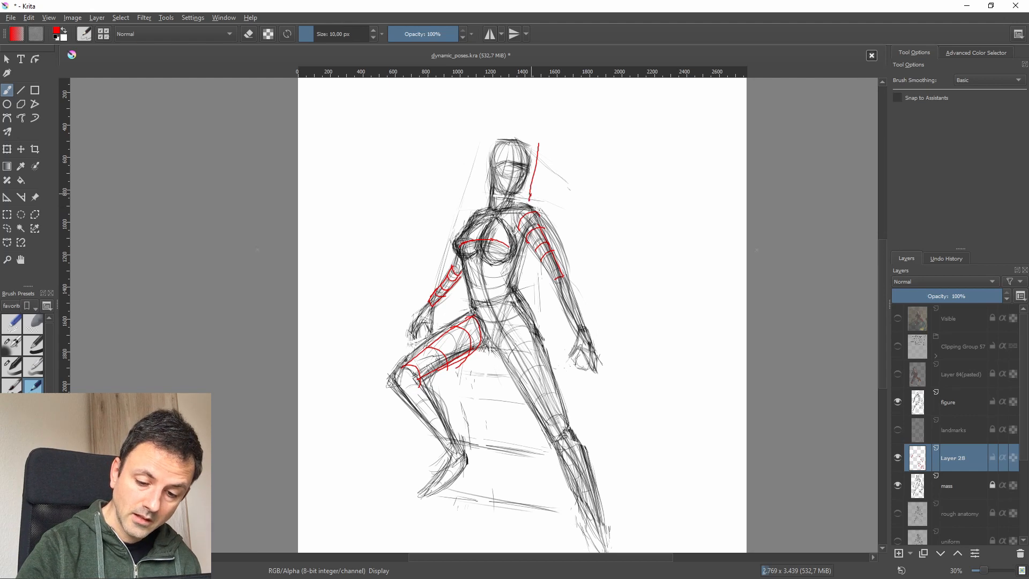
drag(529, 199, 511, 240)
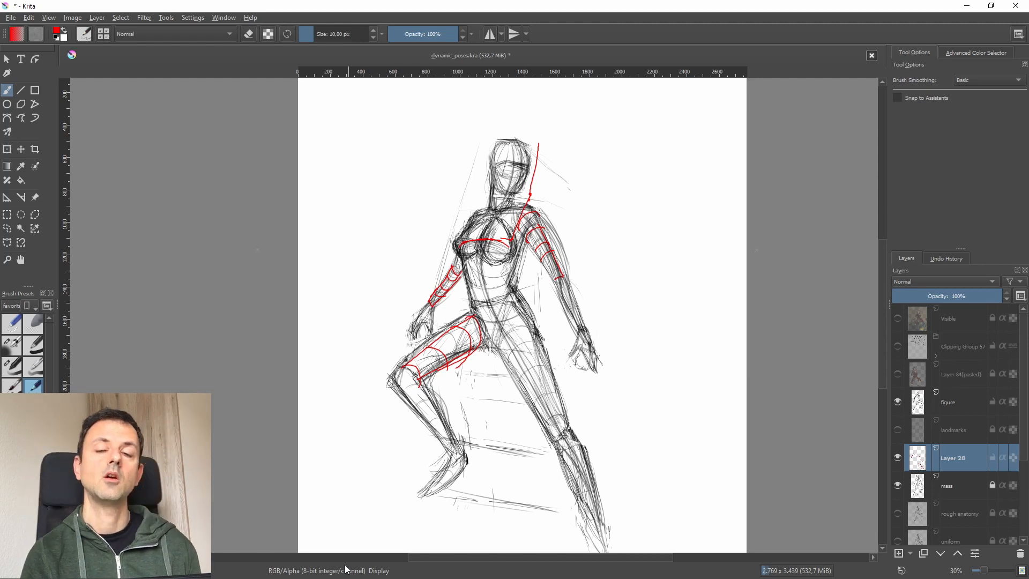
drag(501, 238, 497, 241)
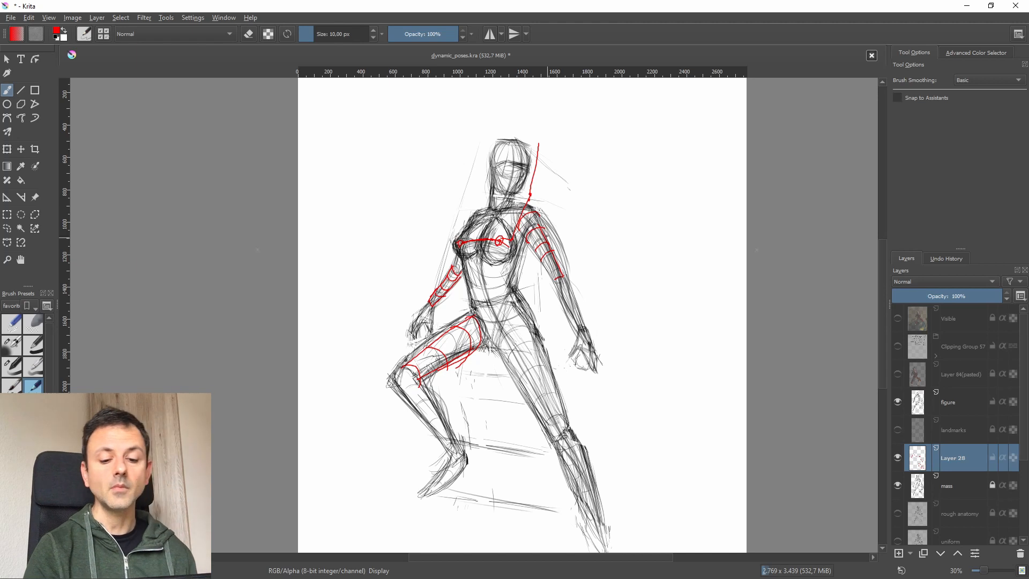
drag(540, 203, 561, 246)
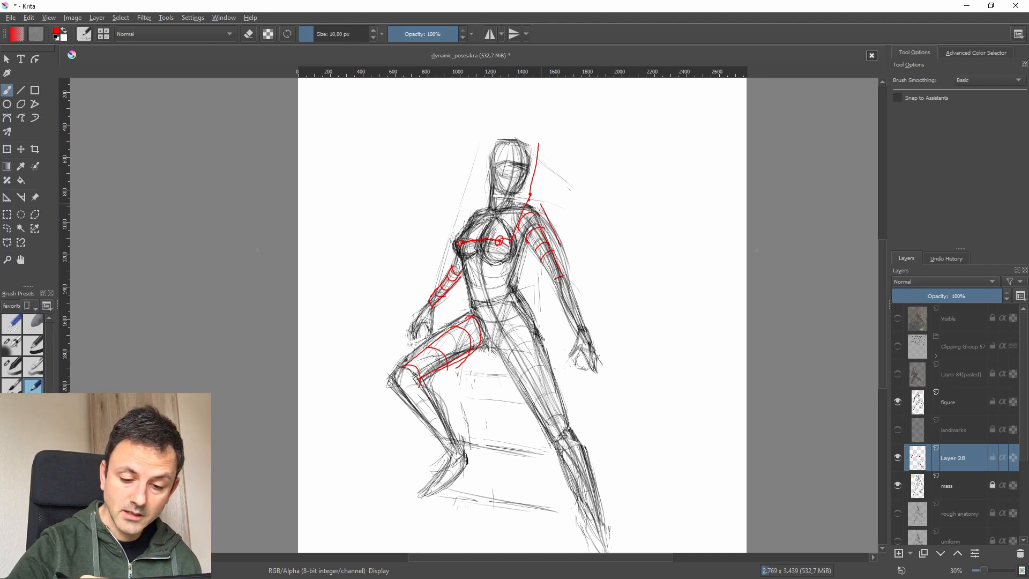
mouse_move(537, 196)
mouse_down()
mouse_move(549, 141)
mouse_move(571, 266)
mouse_up()
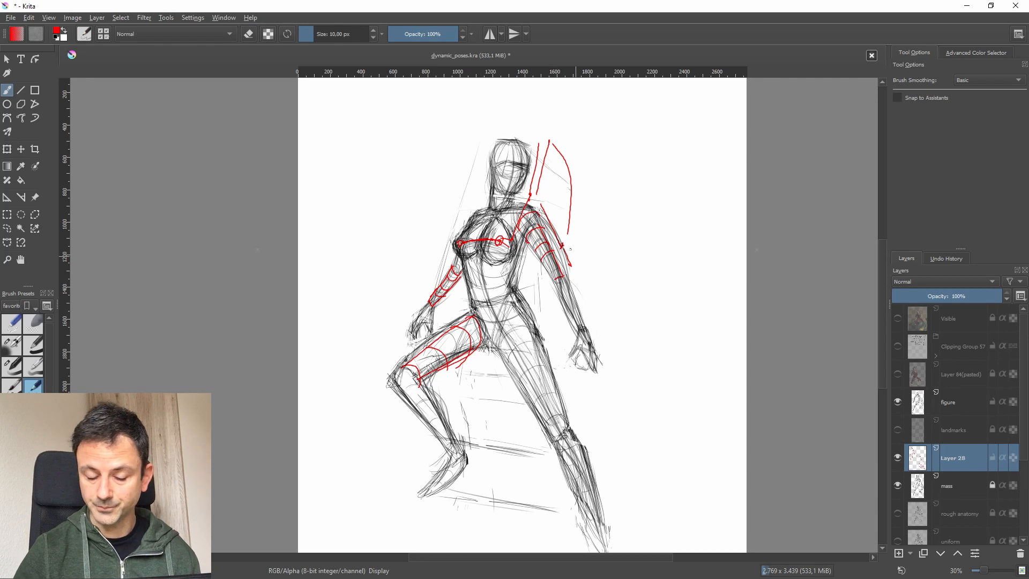
- Outline the lower part of the extended upper arm in red and mark the thumb and finger masses of that hand
mouse_move(533, 243)
mouse_down()
mouse_move(553, 280)
mouse_move(563, 276)
mouse_up()
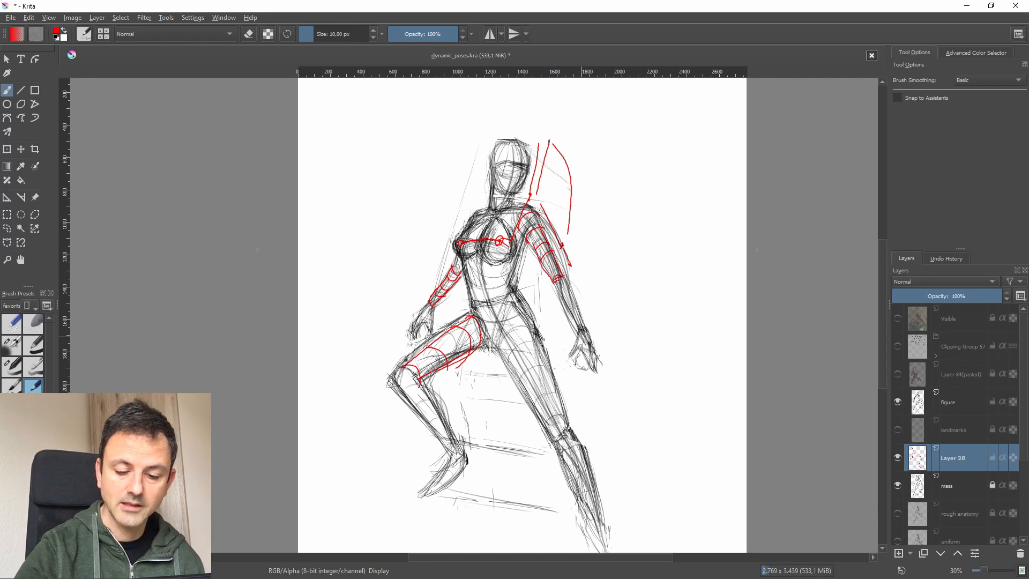
drag(577, 346, 571, 356)
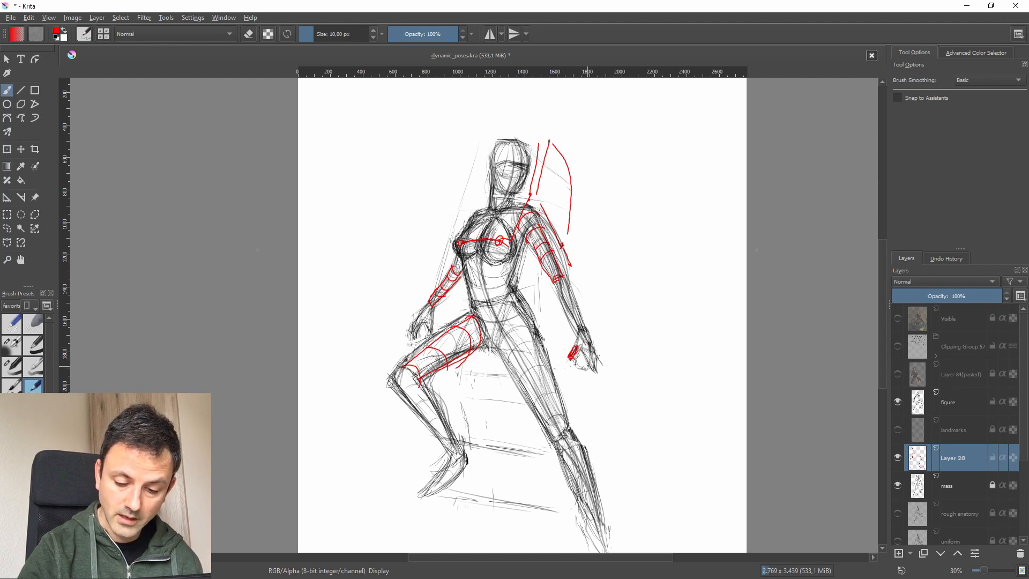
drag(586, 349, 595, 371)
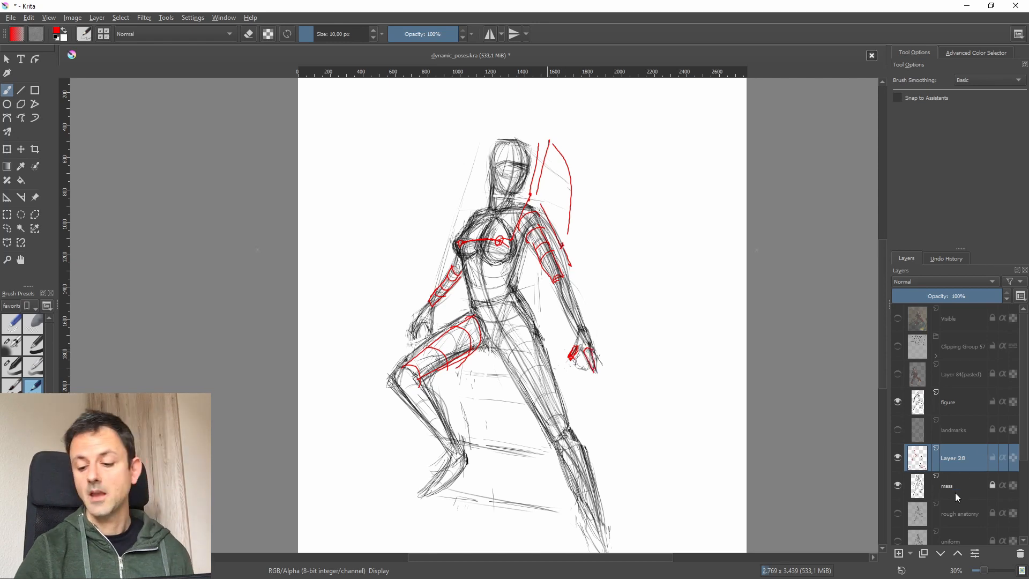
- Delete the red annotation layer above the mass layer and show the rough anatomy layer
click(1021, 555)
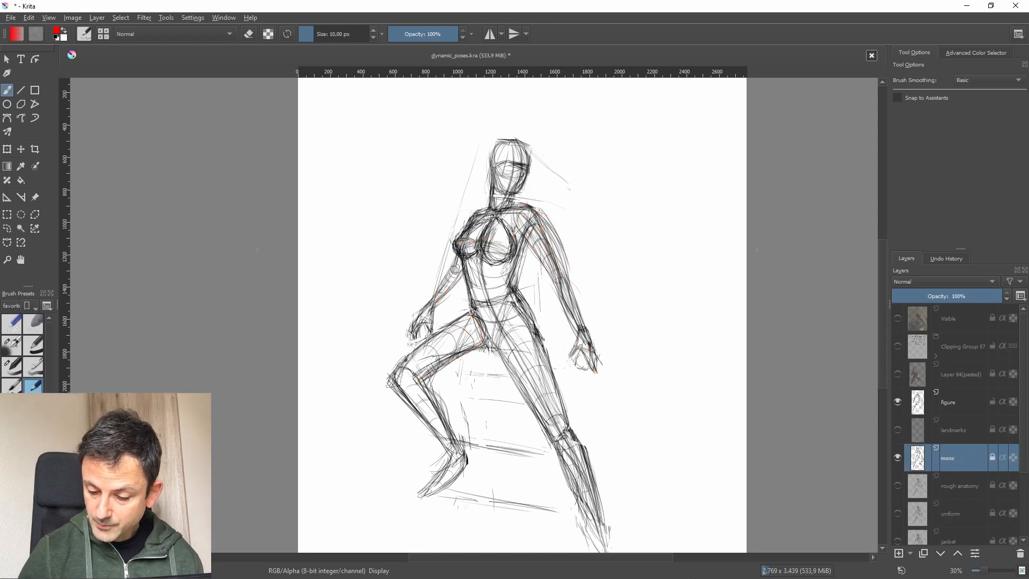
click(962, 488)
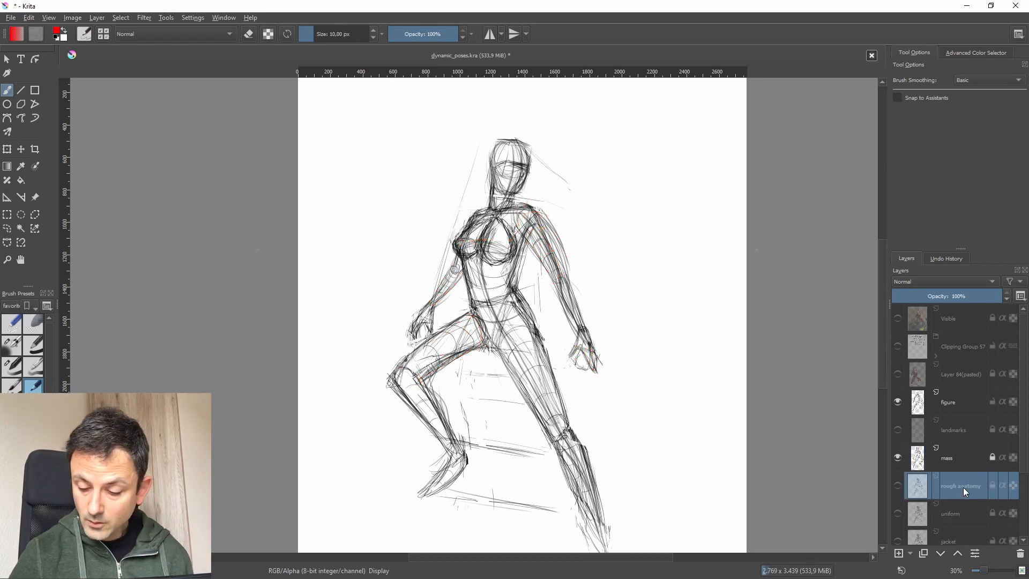
click(898, 486)
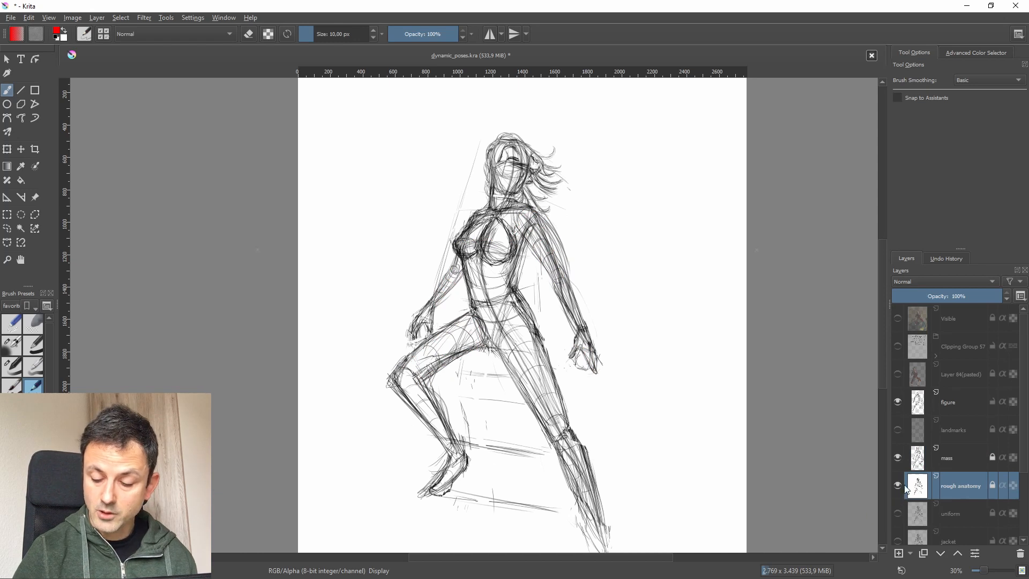
- Move the mass layer below the rough anatomy layer and set its opacity to 50%
click(943, 461)
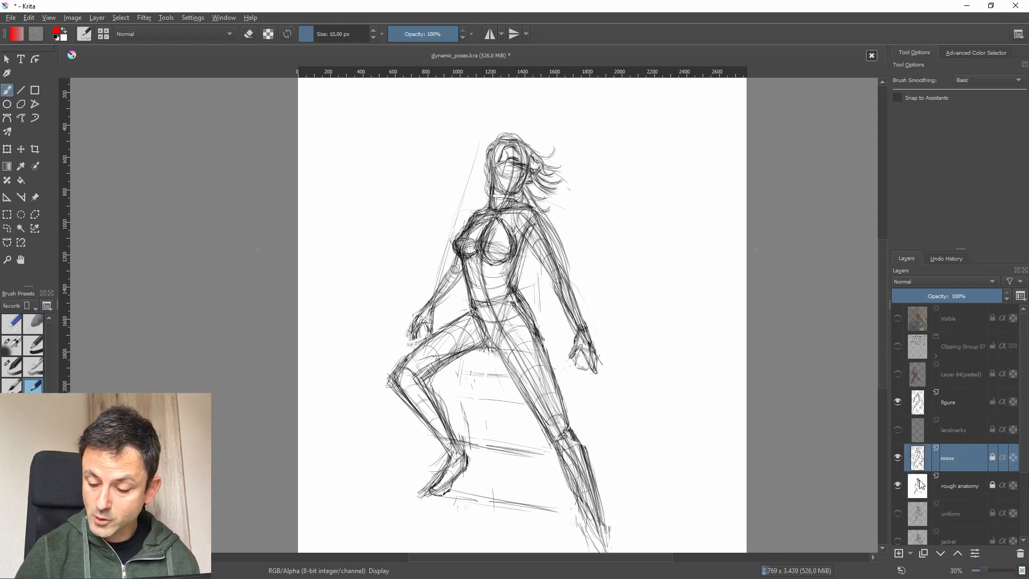
drag(964, 474, 964, 493)
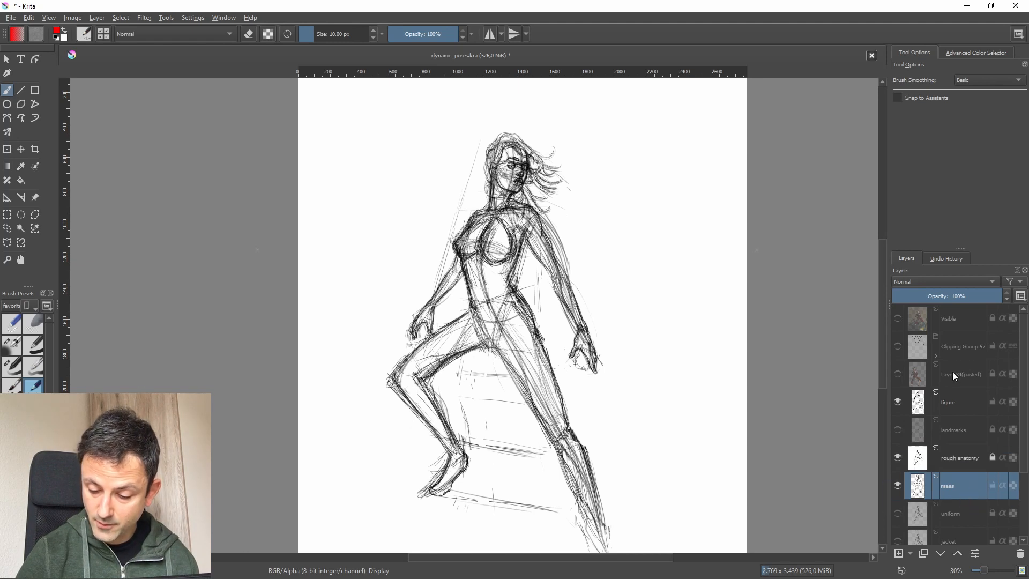
click(946, 297)
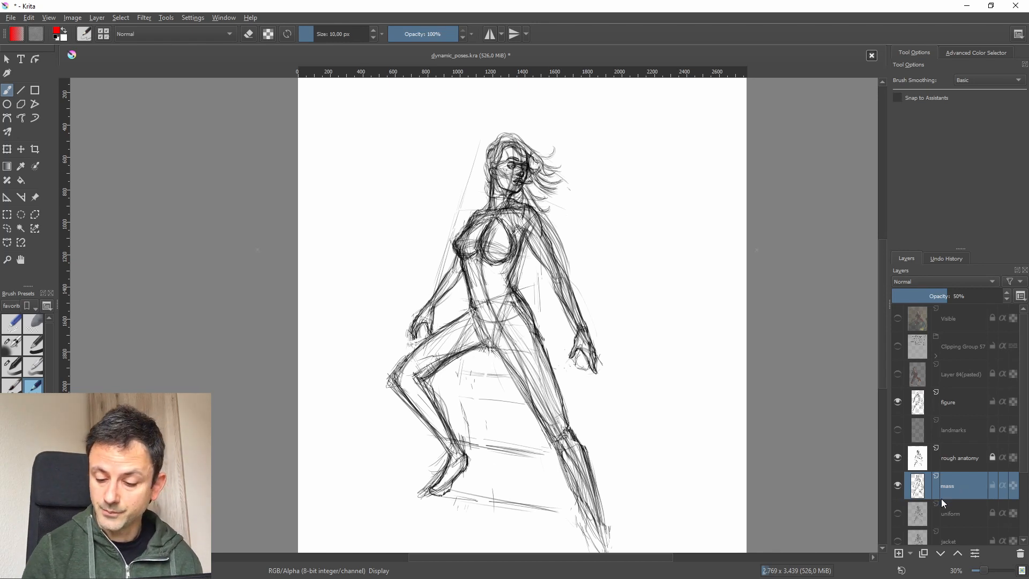
- On a new layer above rough anatomy, draw a red arrow toward the face, mark the eye and circle the skull
click(957, 449)
key(Insert)
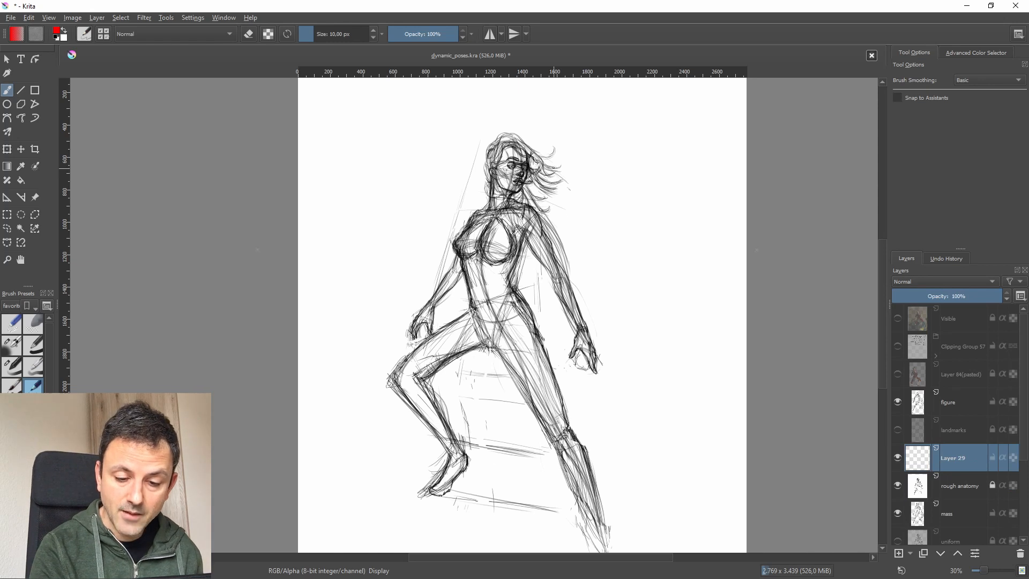
drag(579, 166, 561, 167)
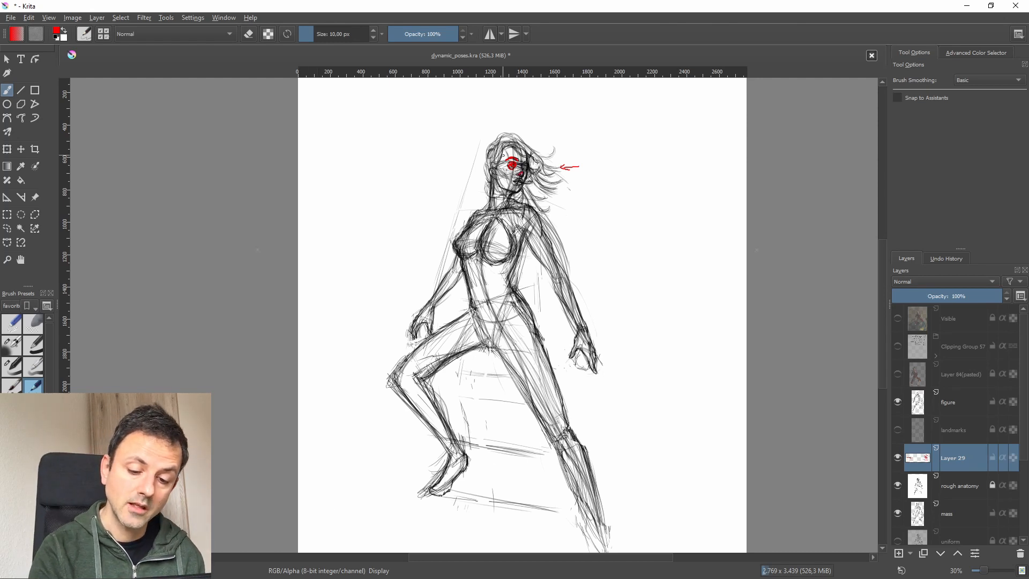
mouse_move(511, 167)
mouse_down()
mouse_move(496, 172)
mouse_move(523, 145)
mouse_move(514, 141)
mouse_up()
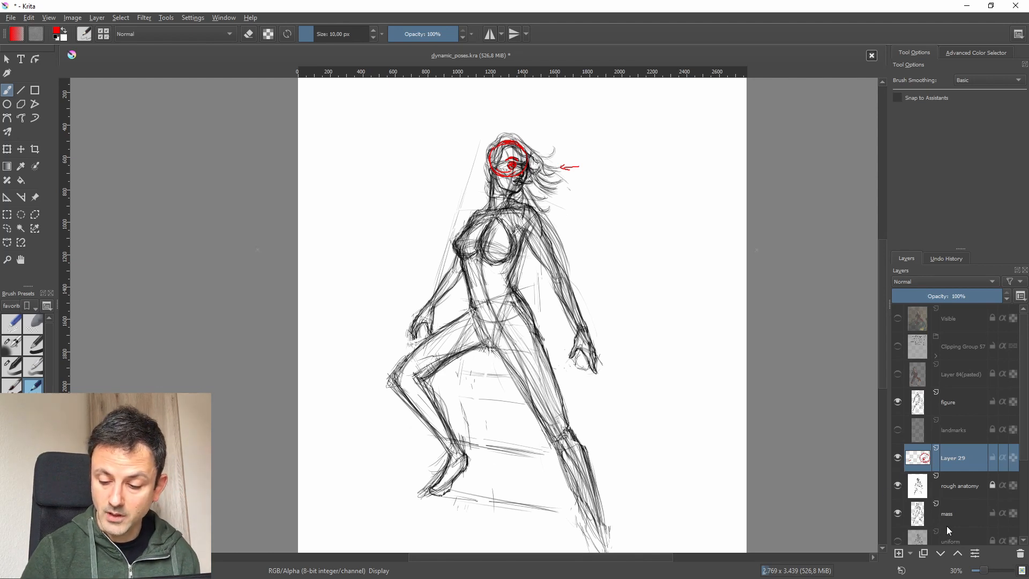
- Hide the rough anatomy layer and draw the jaw, the sides of the head and the facial guide lines in red
click(898, 485)
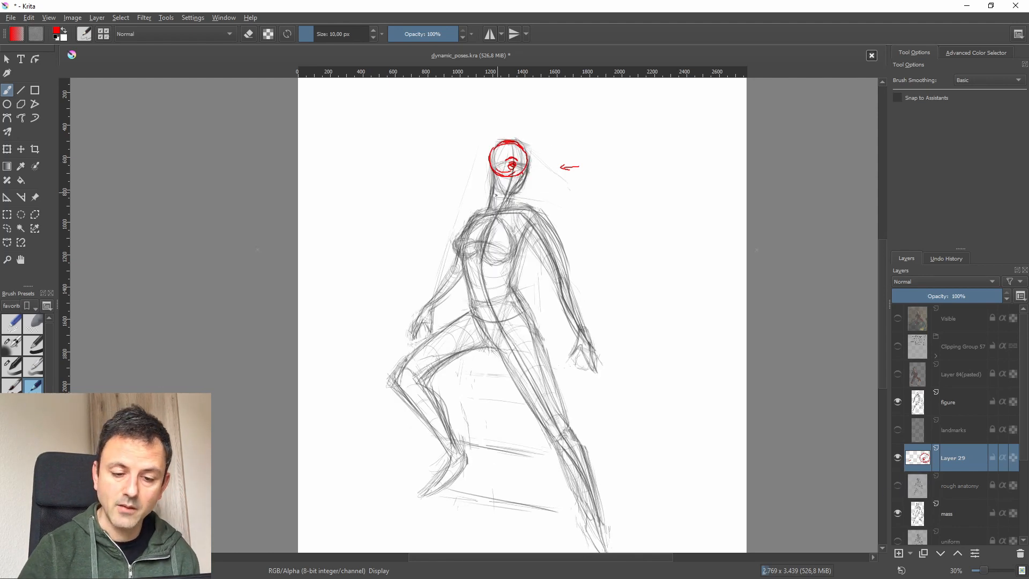
drag(496, 191, 519, 185)
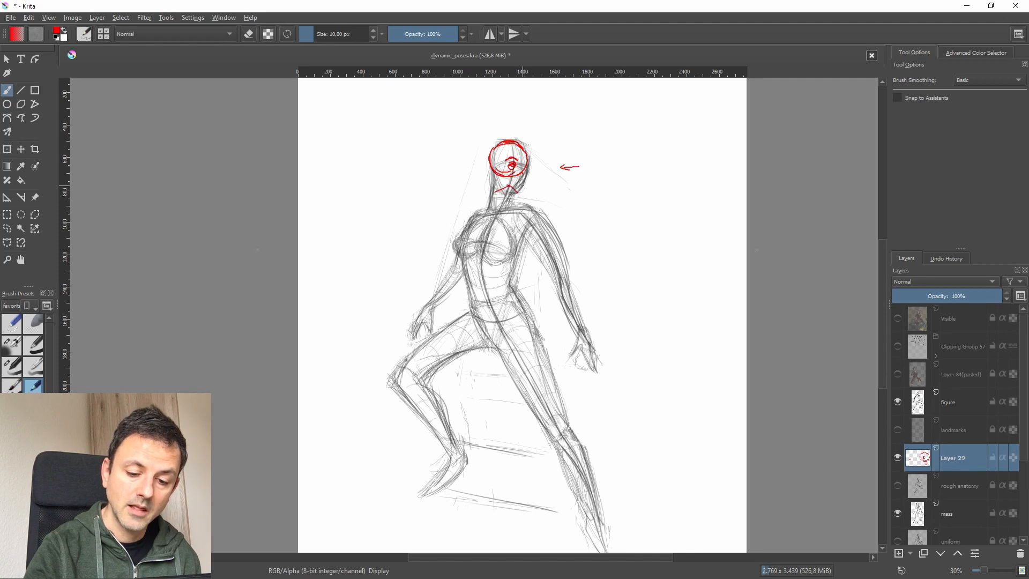
drag(532, 146, 520, 191)
mouse_move(513, 140)
mouse_down()
mouse_move(531, 146)
mouse_move(487, 204)
mouse_move(518, 188)
mouse_up()
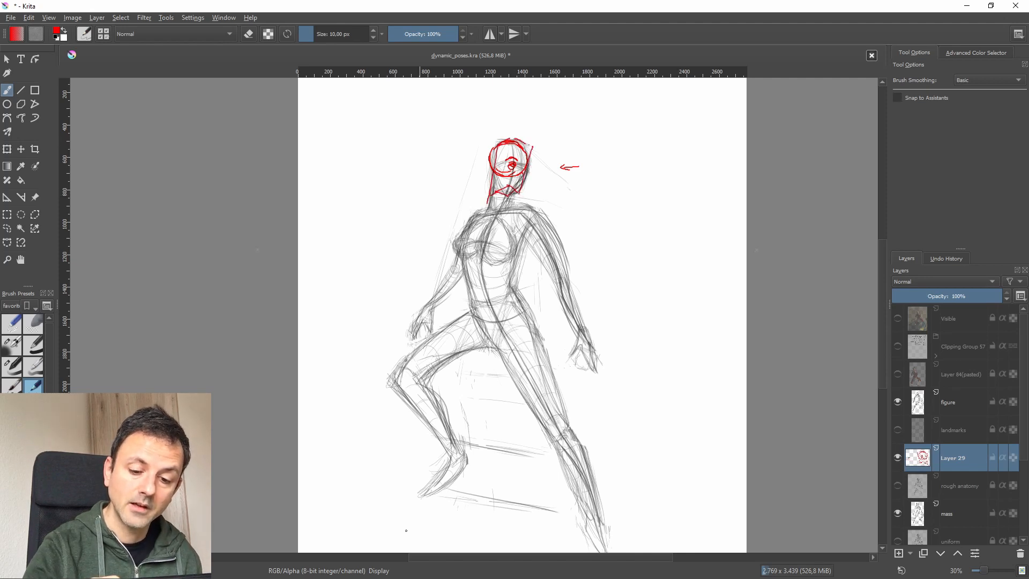
drag(495, 150, 489, 193)
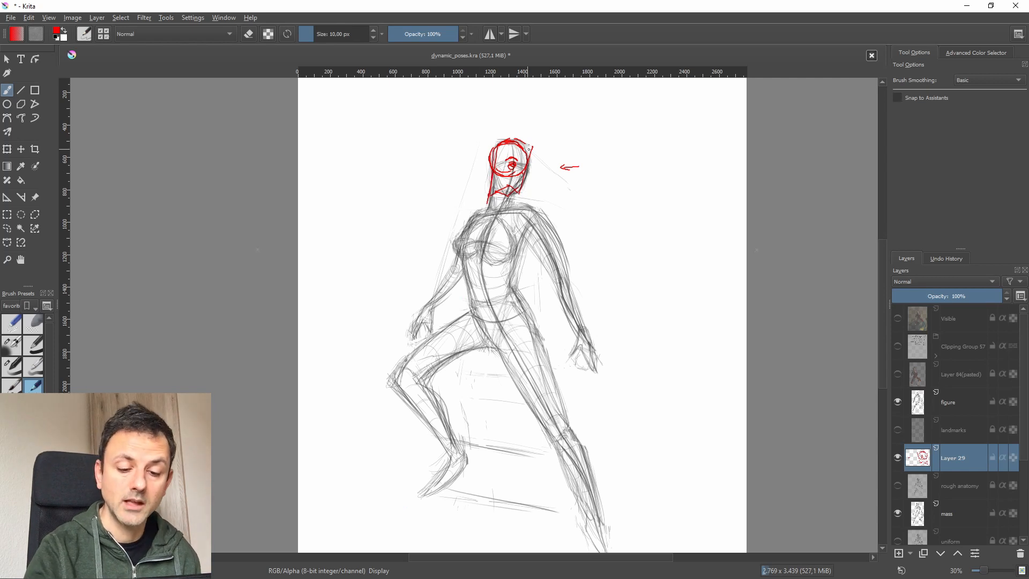
mouse_move(492, 158)
mouse_down()
mouse_move(502, 173)
mouse_move(529, 163)
mouse_up()
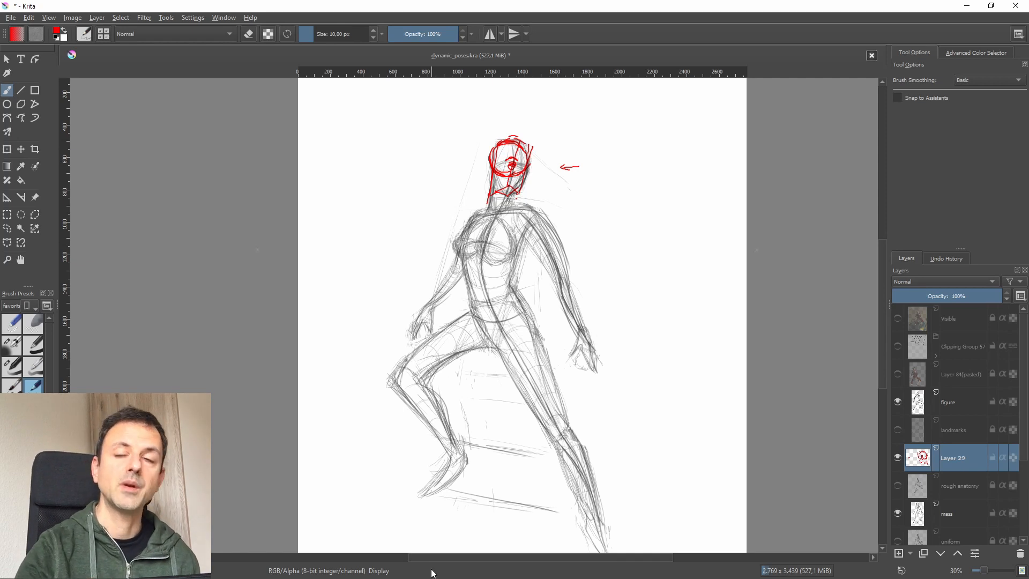
- Show the rough anatomy layer and add red marks on the neck base, chest, arms and extended hand, and beside the straight leg
click(898, 486)
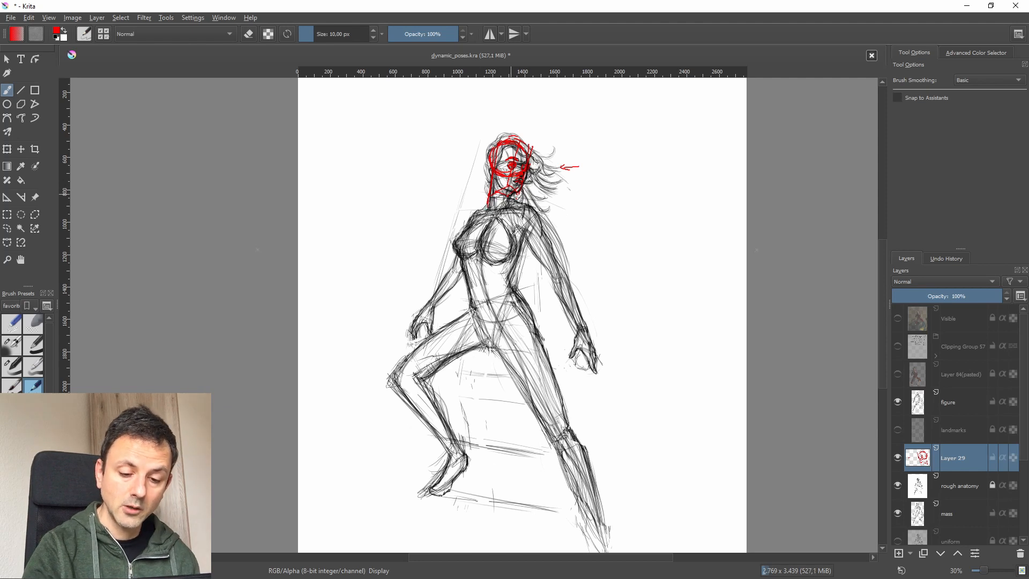
drag(499, 212, 522, 208)
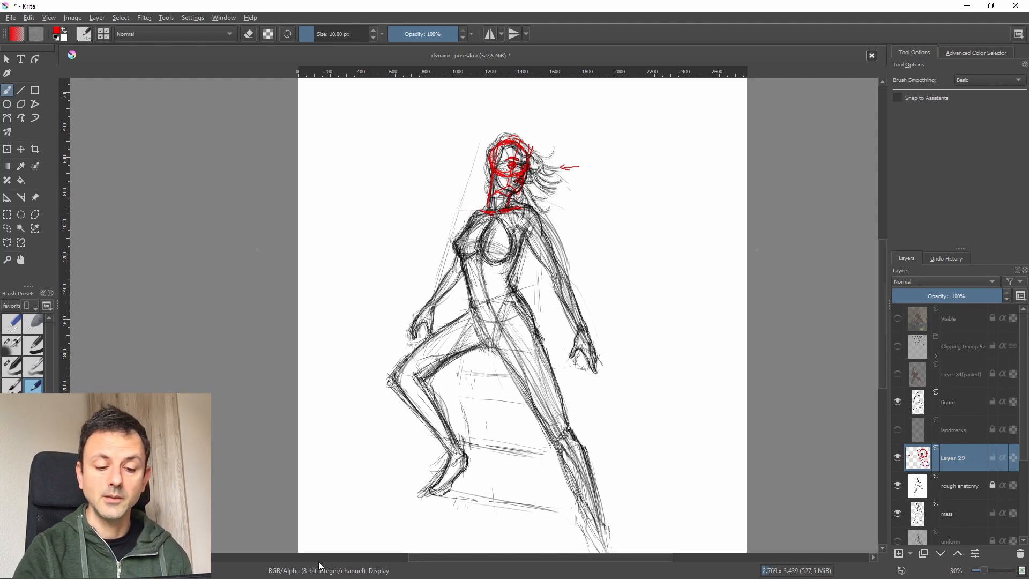
mouse_move(455, 248)
mouse_down()
mouse_move(504, 248)
mouse_move(458, 278)
mouse_up()
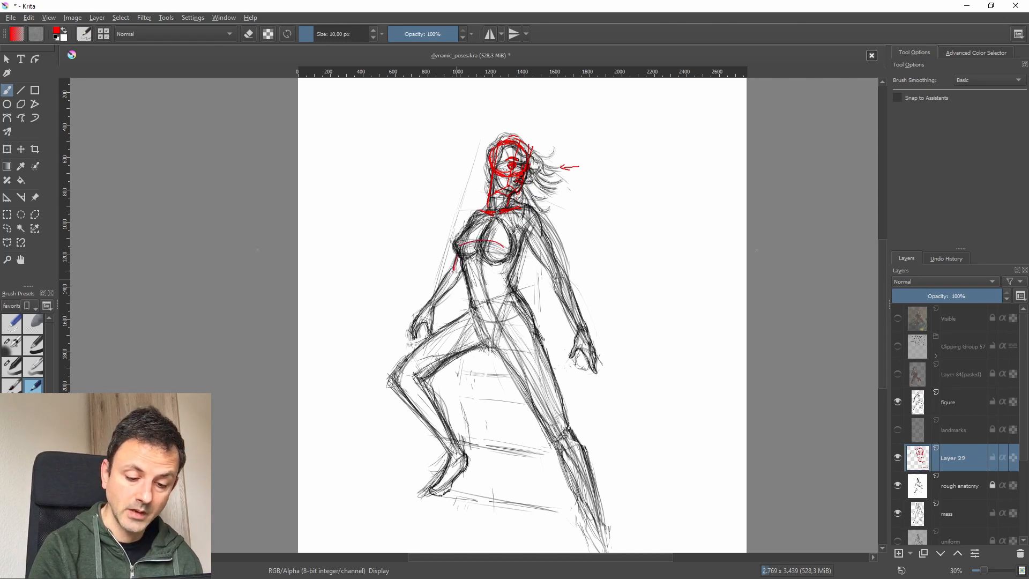
drag(533, 251, 557, 276)
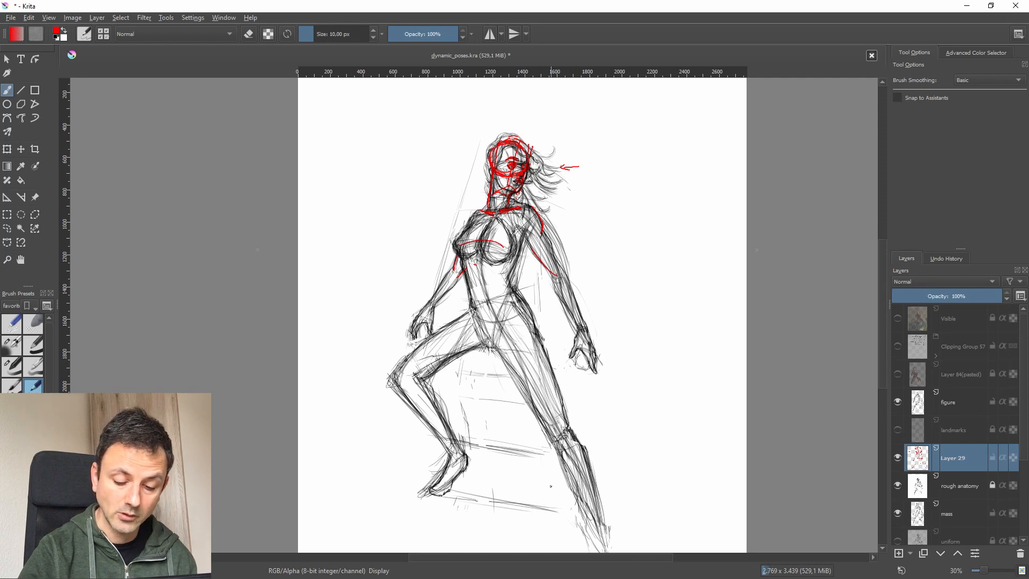
drag(529, 423, 532, 433)
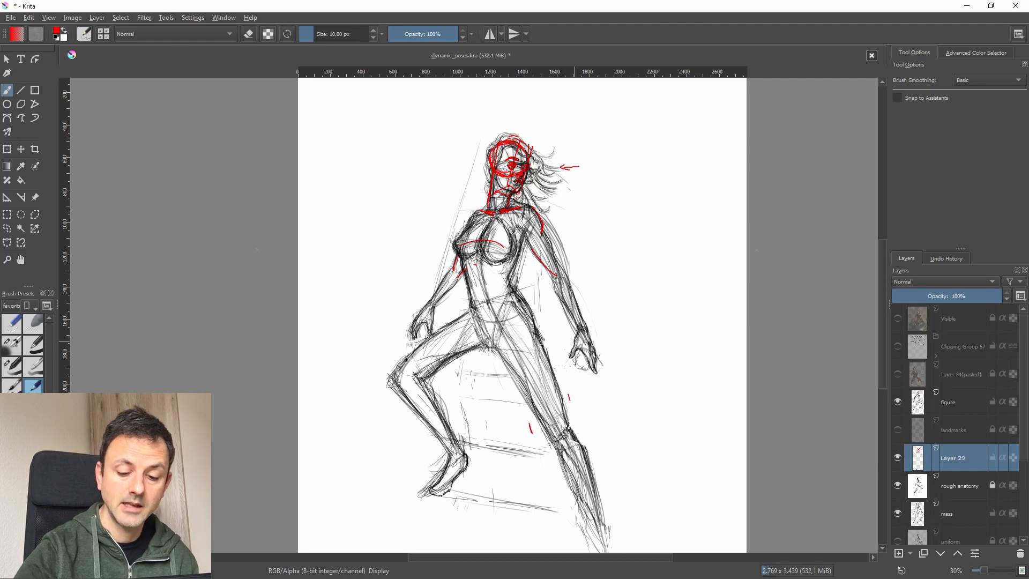
drag(577, 353, 574, 360)
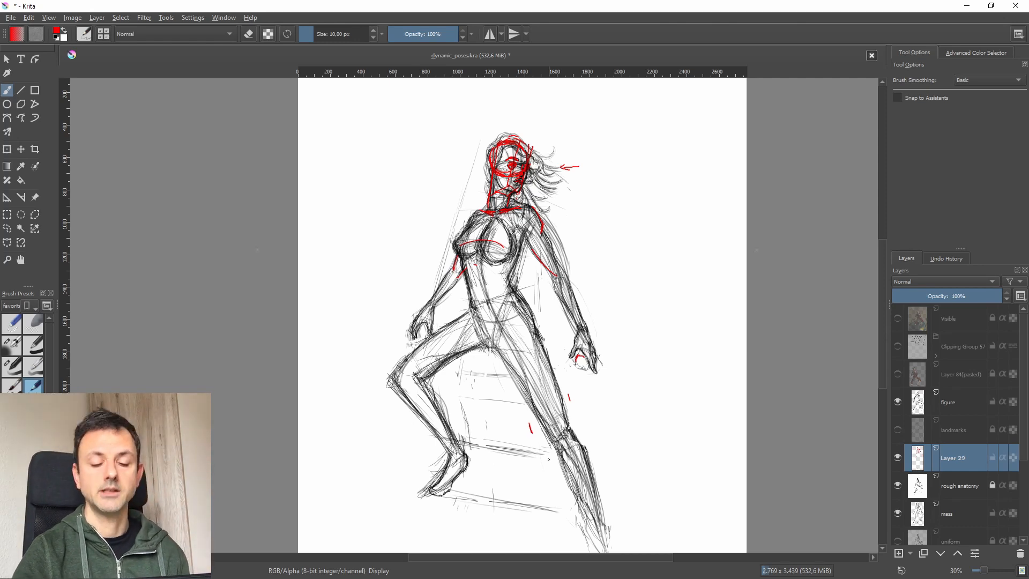
- Delete the red annotation layer, including a last stroke drawn under the front foot, and hide the mass layer
drag(453, 495, 430, 508)
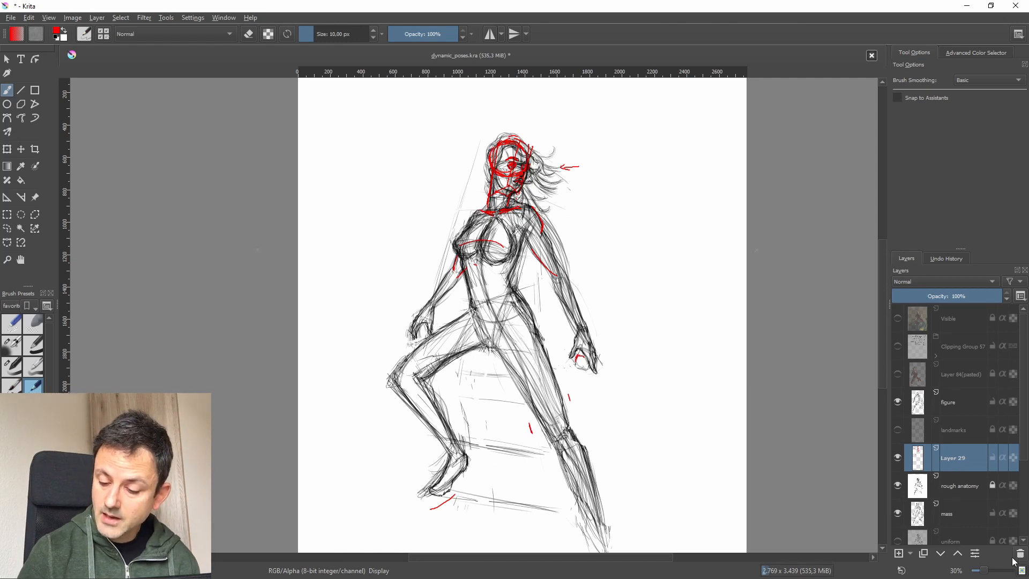
key(shift+Delete)
click(957, 487)
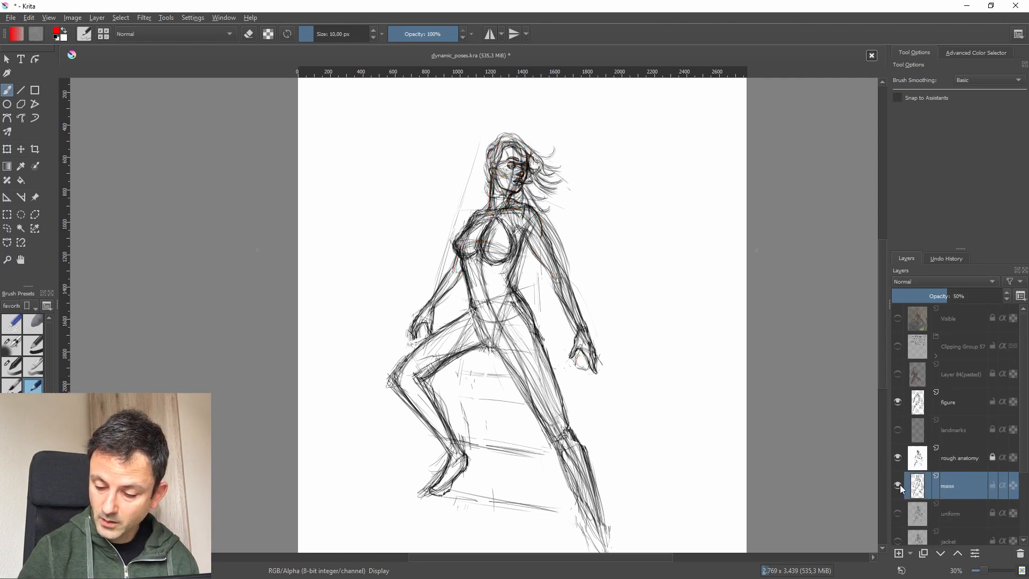
click(898, 485)
- Place the rough anatomy layer at 58% opacity below the uniform layer and show the uniform layer
click(956, 465)
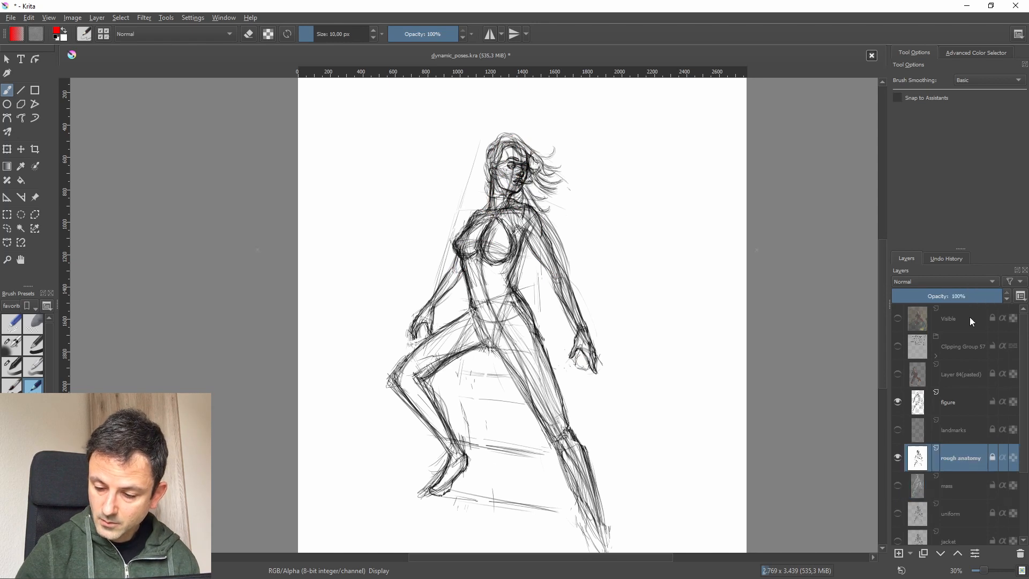
click(954, 296)
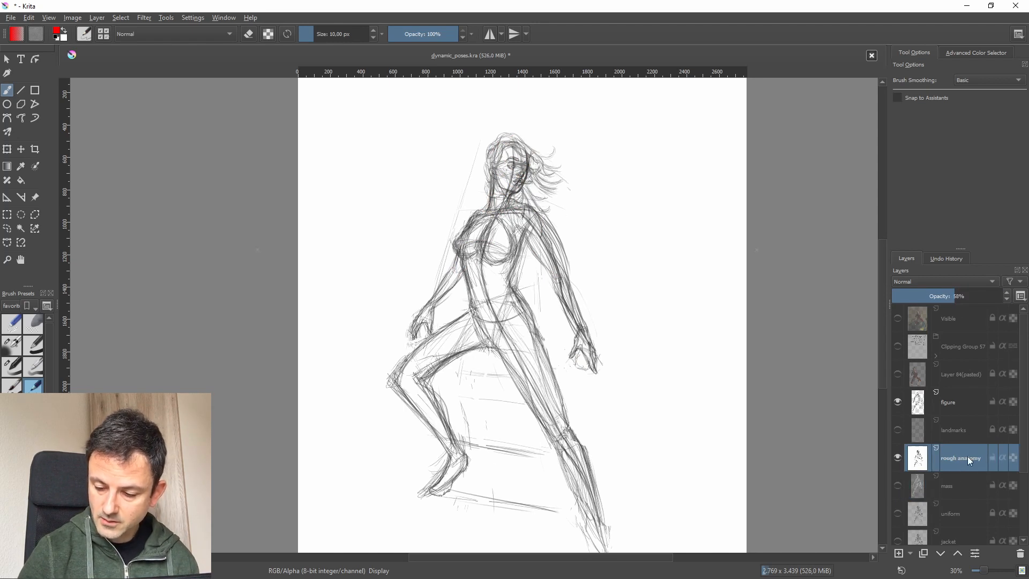
drag(968, 459, 975, 501)
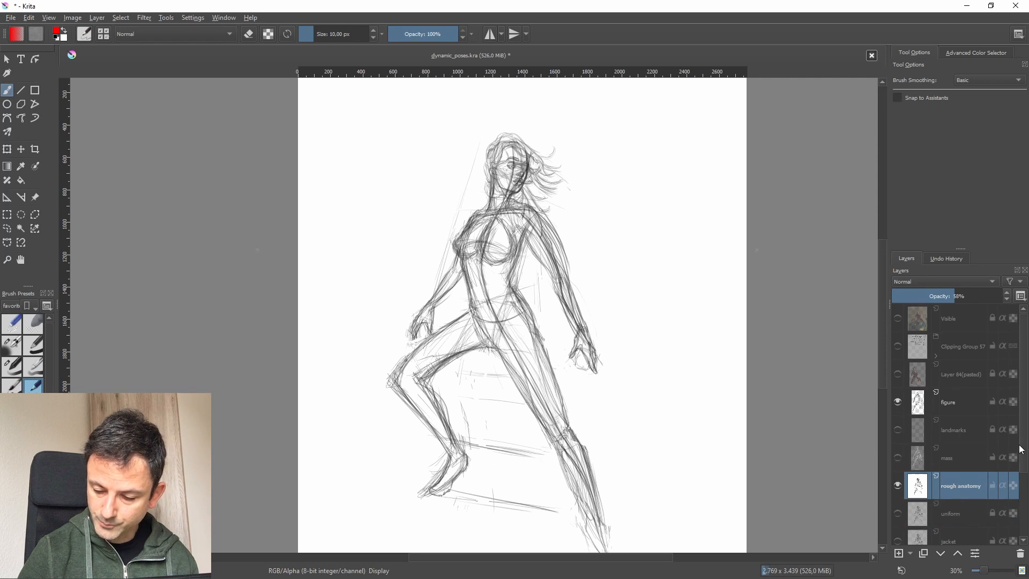
scroll(953, 468, down, 2)
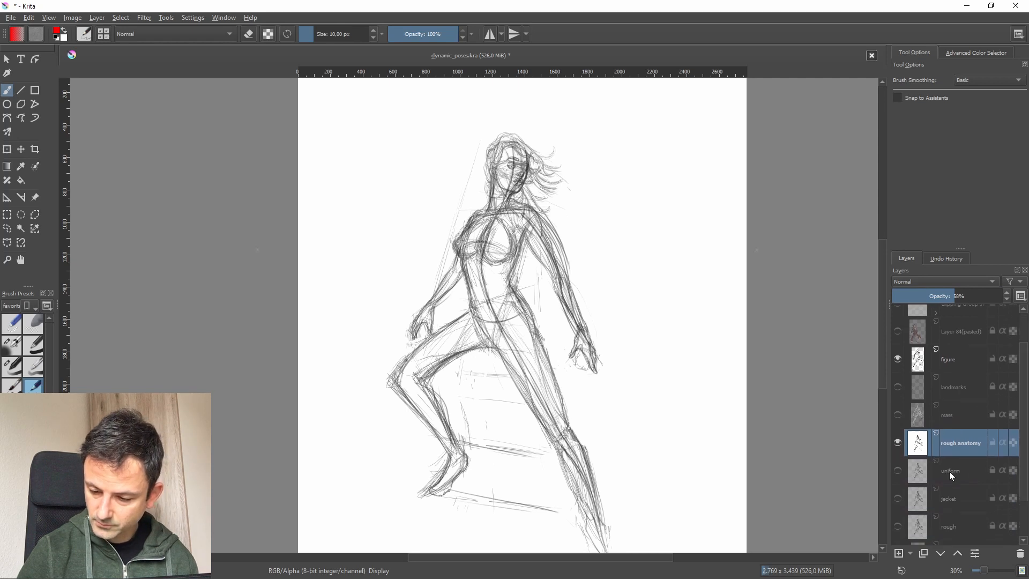
drag(941, 457, 955, 478)
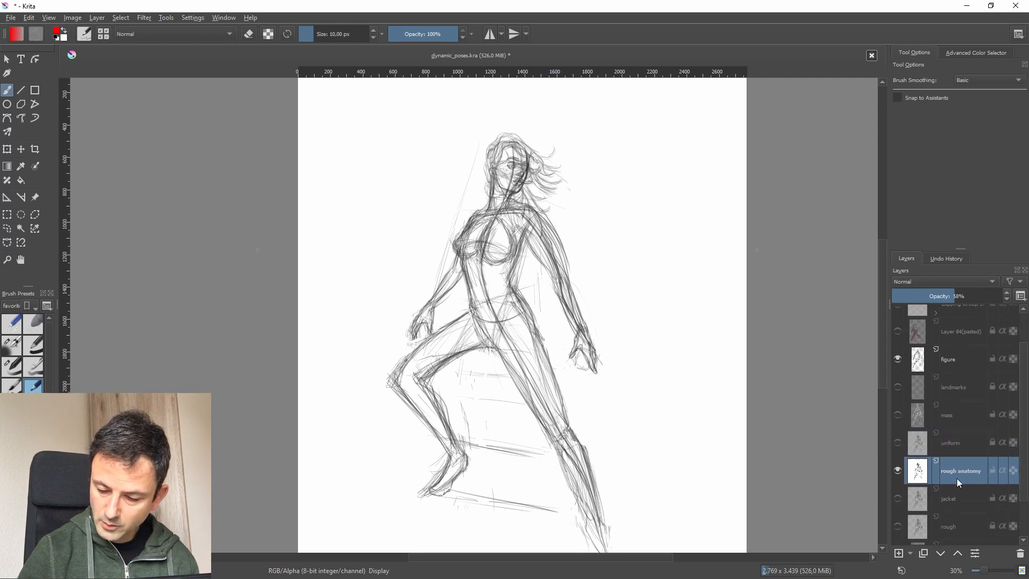
click(898, 442)
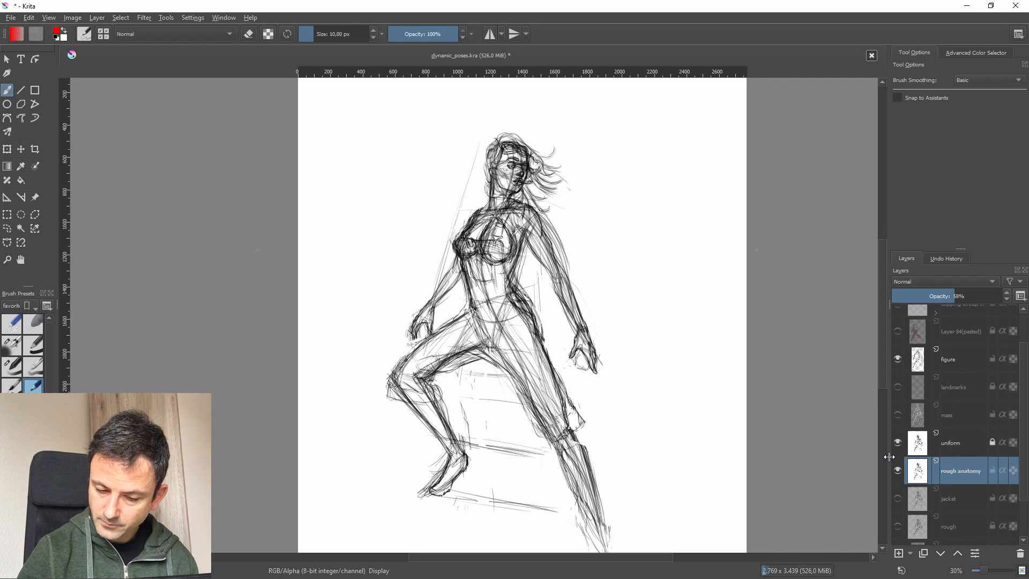
click(953, 444)
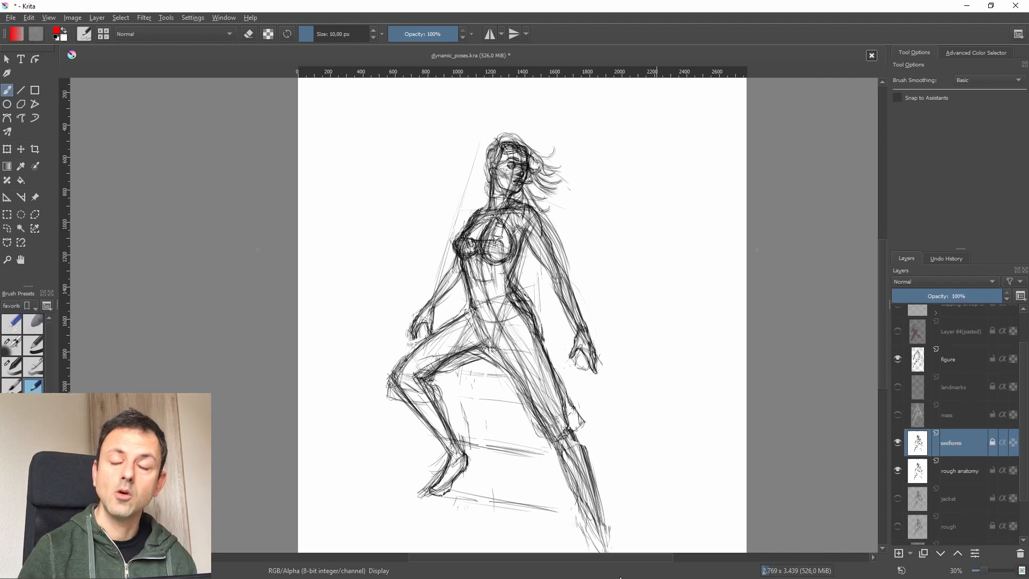
- Hide the uniform layer and set the rough anatomy layer's opacity to 100%
click(898, 443)
click(963, 472)
drag(953, 299, 1001, 298)
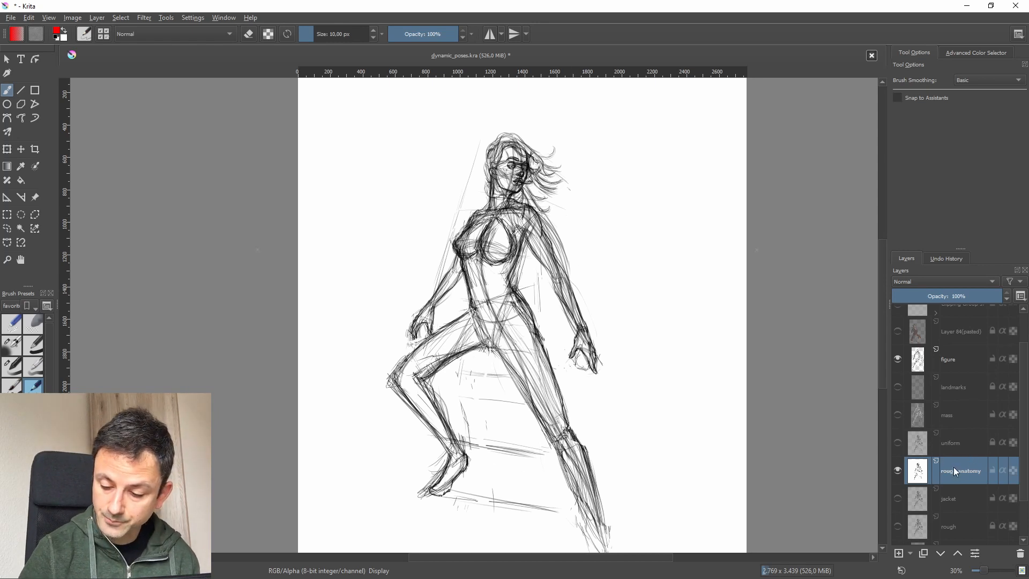
- On a new layer above rough anatomy, outline short jacket sleeves in red around both shoulders and upper arms
key(Insert)
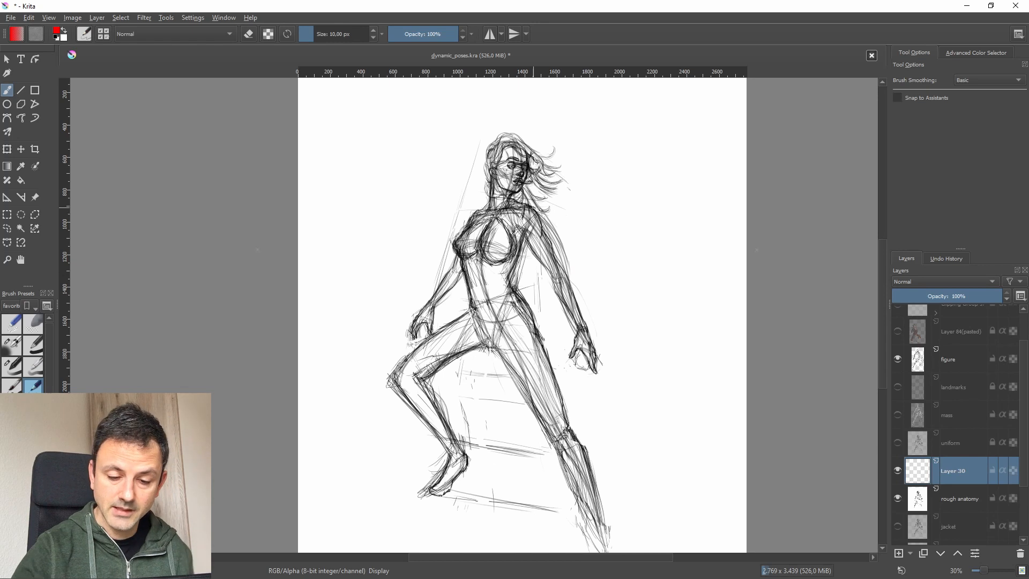
mouse_move(530, 205)
mouse_down()
mouse_move(550, 222)
mouse_move(571, 278)
mouse_up()
mouse_move(522, 234)
mouse_down()
mouse_move(545, 282)
mouse_move(558, 294)
mouse_move(577, 291)
mouse_up()
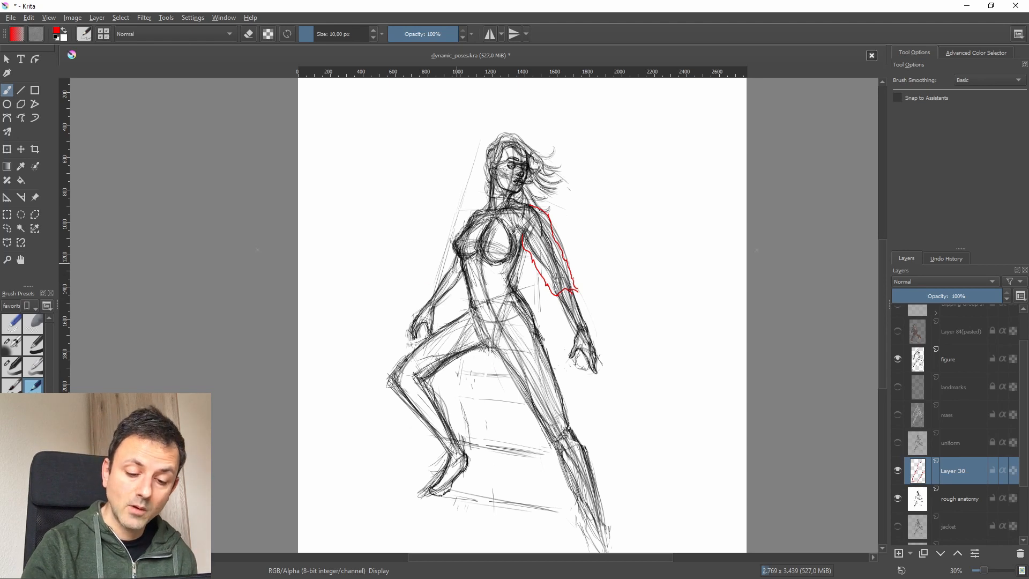
mouse_move(449, 260)
mouse_down()
mouse_move(434, 281)
mouse_move(444, 296)
mouse_move(465, 279)
mouse_up()
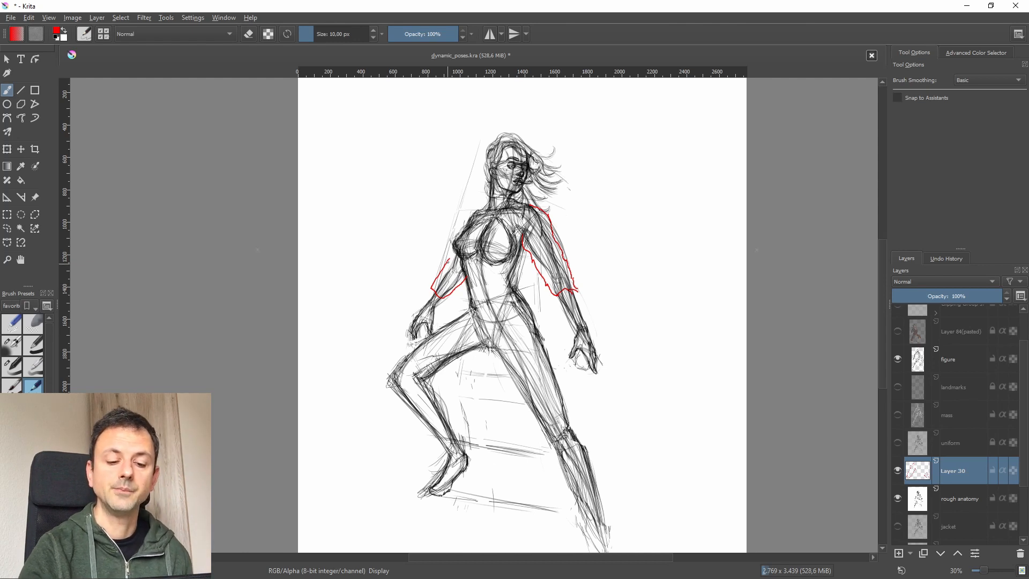
drag(448, 261, 475, 212)
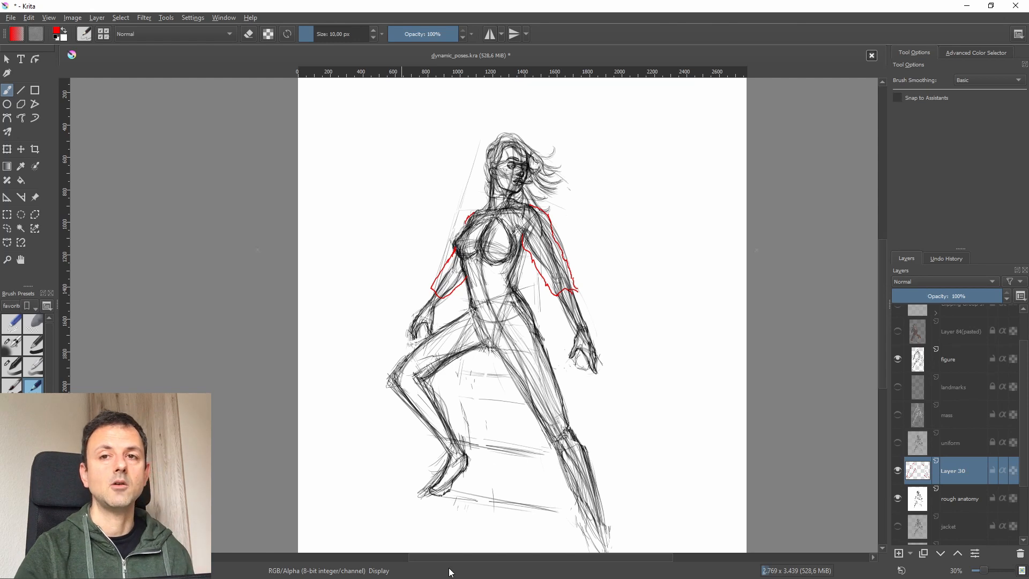
- Hide the layer with the red sleeve outlines and show the uniform layer
click(938, 507)
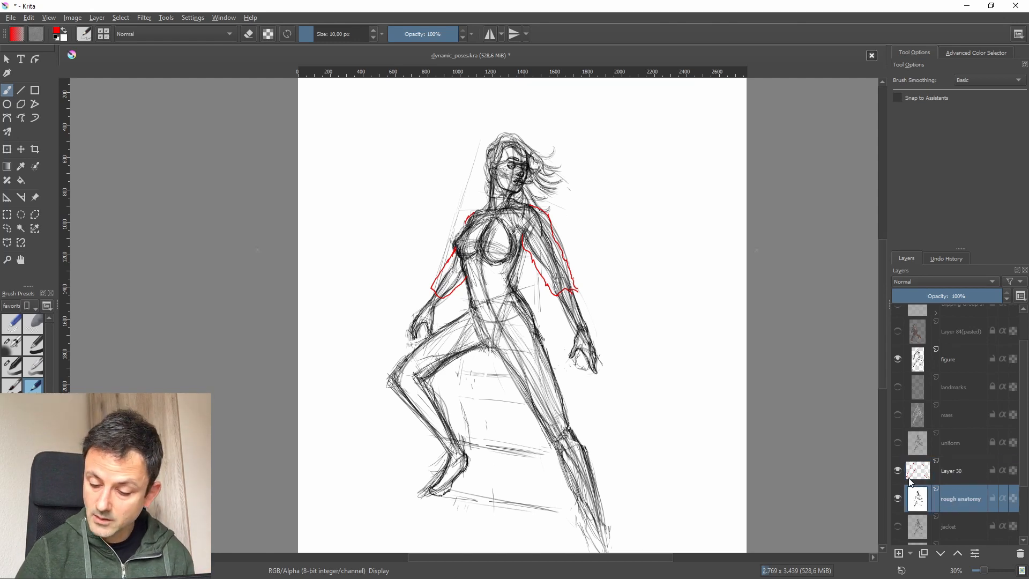
click(898, 469)
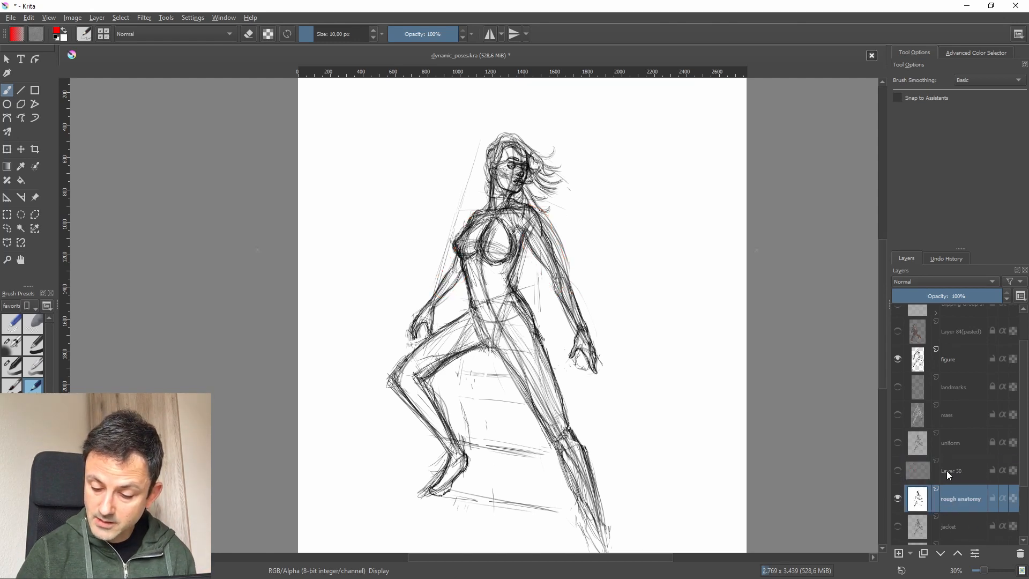
click(896, 442)
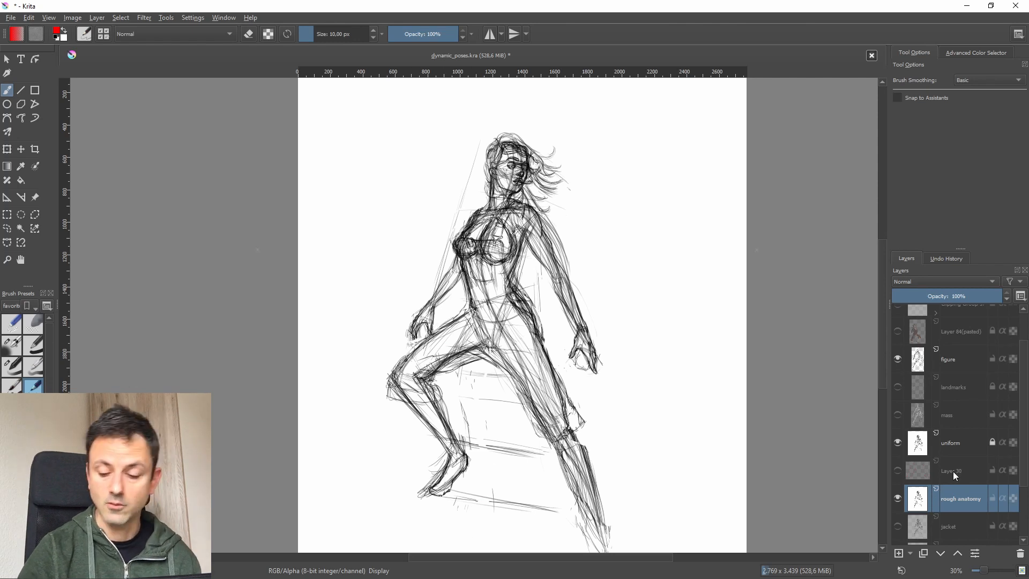
- Hide the rough anatomy and uniform layers and show the jacket layer
scroll(1024, 435, down, 2)
click(897, 433)
click(897, 376)
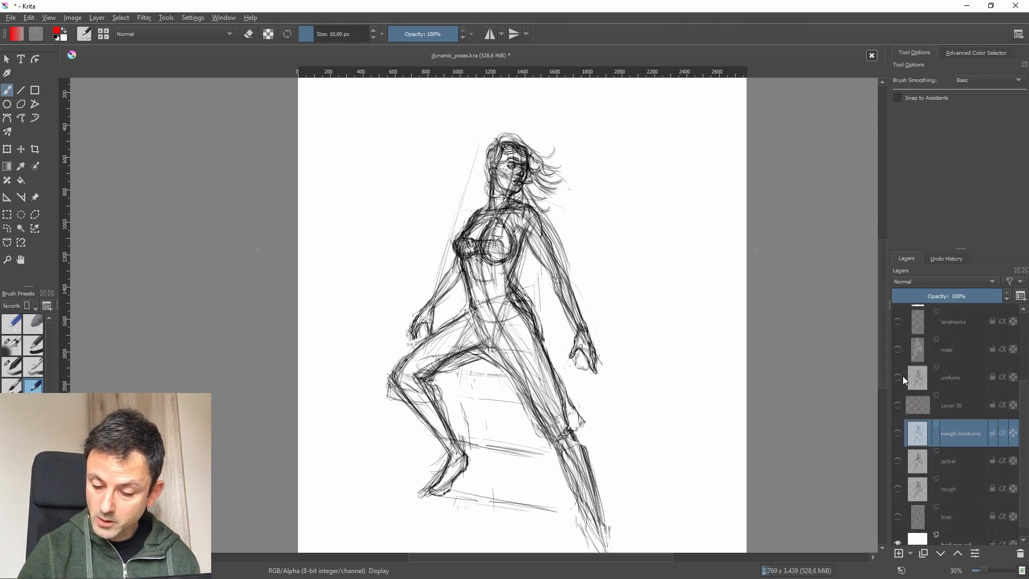
click(897, 460)
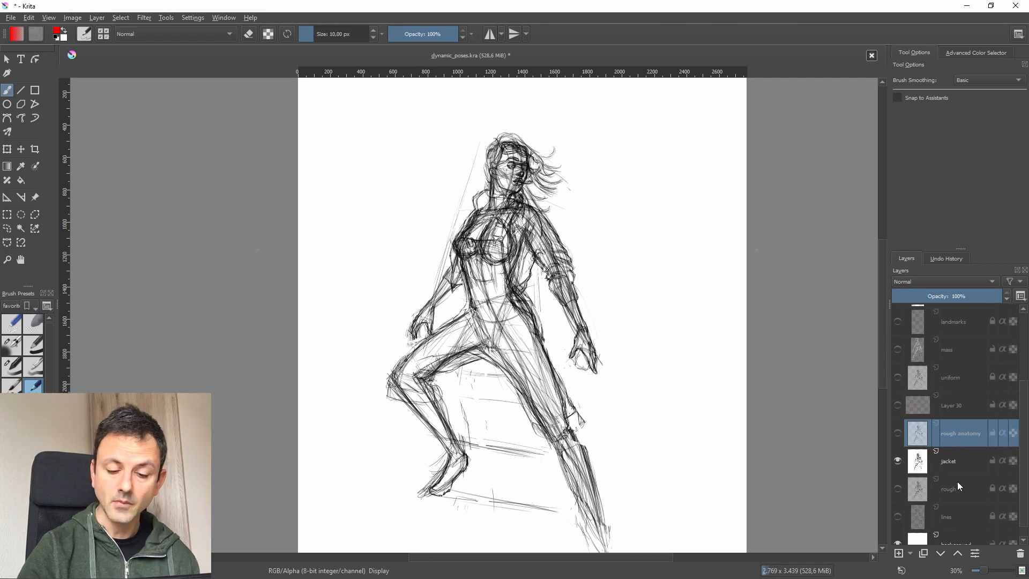
- Hide the jacket layer and show the rough layer
click(953, 467)
click(897, 461)
click(897, 488)
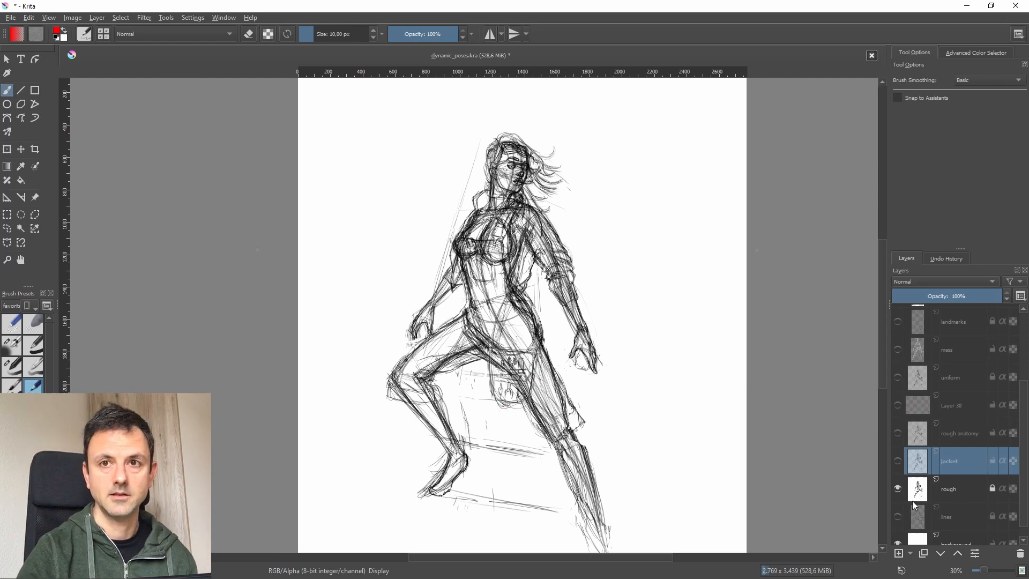
- Place the rough layer at 54% opacity below the lines layer and show the lines layer
click(951, 490)
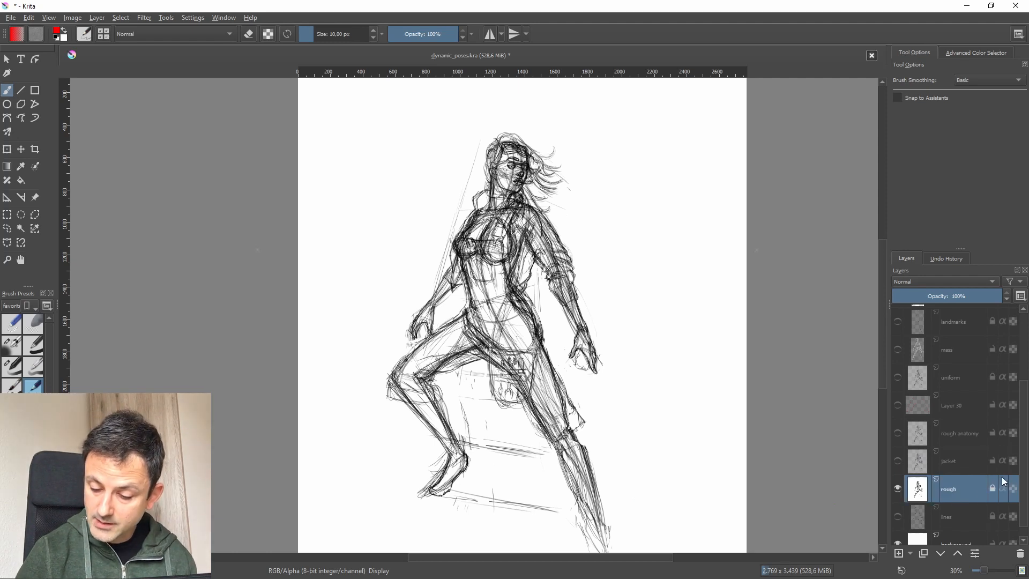
click(951, 295)
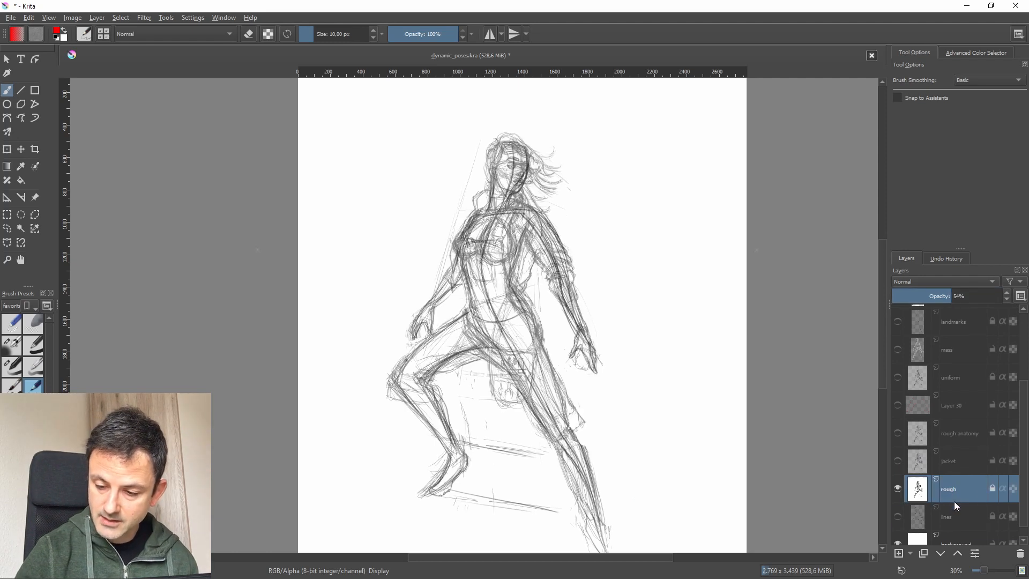
drag(954, 501, 959, 528)
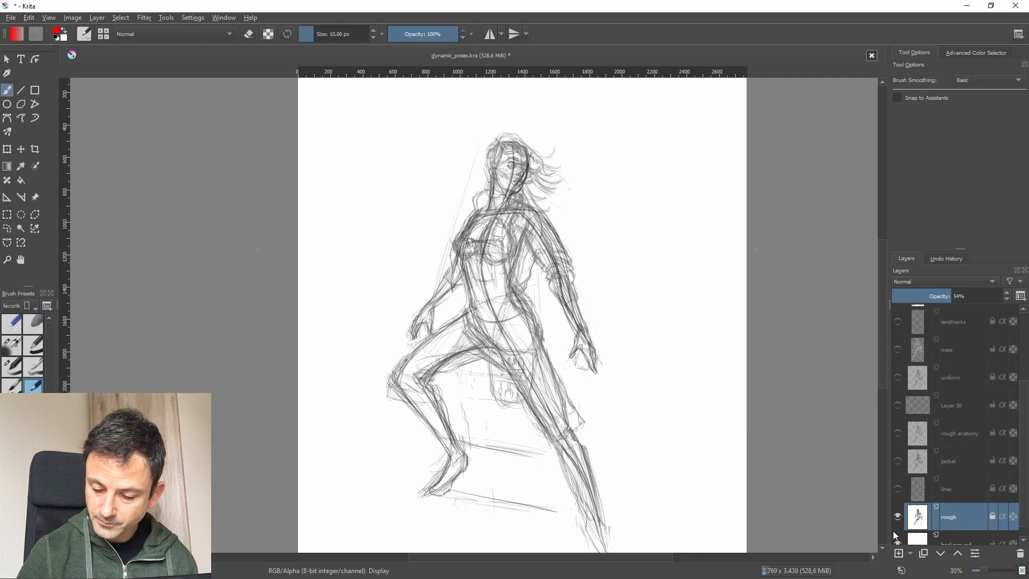
click(949, 491)
click(898, 488)
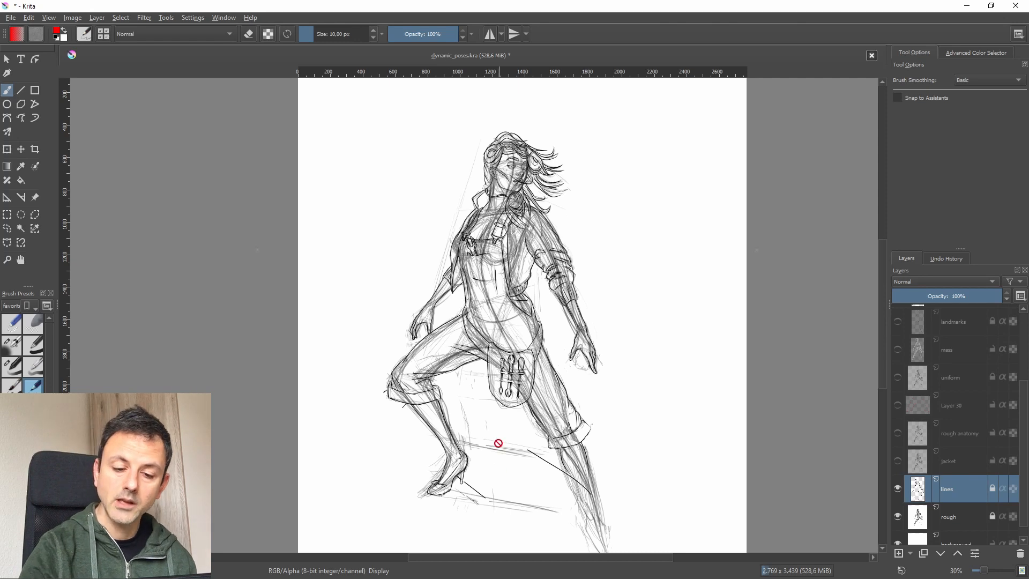
- Choose the 7 px brush preset, add a new layer above the lines layer and hide the lines layer
click(32, 410)
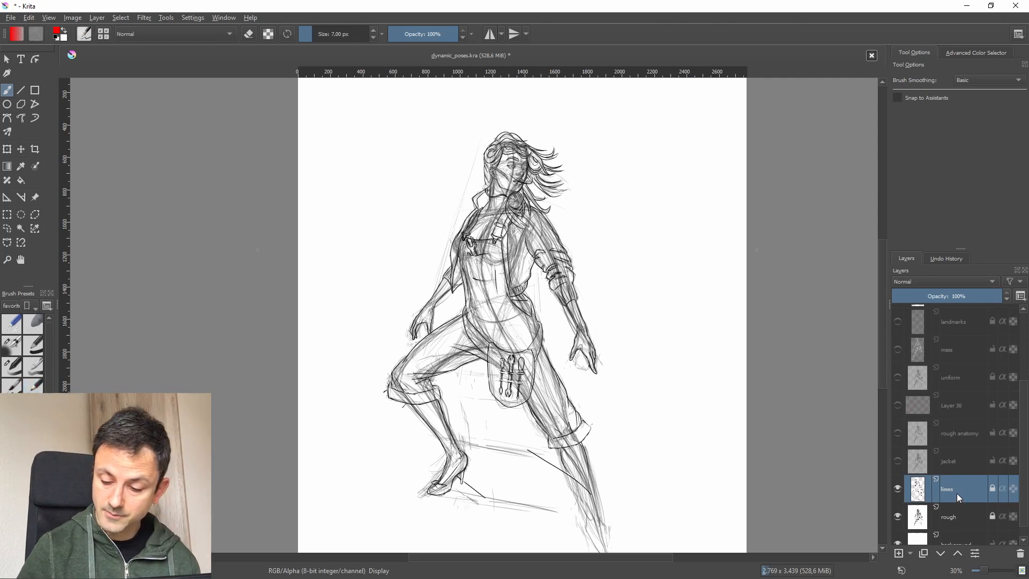
key(Insert)
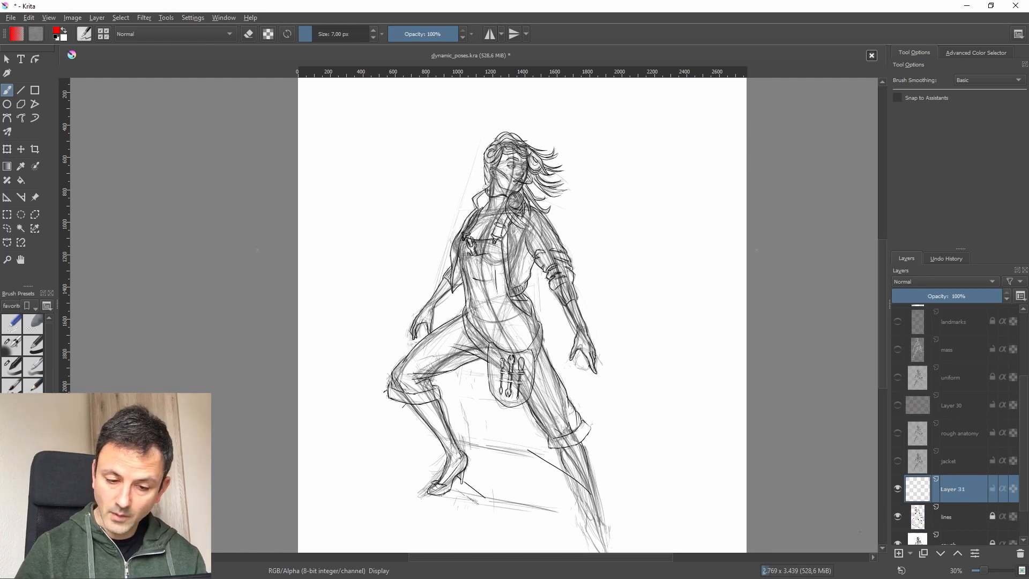
click(898, 488)
click(897, 516)
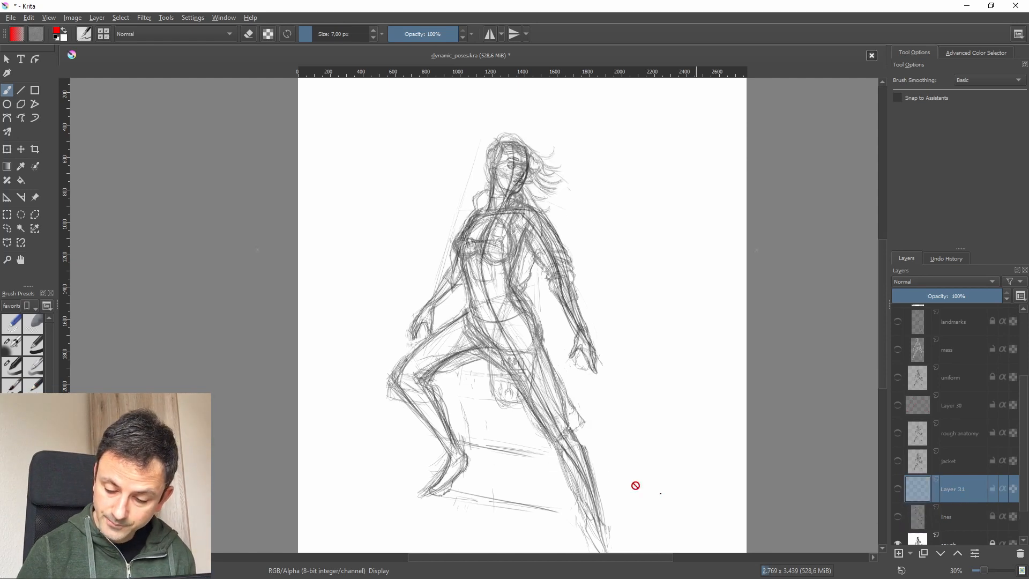
click(898, 488)
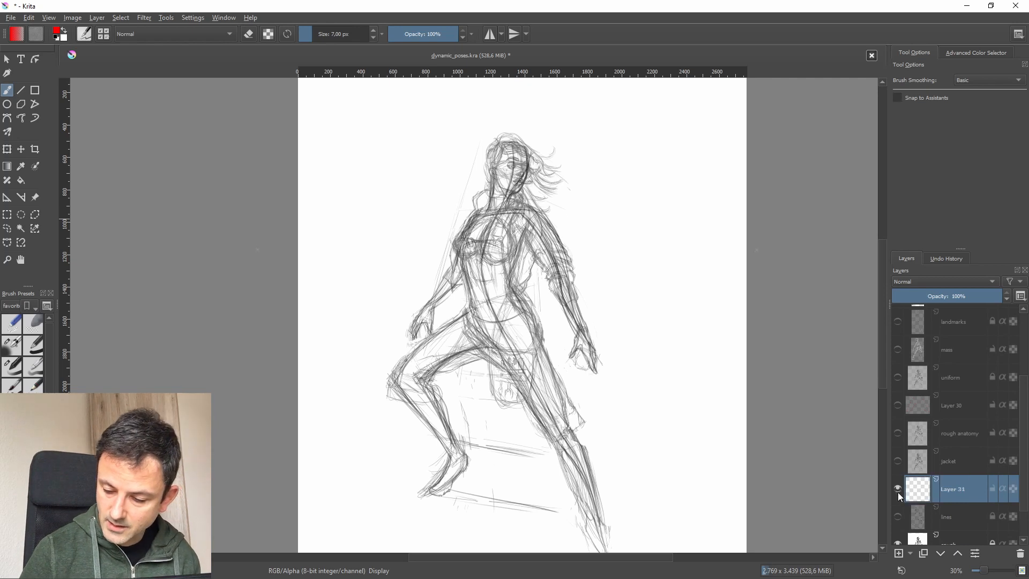
- Set the brush smoothing to Weighted and trace the upper edge of the jacket collar in red
click(979, 81)
click(976, 91)
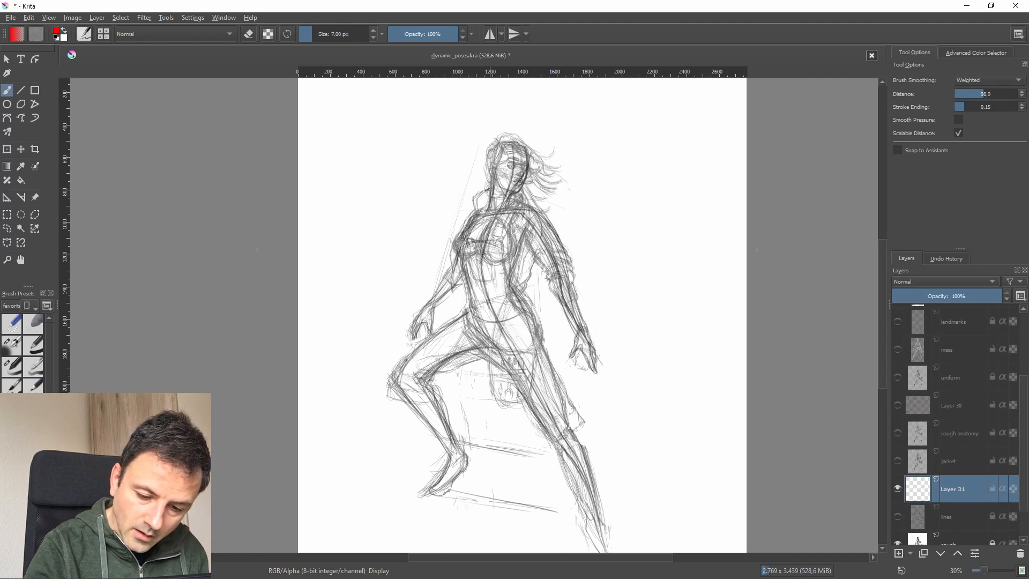
drag(486, 189, 478, 196)
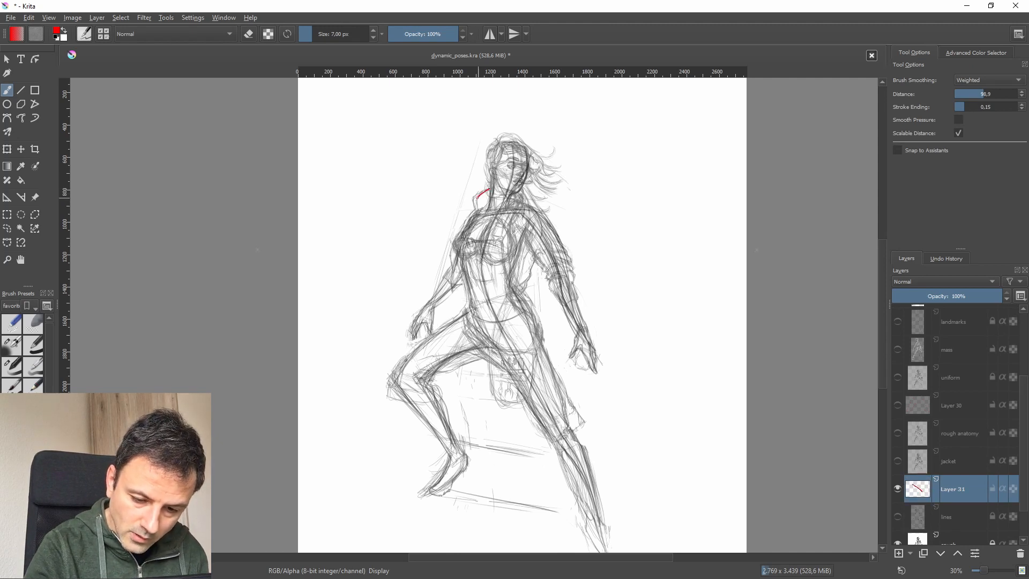
- Ink and thicken the collar's edges in black and draw an arrow pointing toward the figure from beyond her head
key(d)
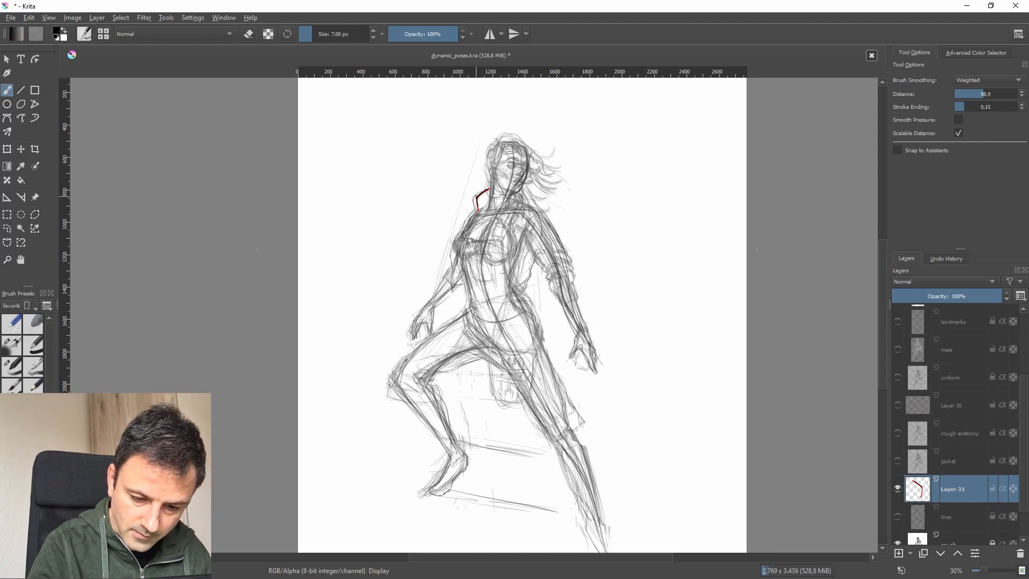
drag(475, 196, 476, 209)
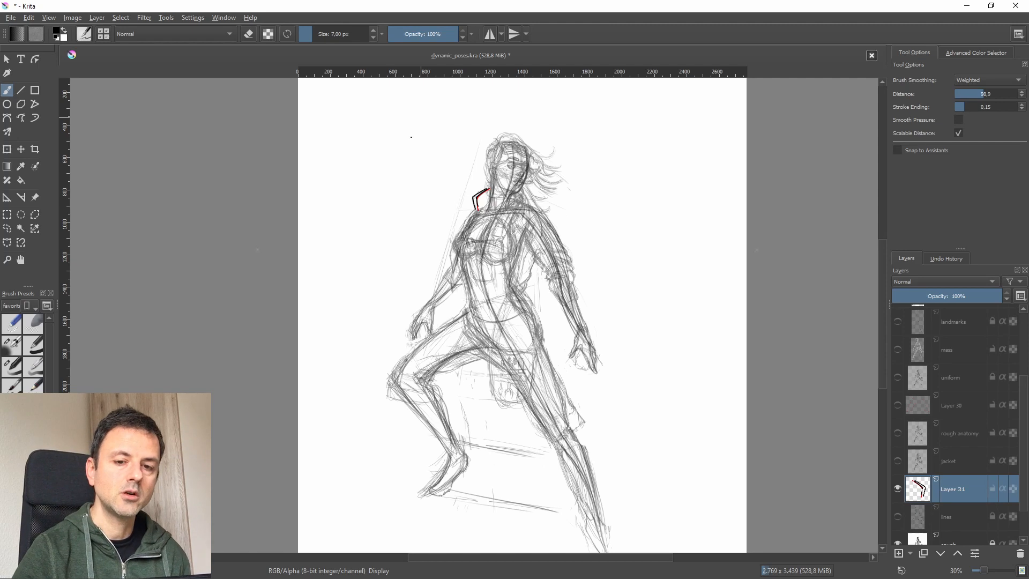
drag(387, 115, 406, 130)
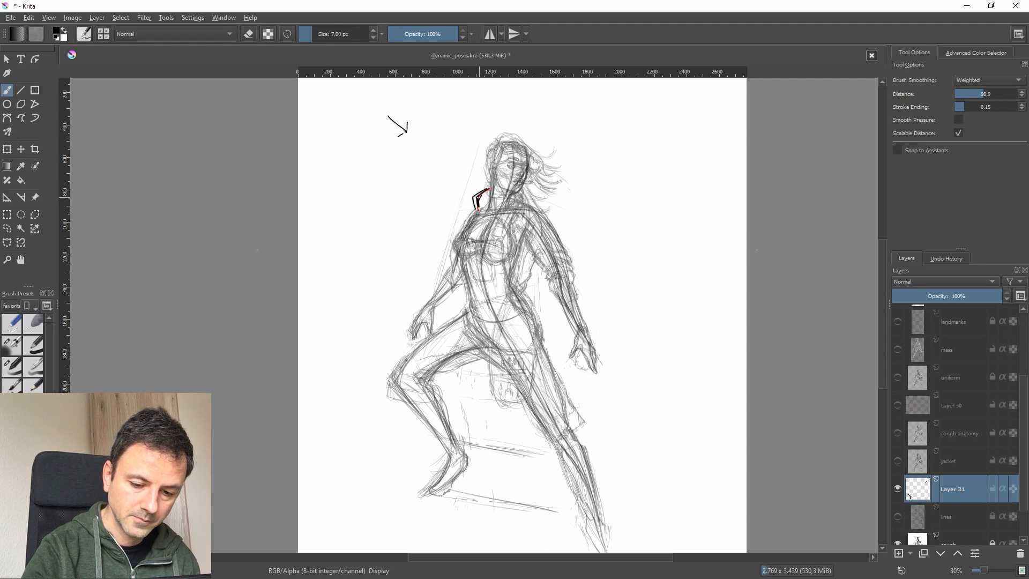
drag(478, 197, 488, 189)
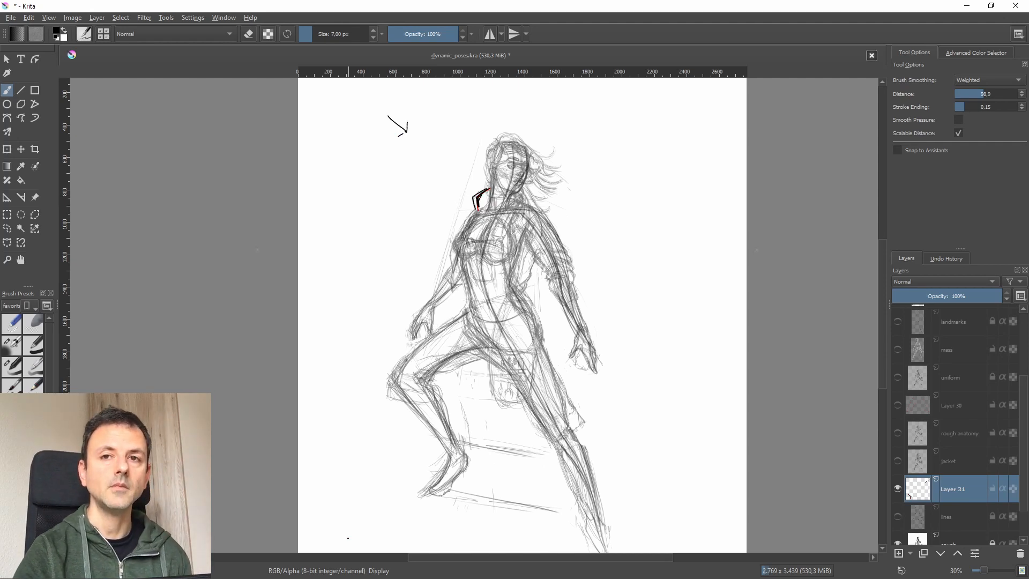
- Set the brush size to 12 px and ink the jacket's outer edge from the collar down past the shoulder
click(374, 31)
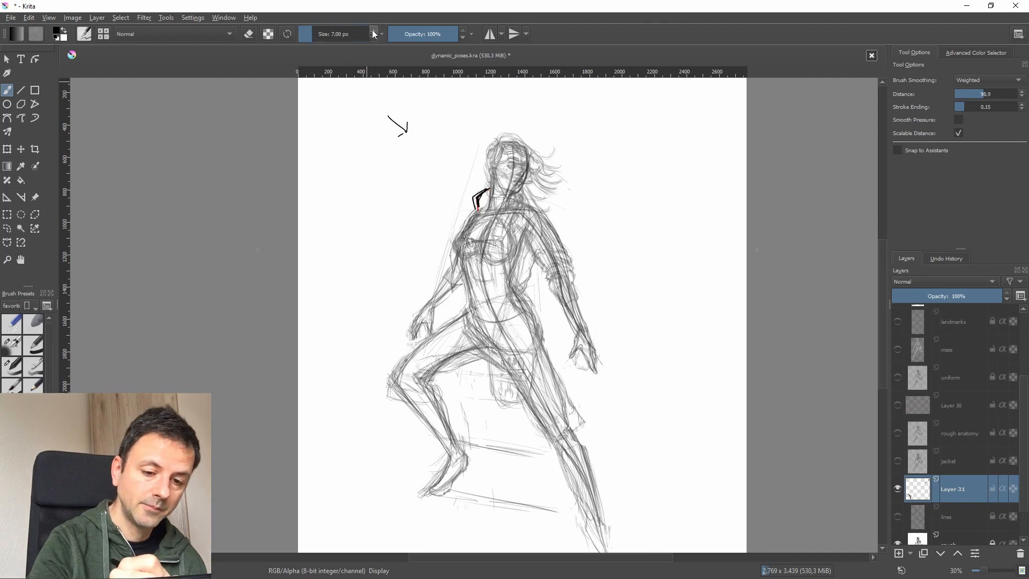
click(374, 31)
click(374, 30)
click(374, 31)
click(374, 30)
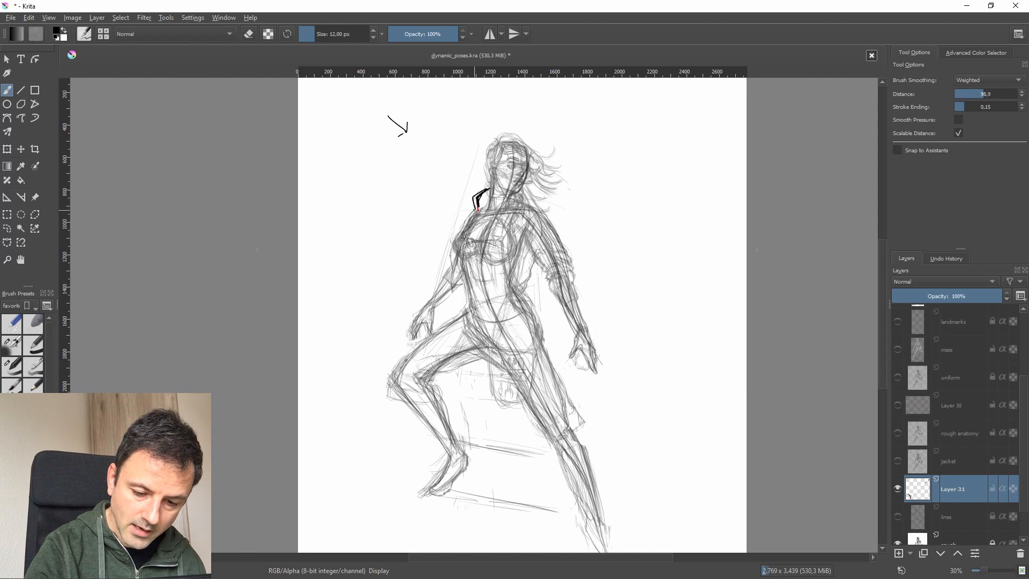
drag(467, 217, 450, 267)
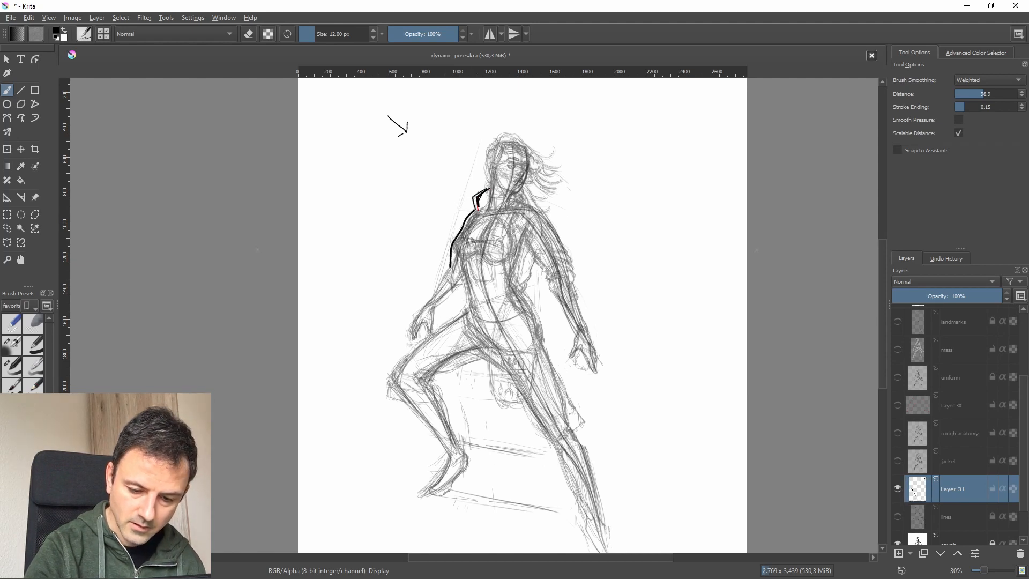
- Undo the jacket edge stroke and re-ink it from the collar down with the Basic-5 Size preset at 8.96 px
click(12, 385)
click(313, 34)
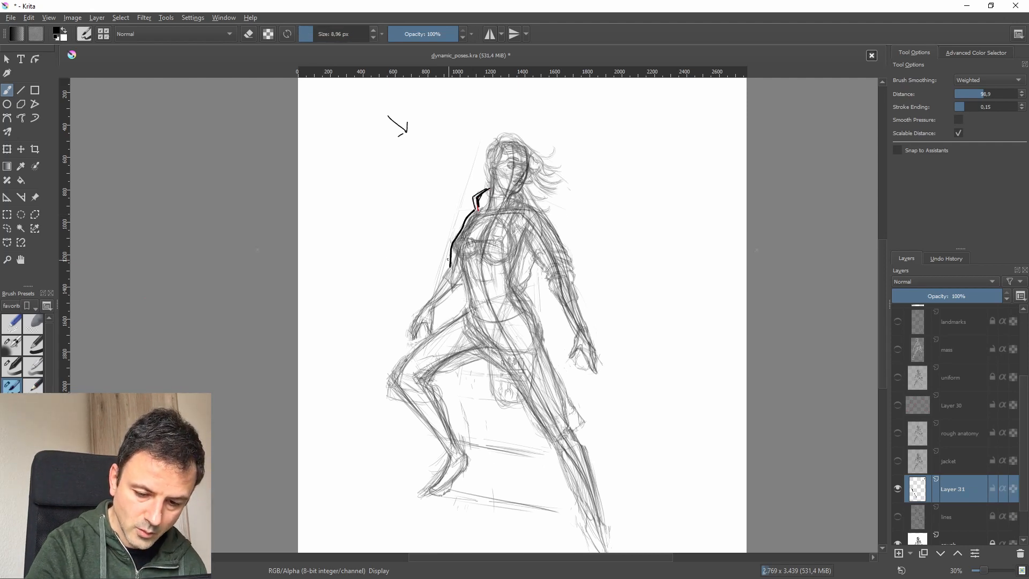
key(ctrl+z)
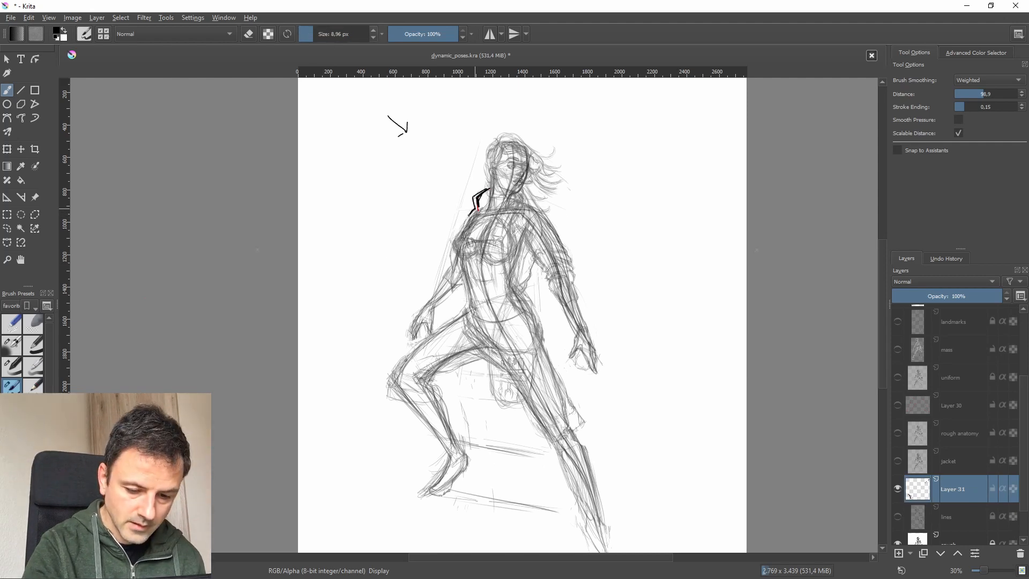
mouse_move(477, 210)
mouse_down()
mouse_move(451, 278)
mouse_move(452, 249)
mouse_move(471, 220)
mouse_up()
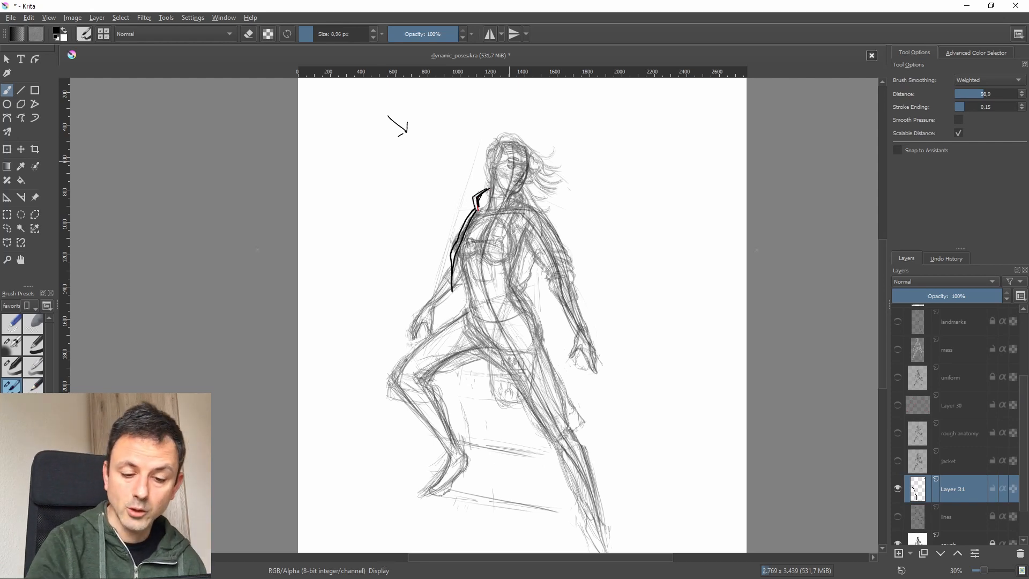
- Ink a short curved line over the figure's eye and set the brush size to 24.98 px
drag(506, 161, 513, 158)
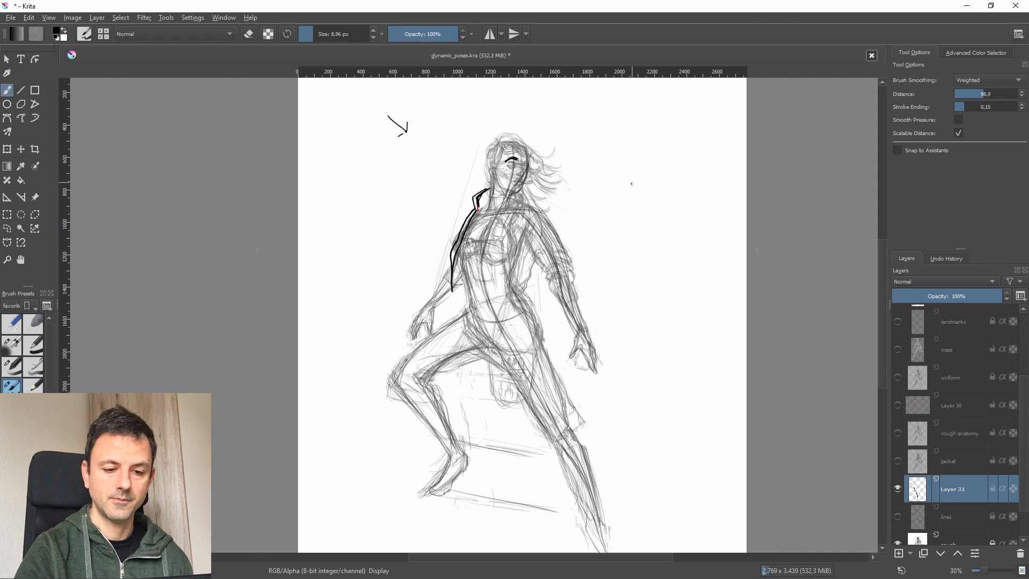
click(318, 34)
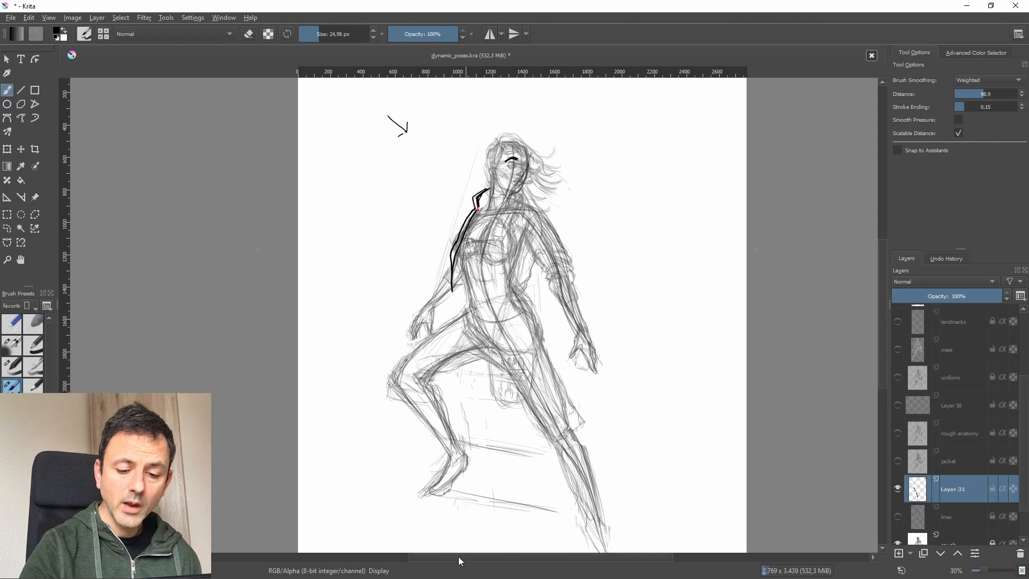
- Show and select the lines layer, hide Layer 31 and display the finished line art without the rough sketch
click(897, 516)
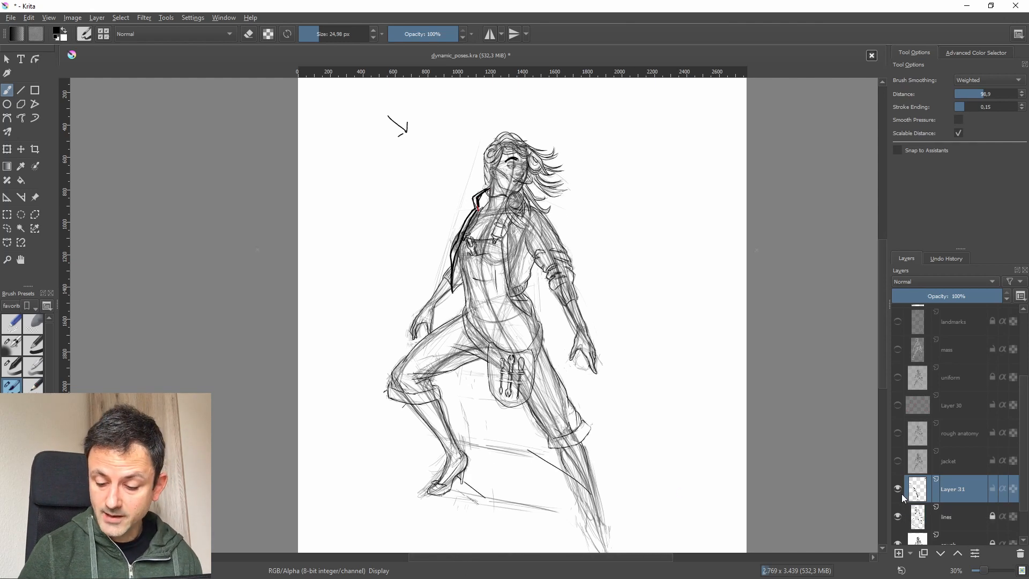
click(897, 489)
click(952, 517)
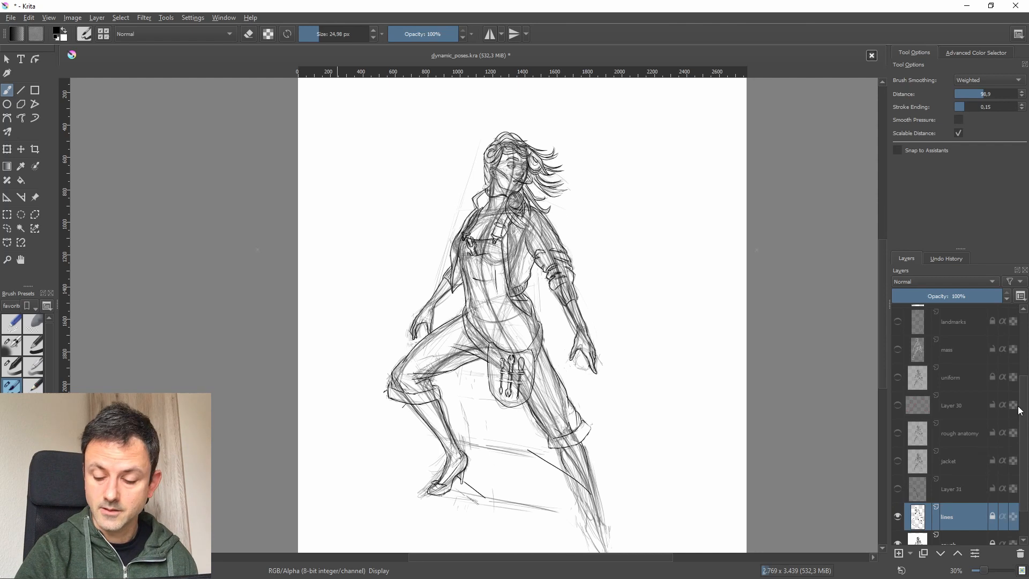
scroll(1021, 411, down, 2)
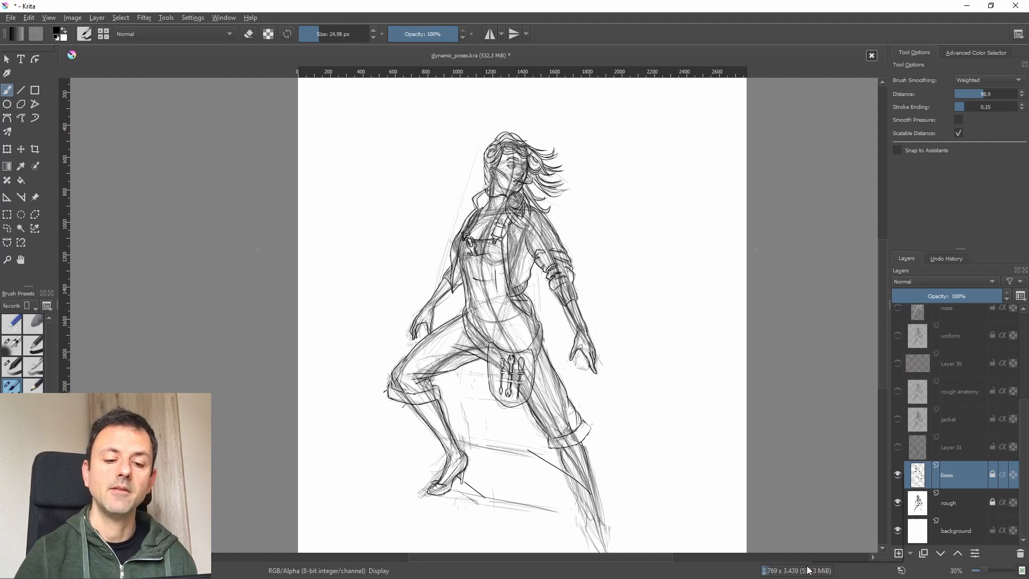
mouse_move(808, 570)
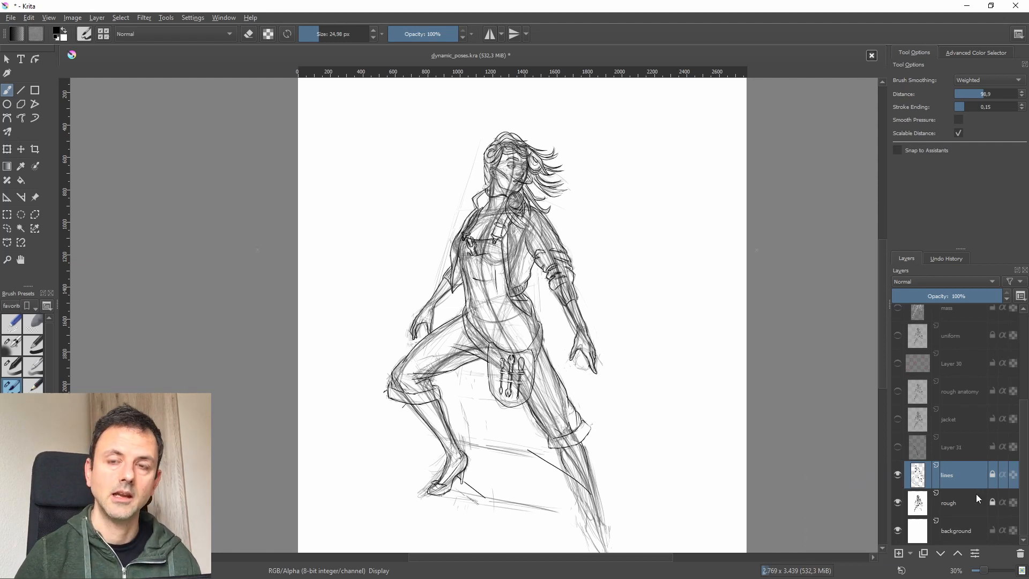
shift+click(899, 476)
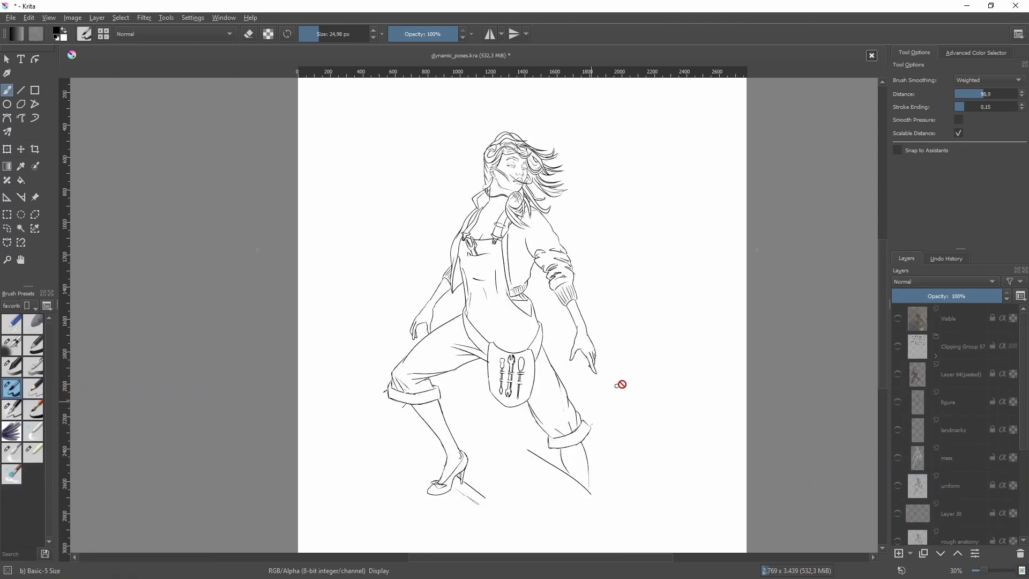